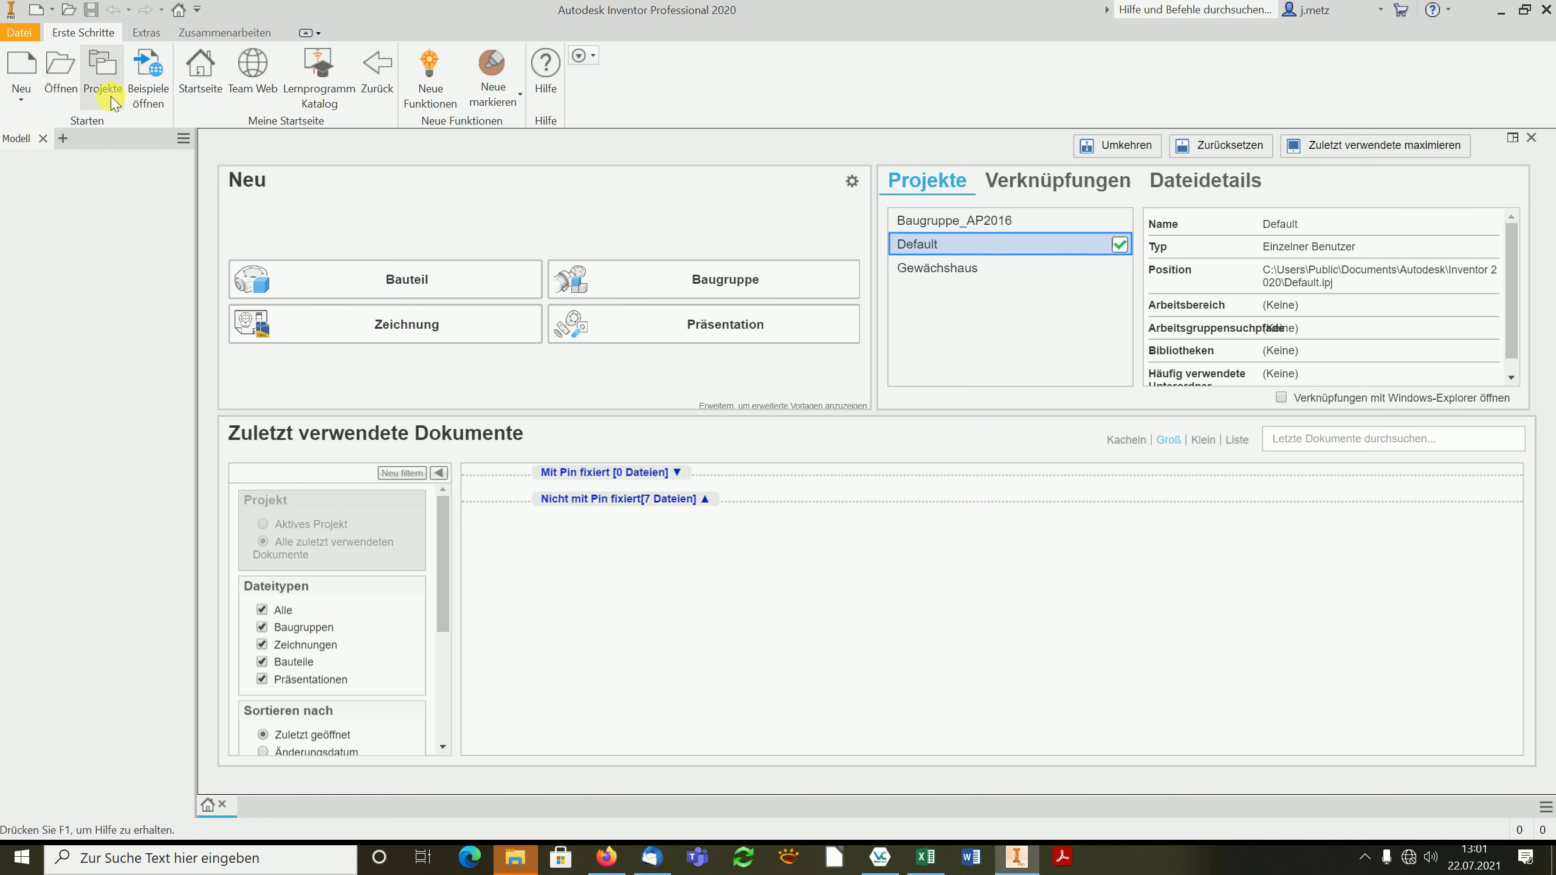
- Add Baugruppe_AP2016.ipj from M:\CAD and make it the active project
{"action": "left_click", "coordinate": [106, 78]}
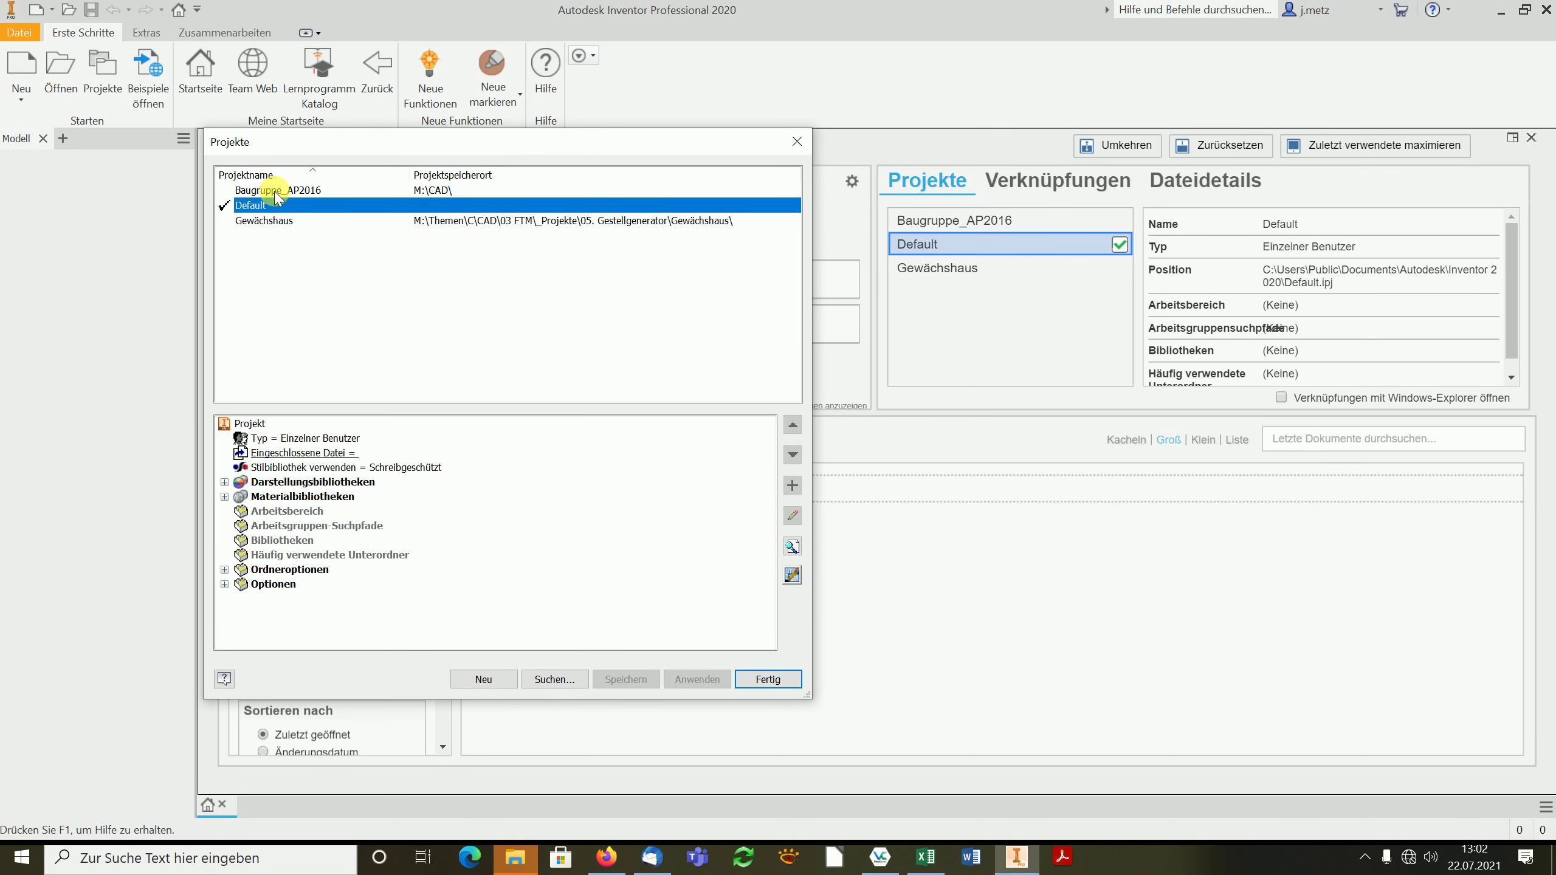
{"action": "left_click", "coordinate": [554, 679]}
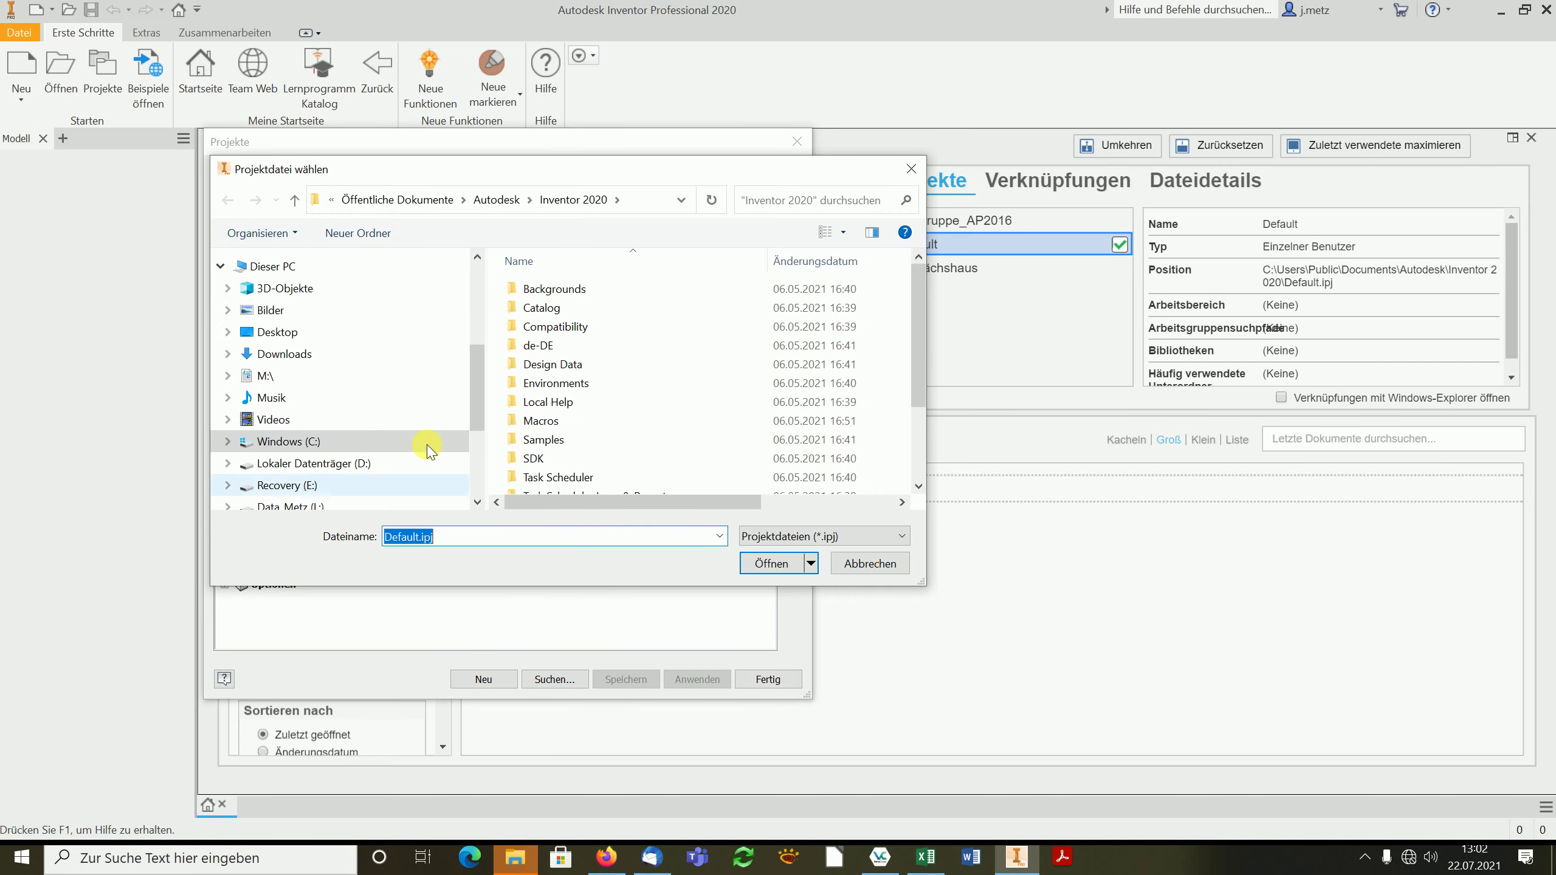
{"action": "left_click_drag", "start_coordinate": [480, 410], "coordinate": [475, 447]}
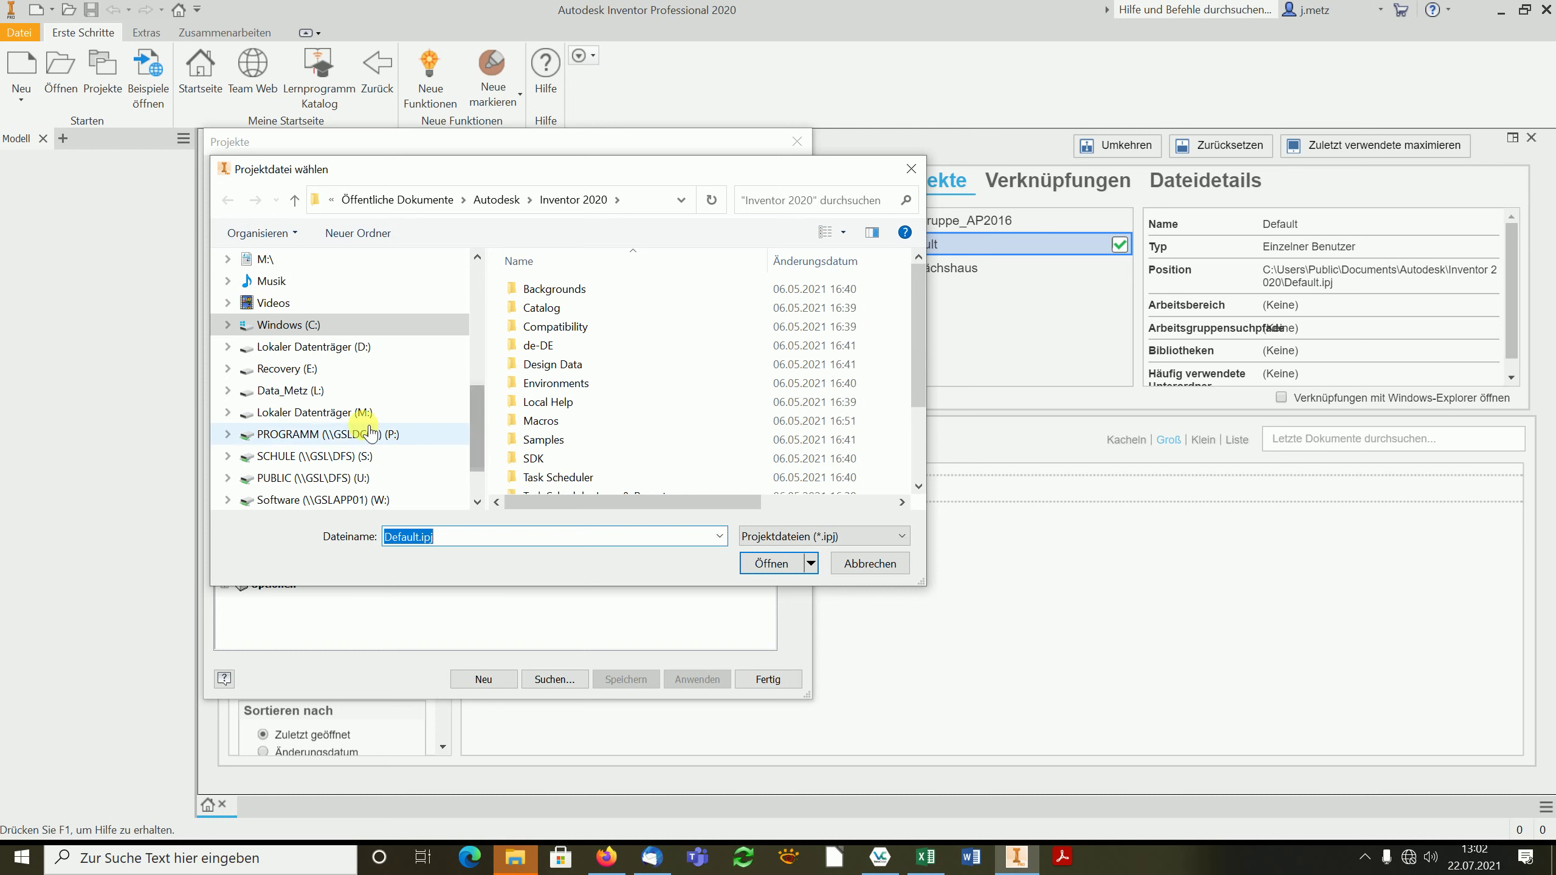
{"action": "left_click", "coordinate": [347, 414]}
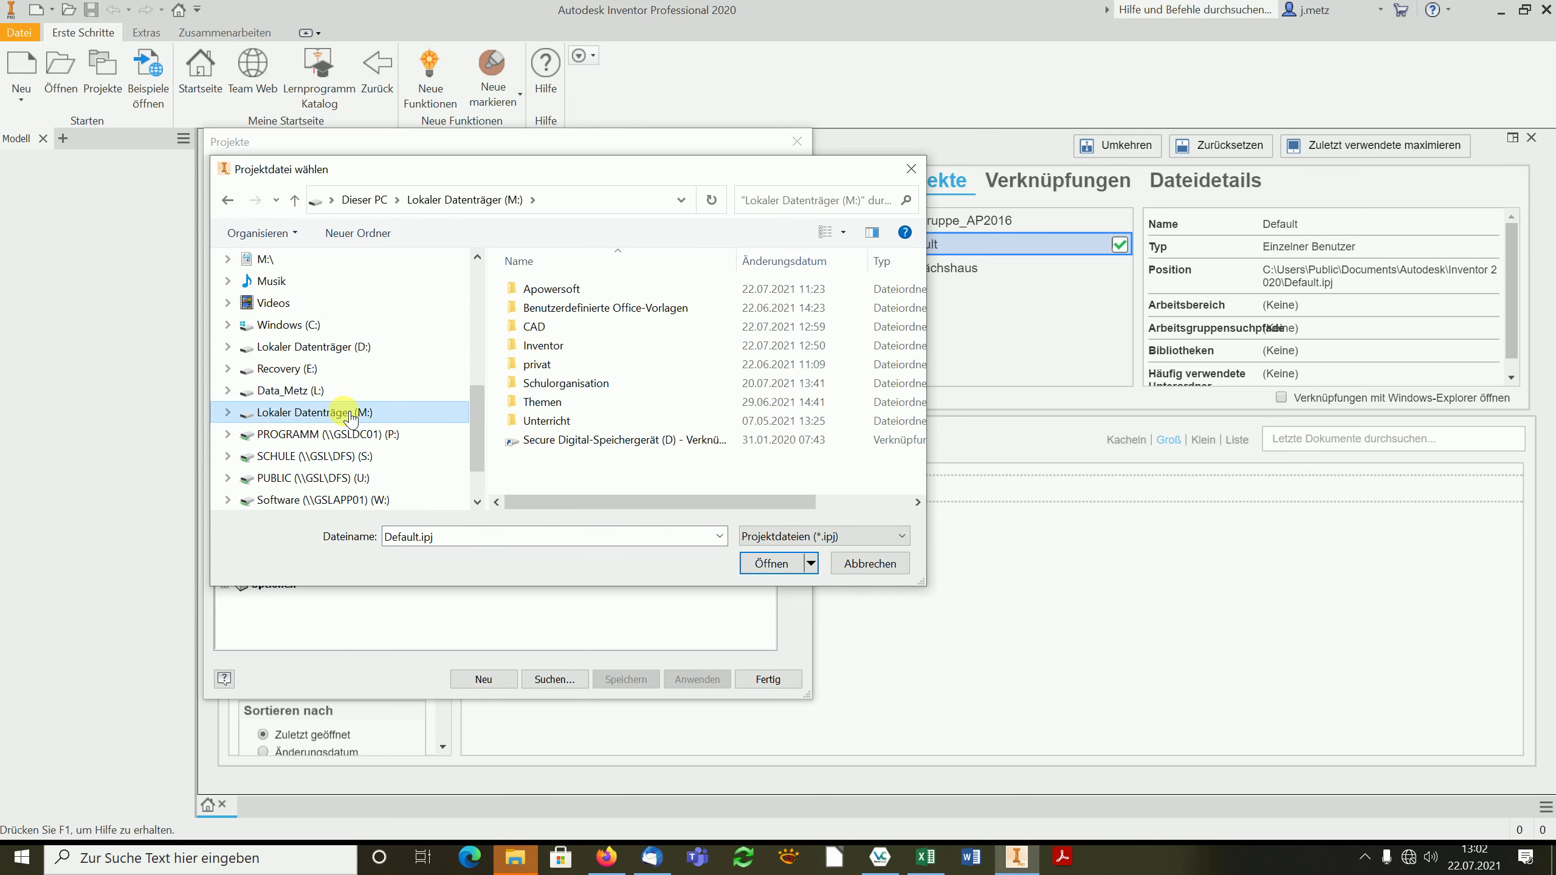
{"action": "left_click", "coordinate": [543, 330]}
{"action": "double_click", "coordinate": [543, 332]}
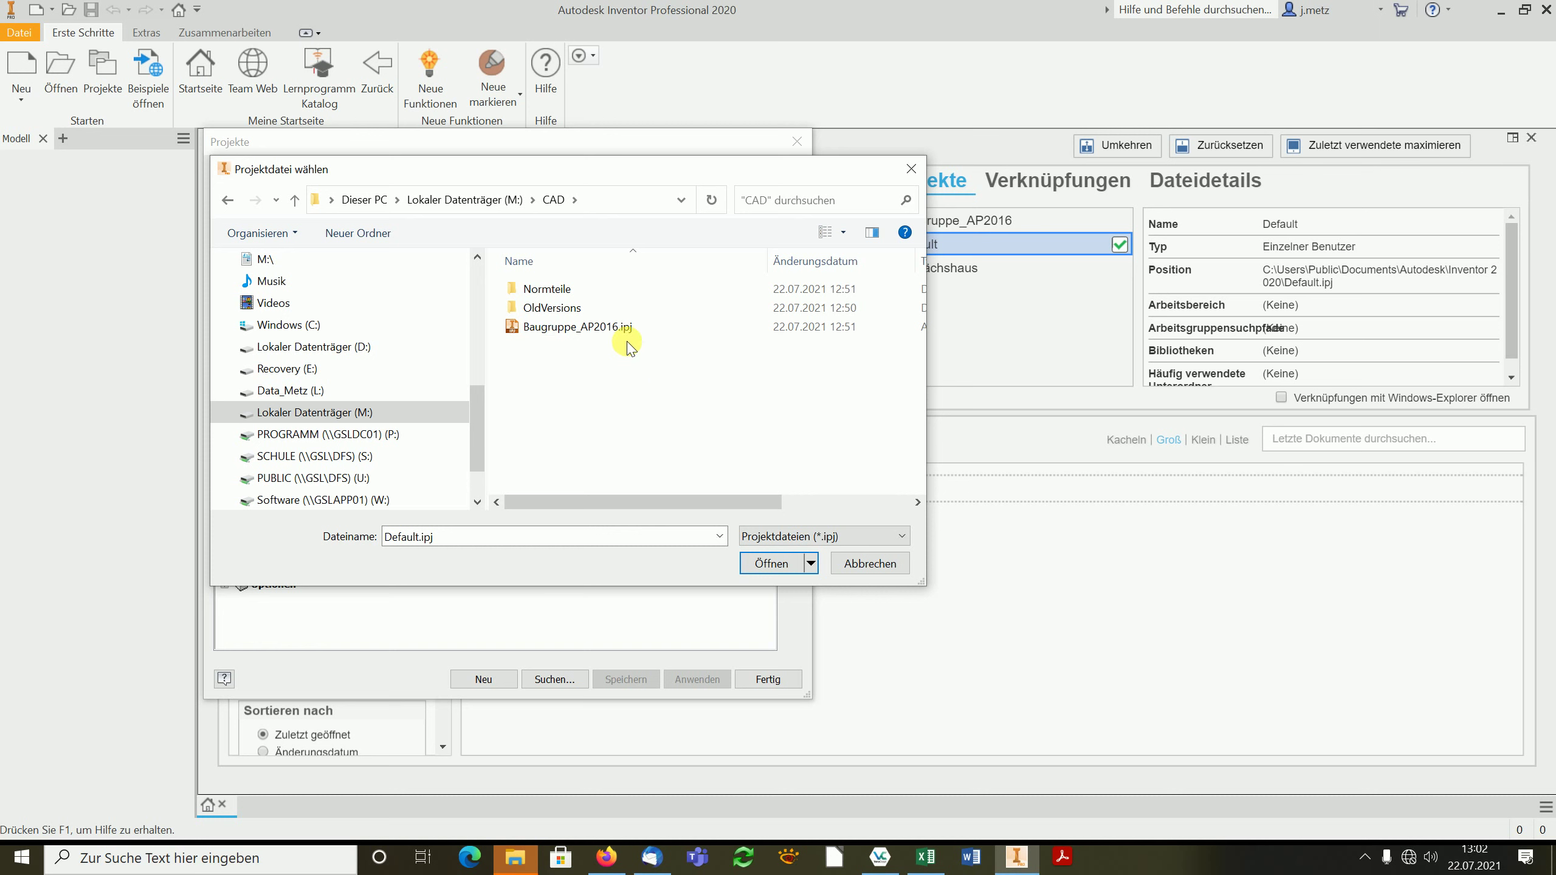
{"action": "left_click", "coordinate": [539, 326]}
{"action": "left_click", "coordinate": [761, 573]}
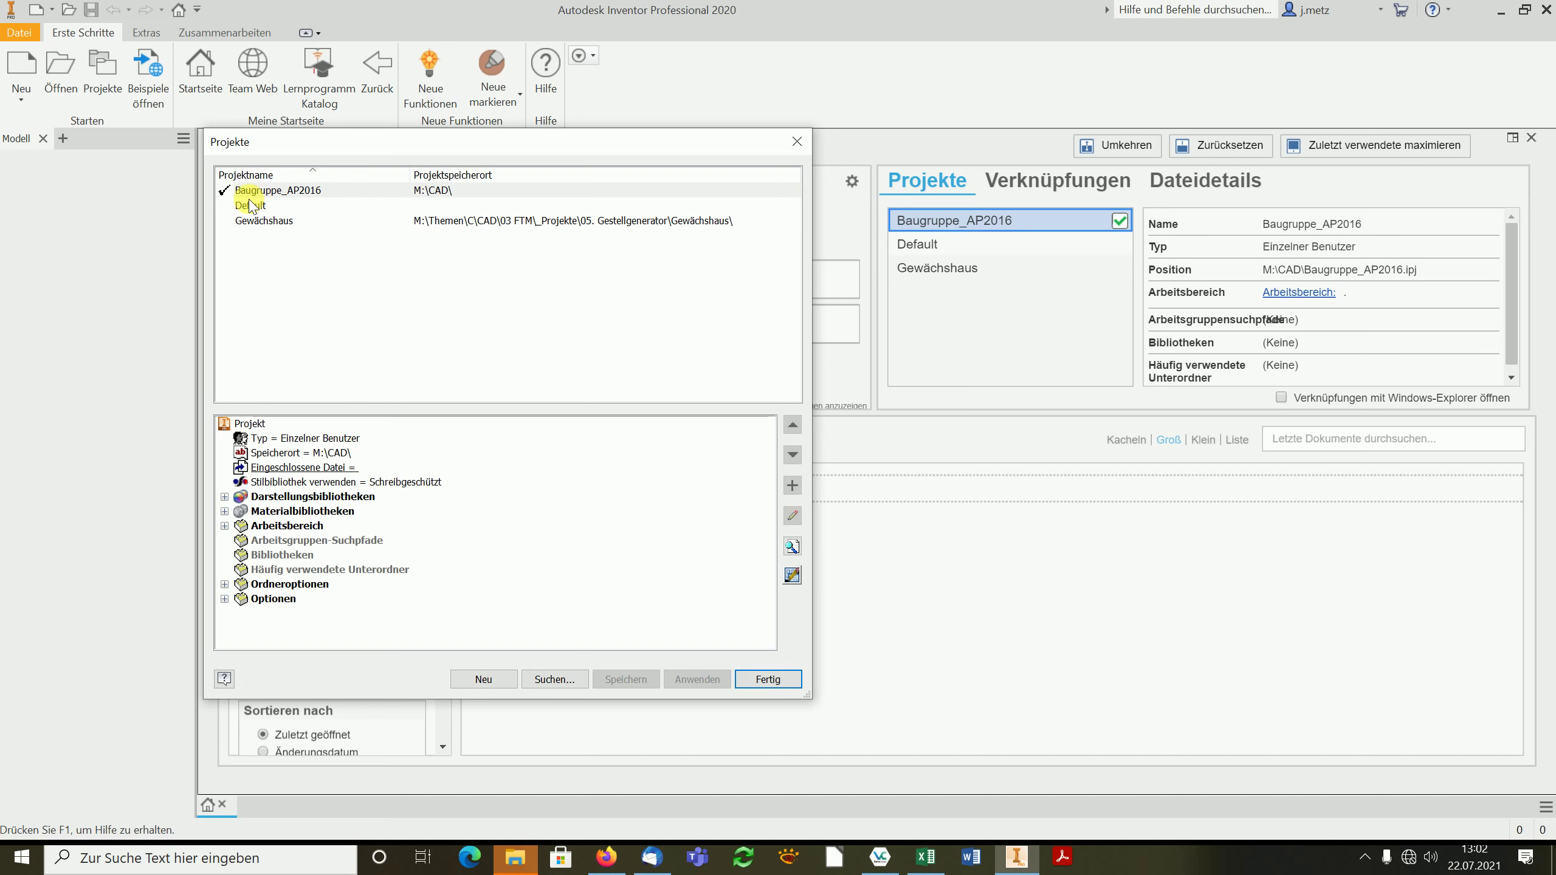
{"action": "left_click", "coordinate": [773, 679]}
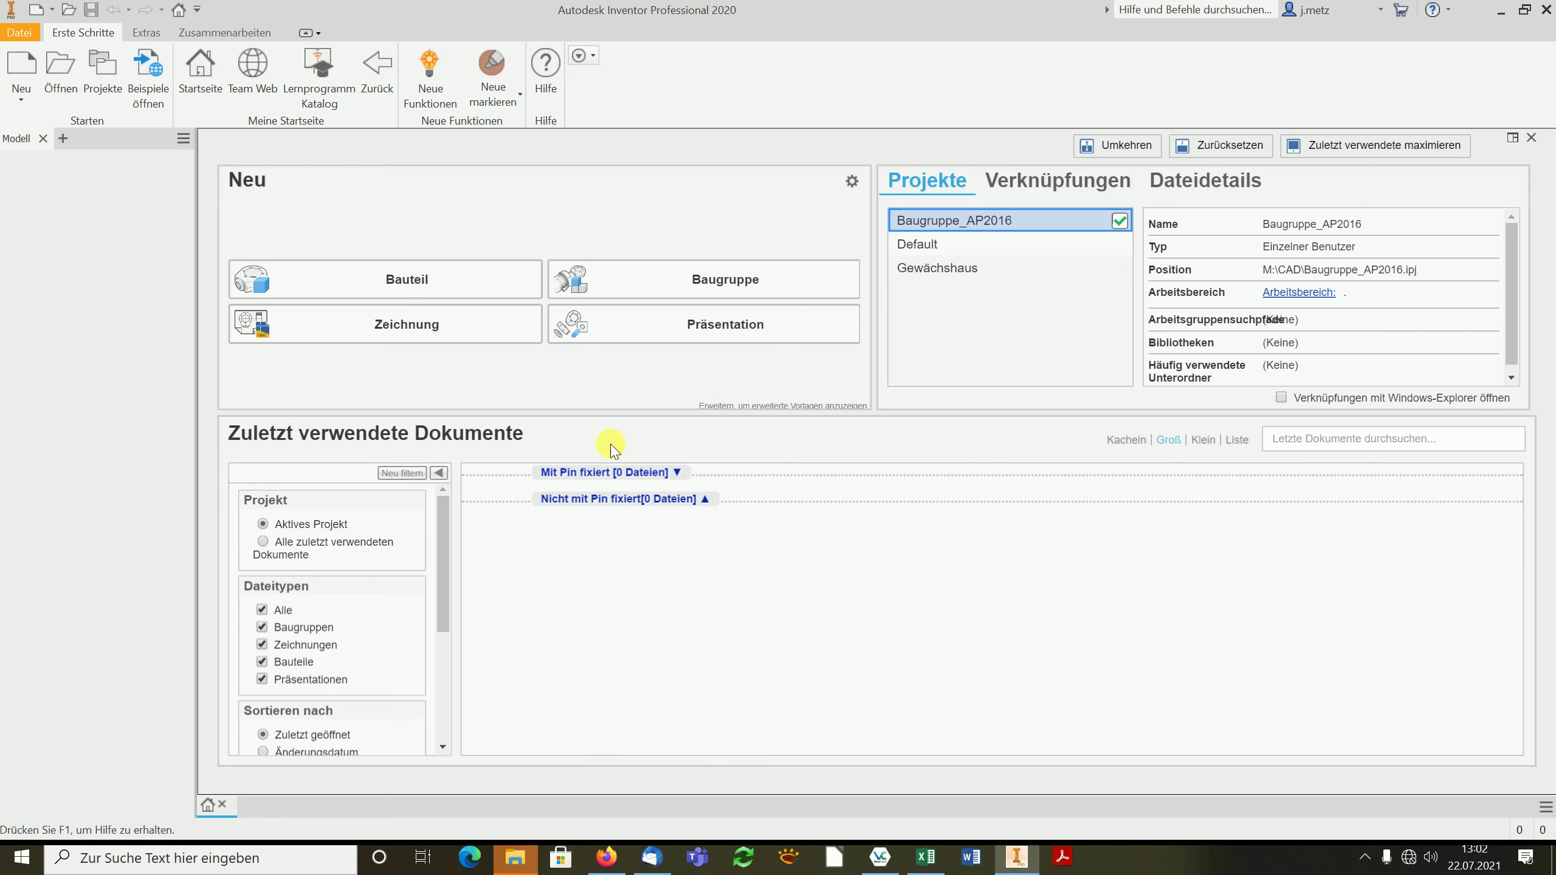
- Start a new assembly and save it in the CAD folder as Baugruppe_AP2016_kpl.iam
{"action": "left_click", "coordinate": [730, 286]}
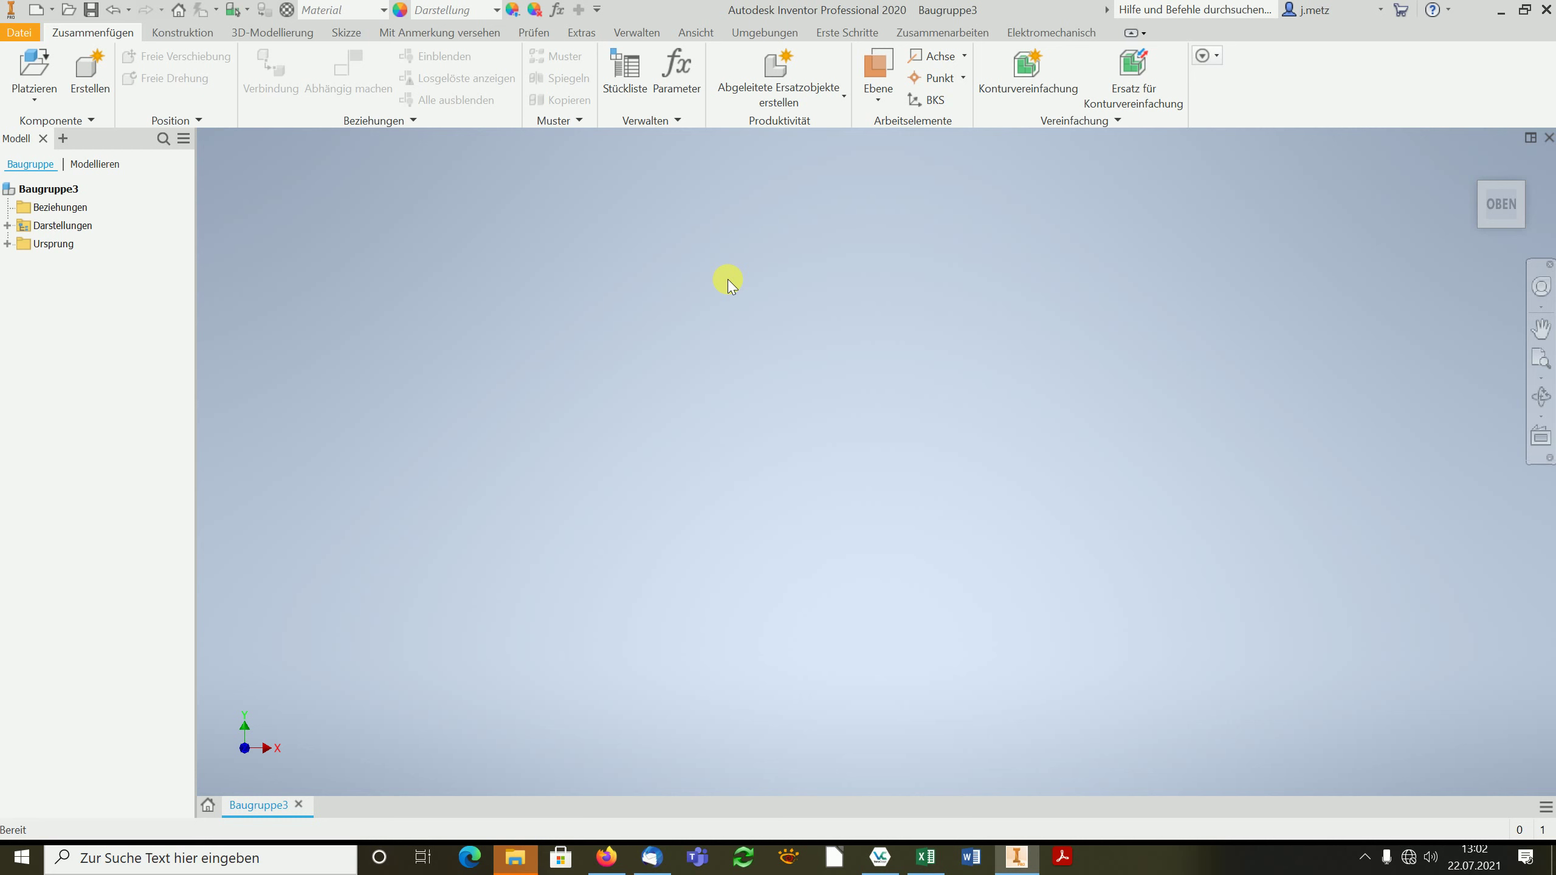
{"action": "key", "text": "ctrl+s"}
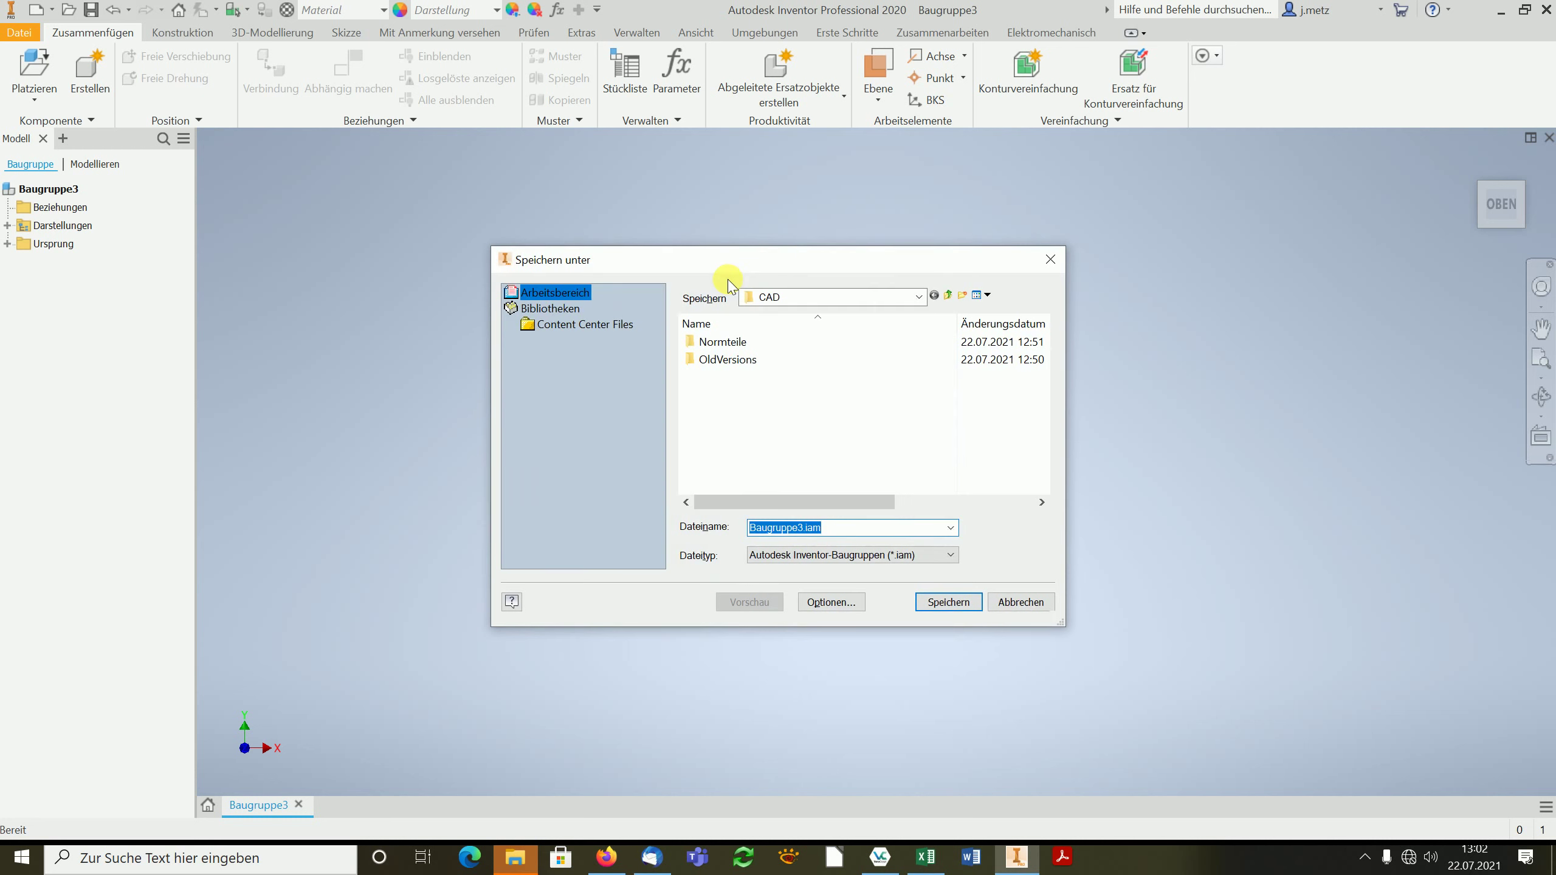
{"action": "left_click", "coordinate": [918, 297]}
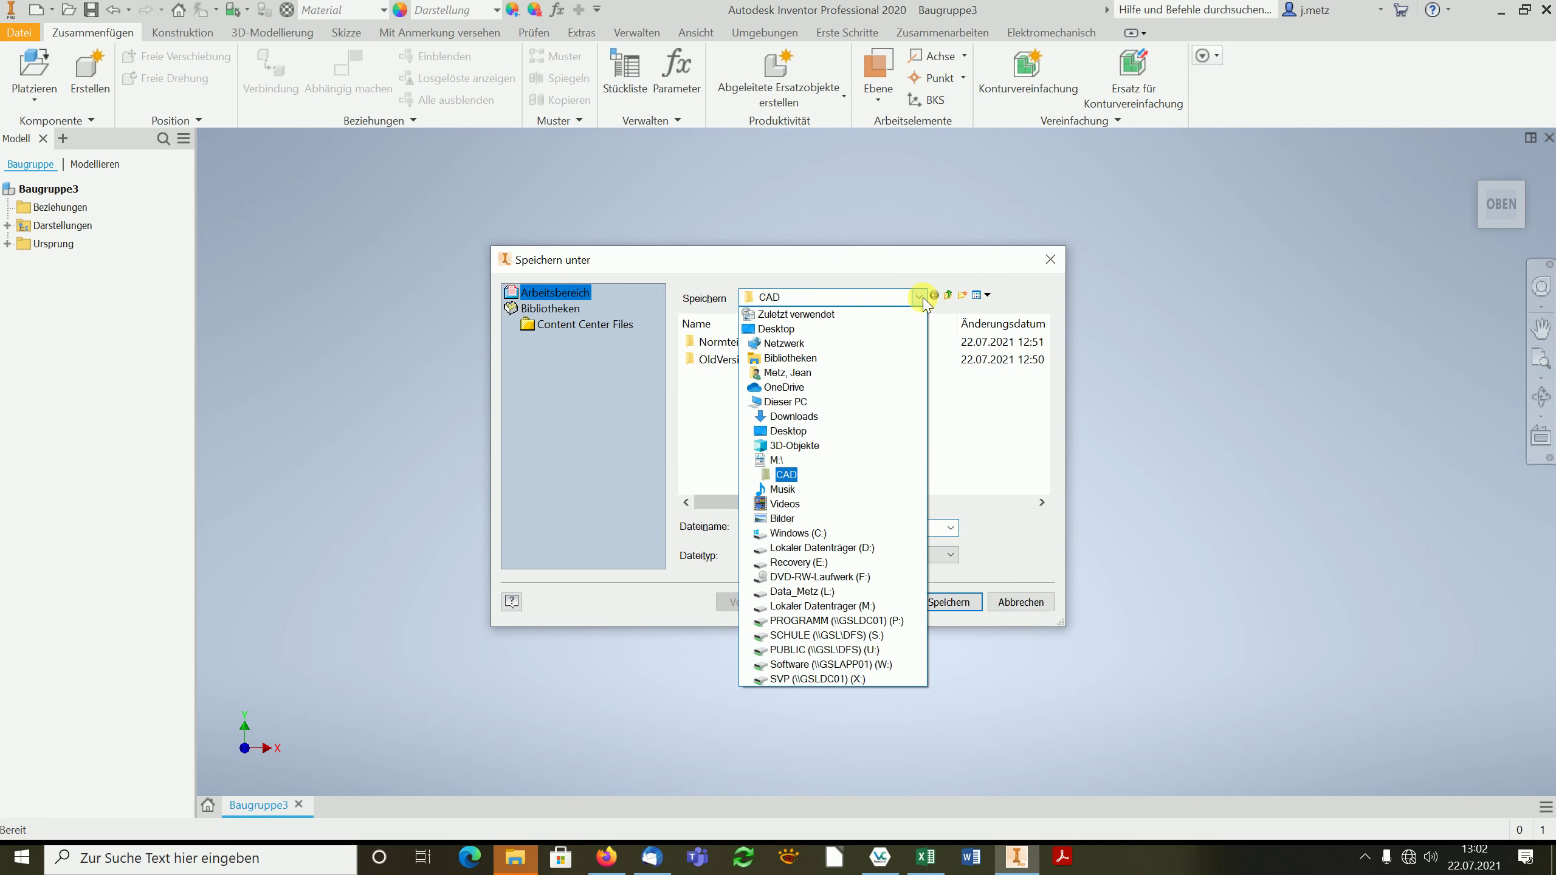
{"action": "left_click", "coordinate": [786, 476]}
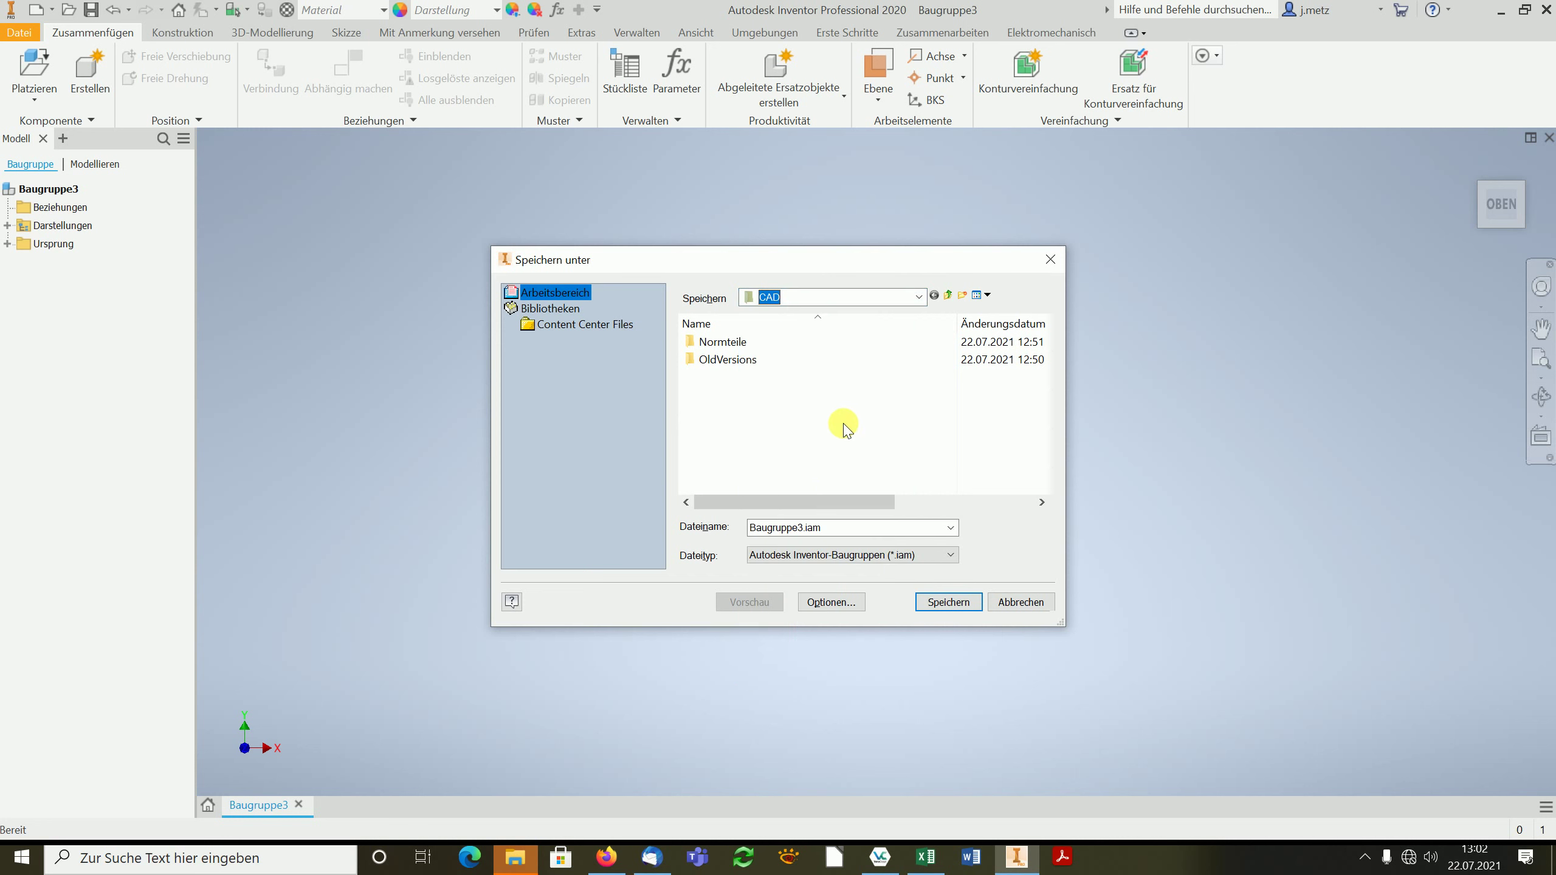
{"action": "double_click", "coordinate": [833, 527]}
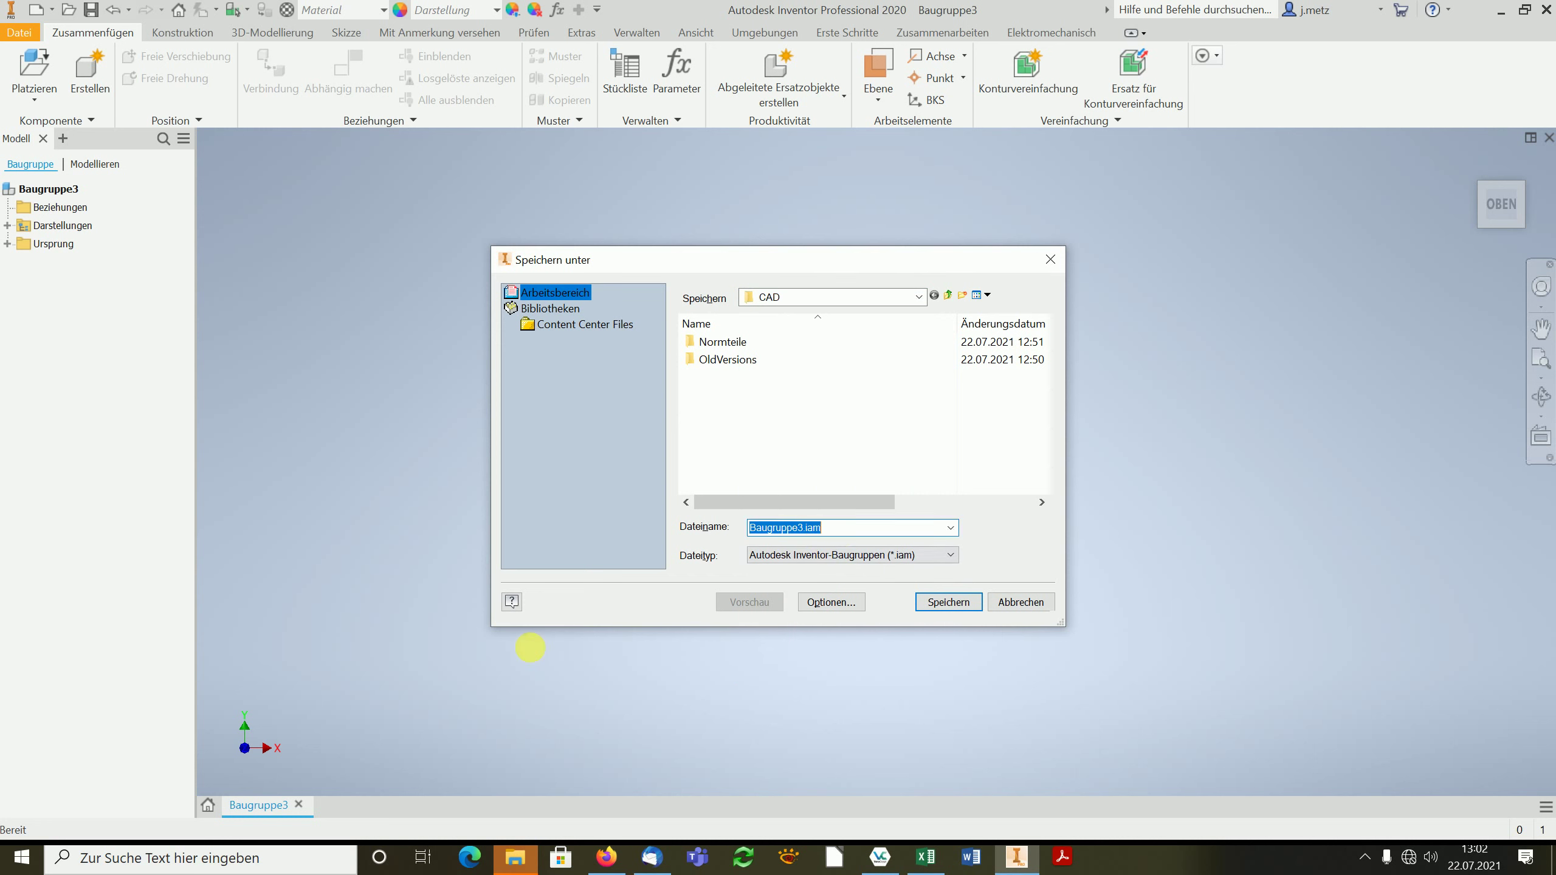
{"action": "type", "text": "Baug"}
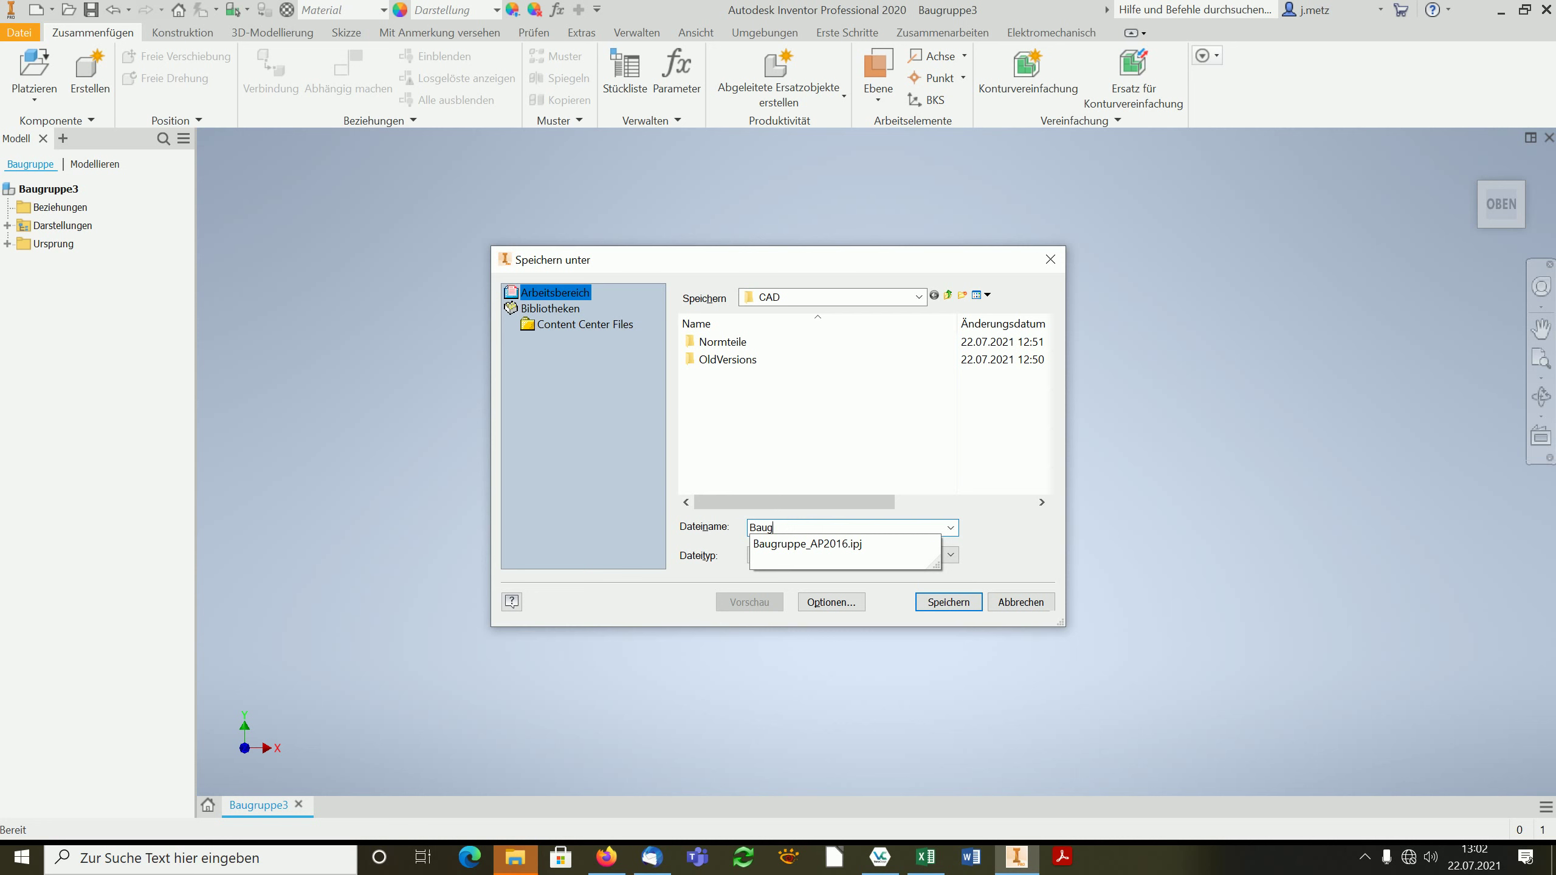
{"action": "type", "text": "ruppe_AP201"}
{"action": "type", "text": "6"}
{"action": "type", "text": "_kpl"}
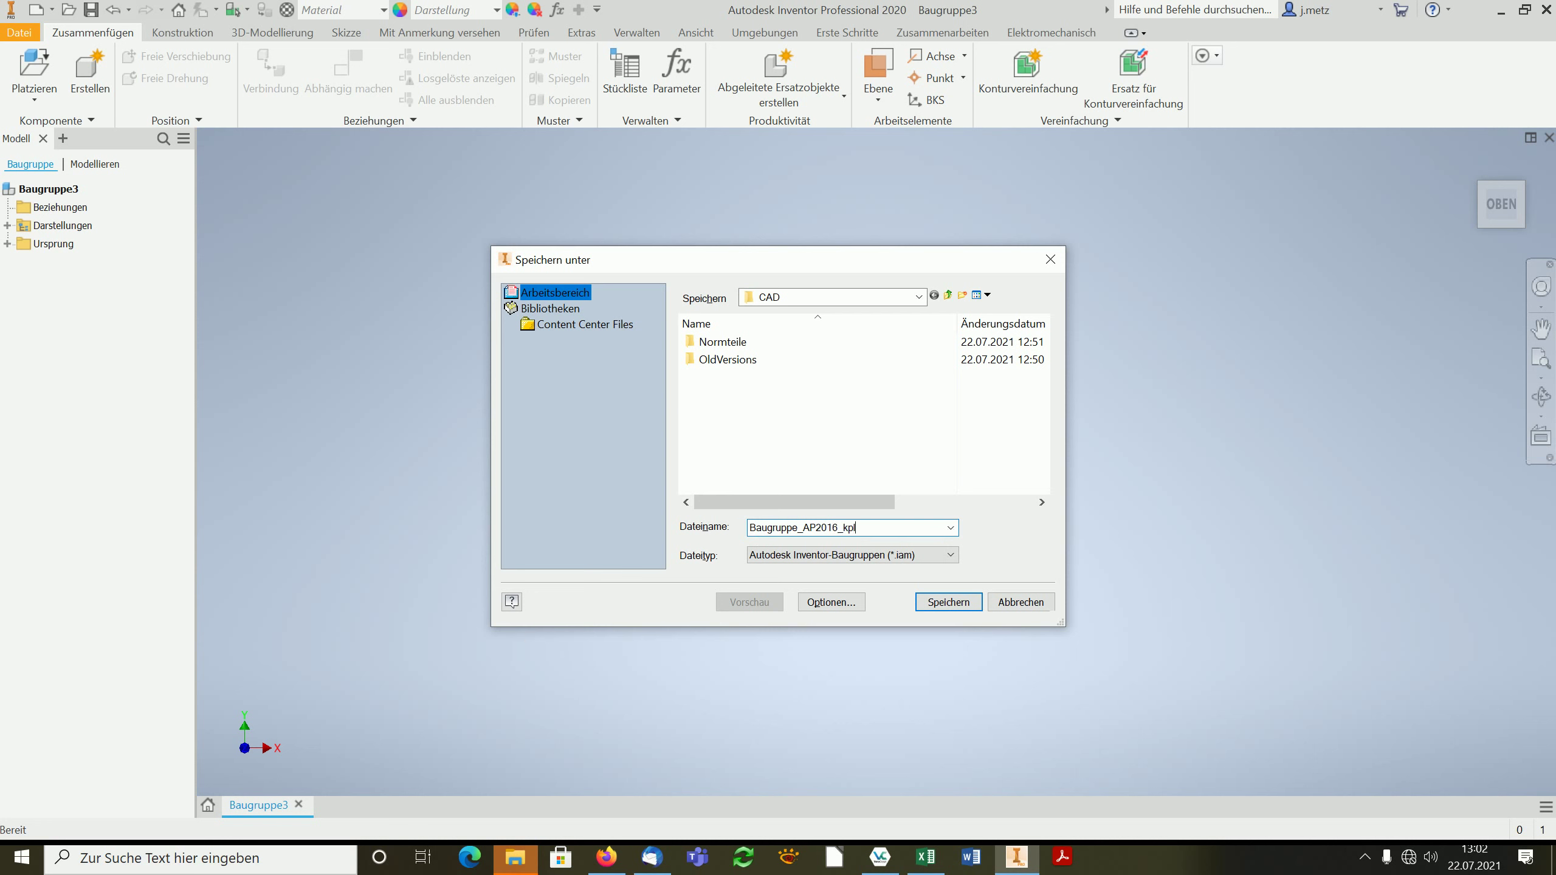
{"action": "key", "text": "Return"}
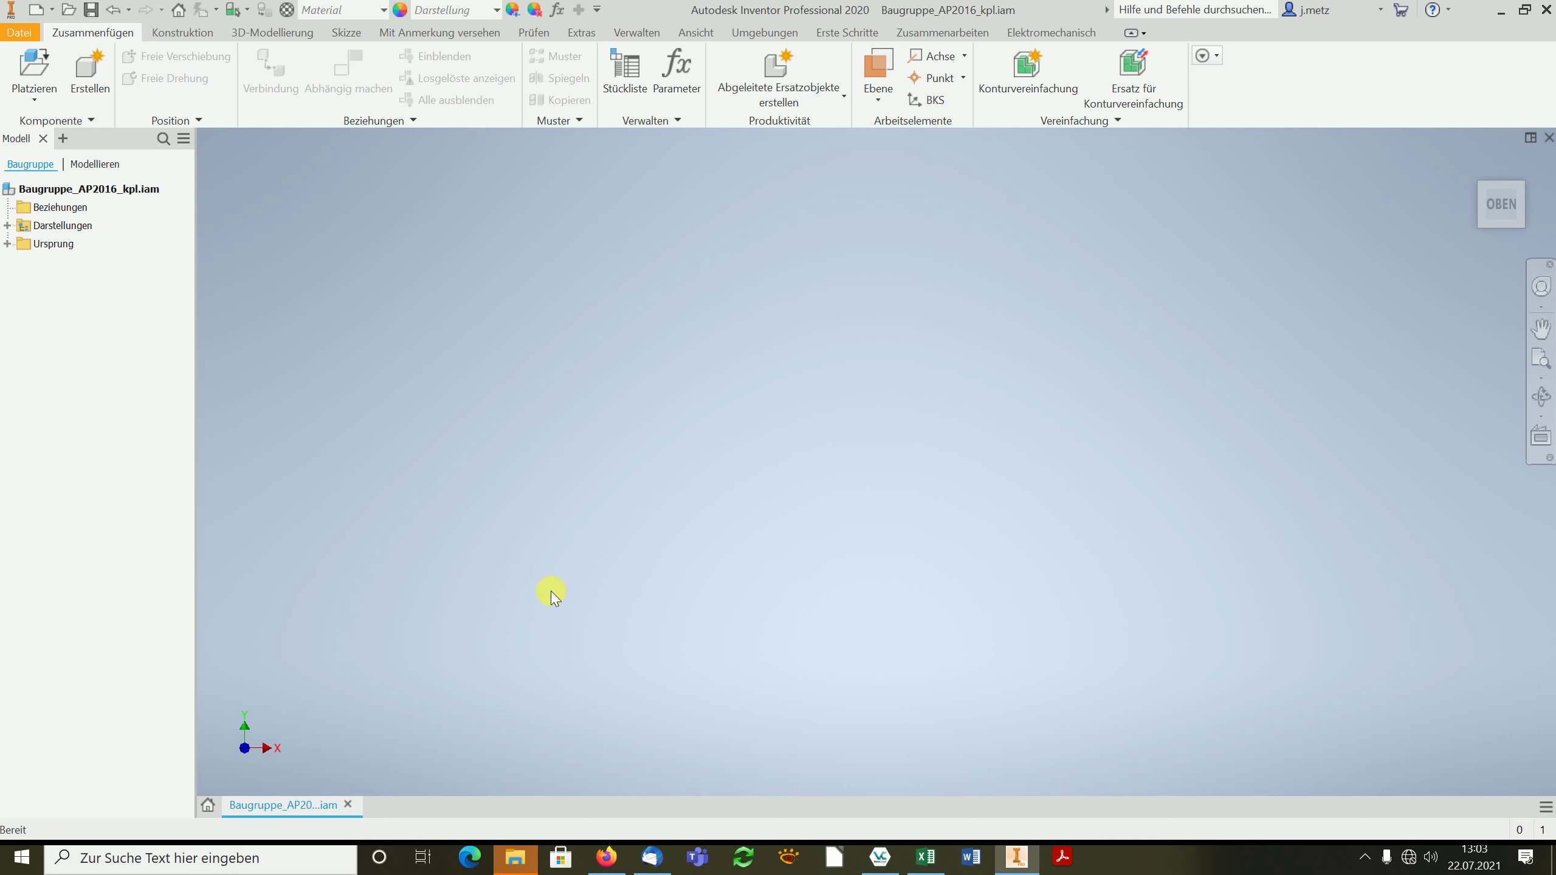
- Place a single instance of Pos 01 Grundplatte.ipt into the assembly
{"action": "left_click", "coordinate": [31, 77]}
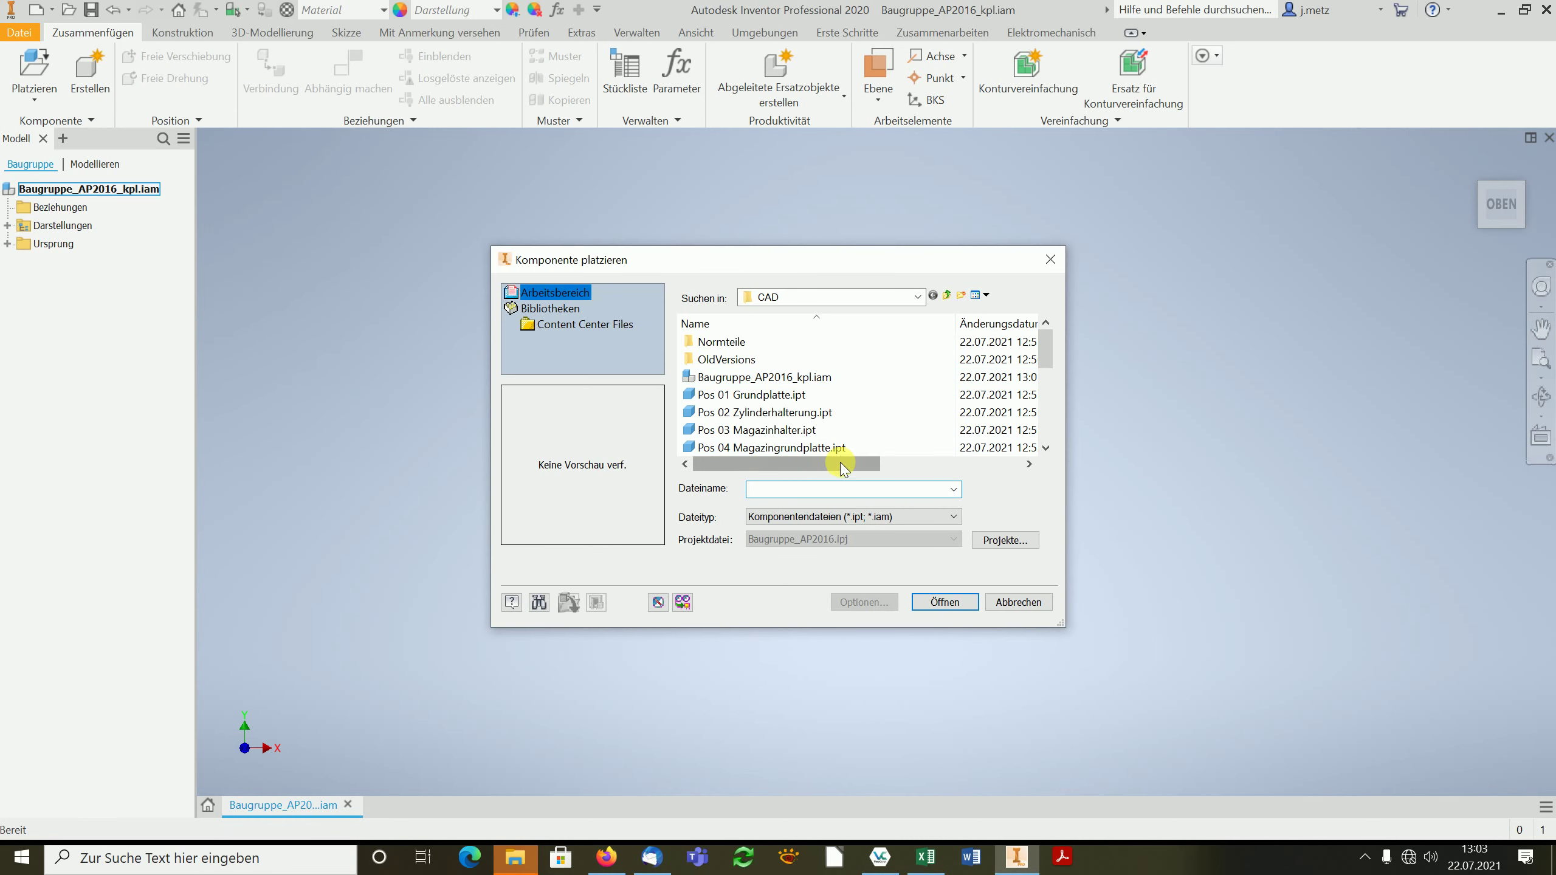
{"action": "mouse_move", "coordinate": [1046, 360]}
{"action": "left_mouse_down"}
{"action": "mouse_move", "coordinate": [1055, 423]}
{"action": "mouse_move", "coordinate": [1049, 346]}
{"action": "left_mouse_up"}
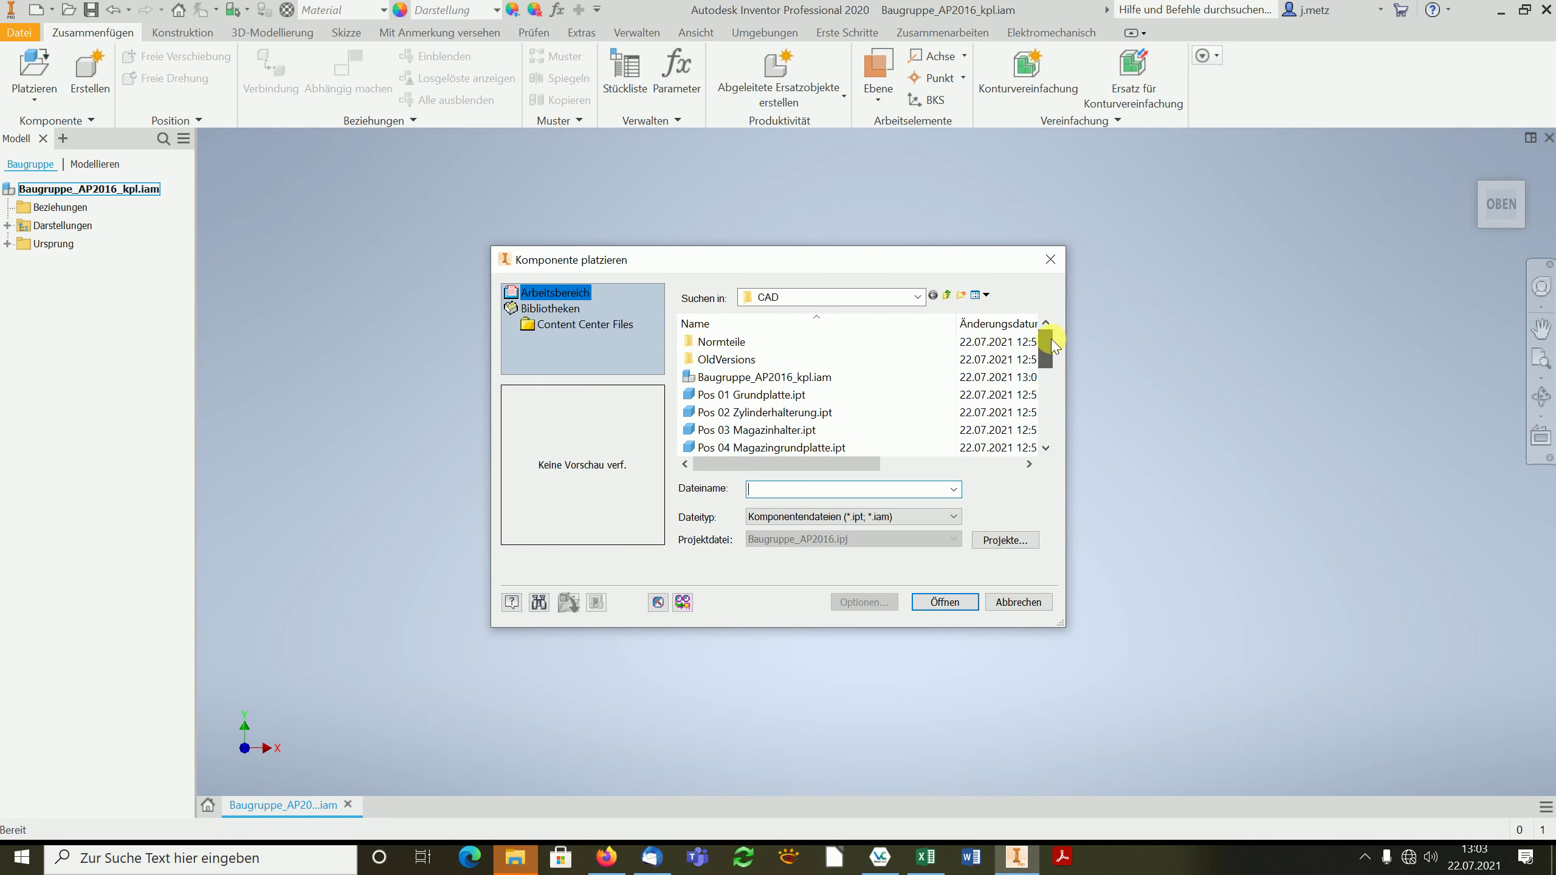
{"action": "left_click", "coordinate": [767, 396]}
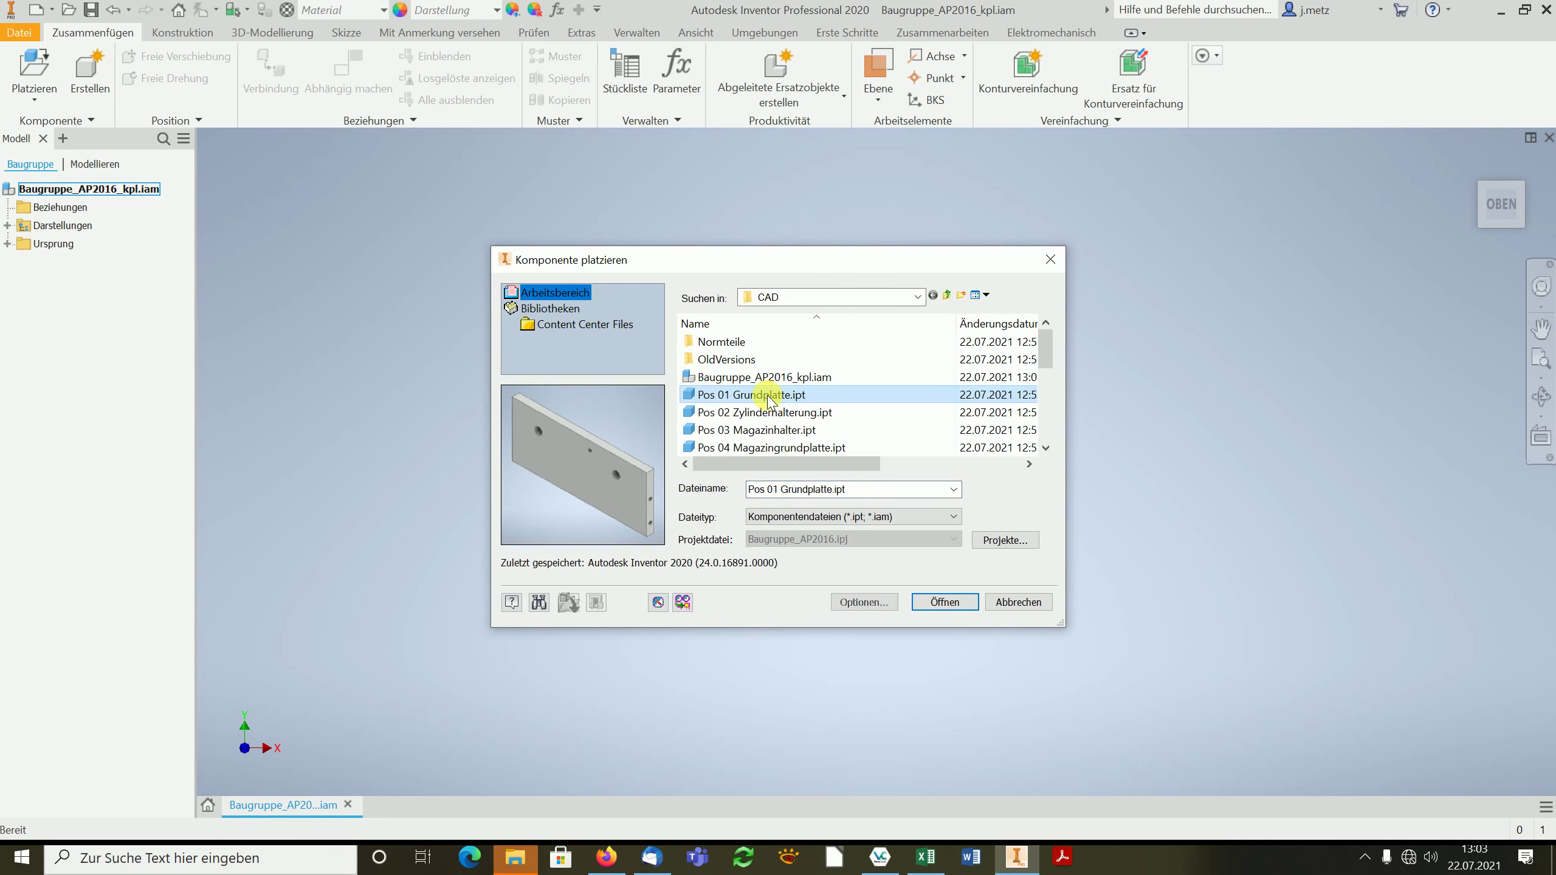
{"action": "left_click", "coordinate": [947, 602]}
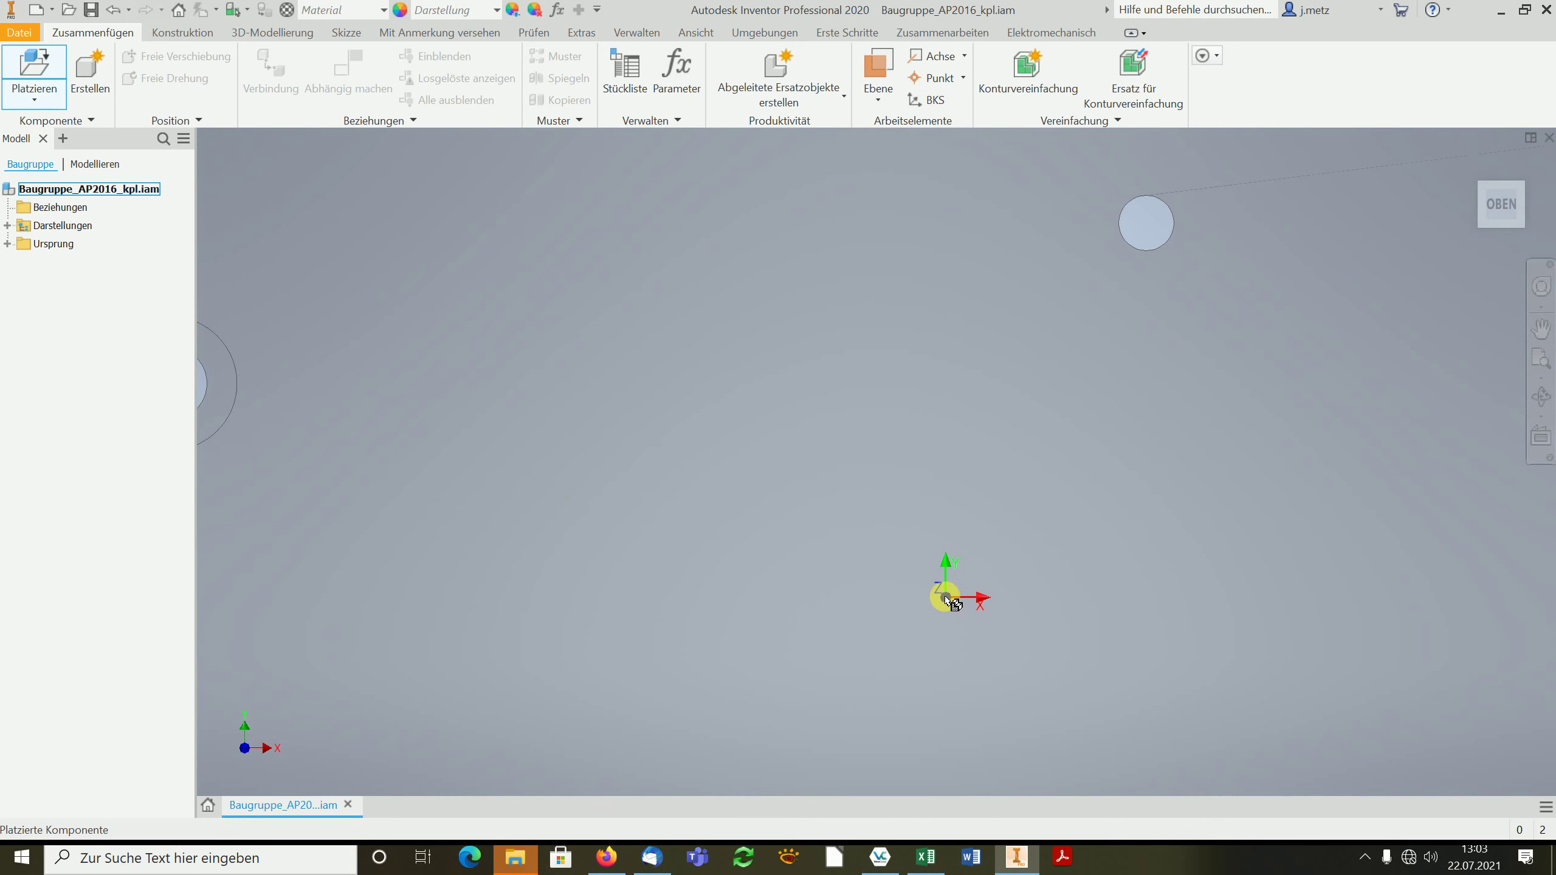
{"action": "left_click", "coordinate": [904, 574]}
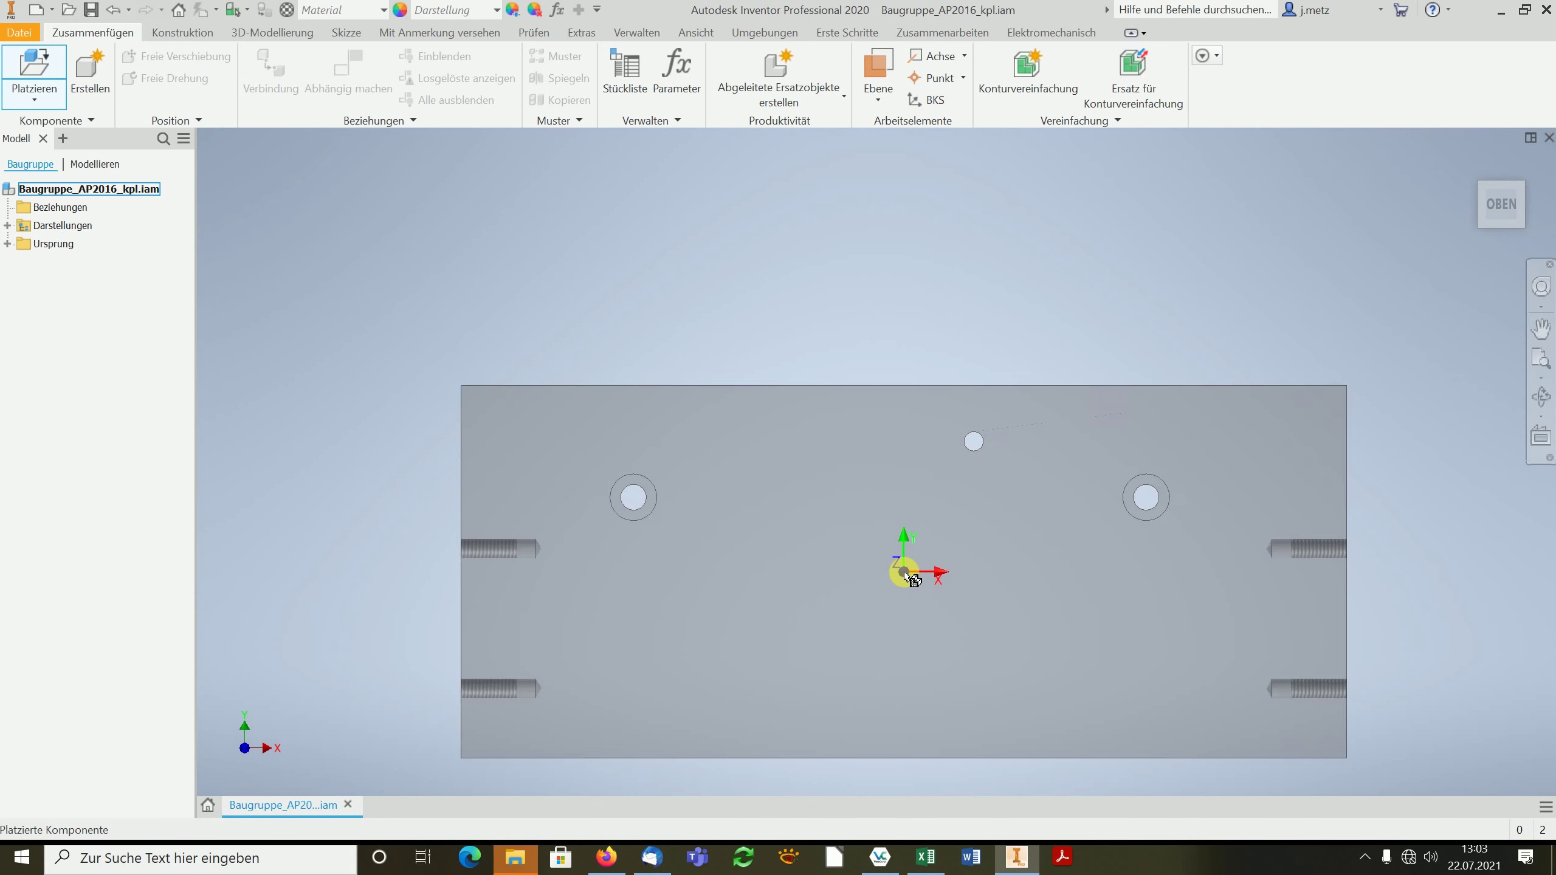
{"action": "left_click", "coordinate": [860, 469]}
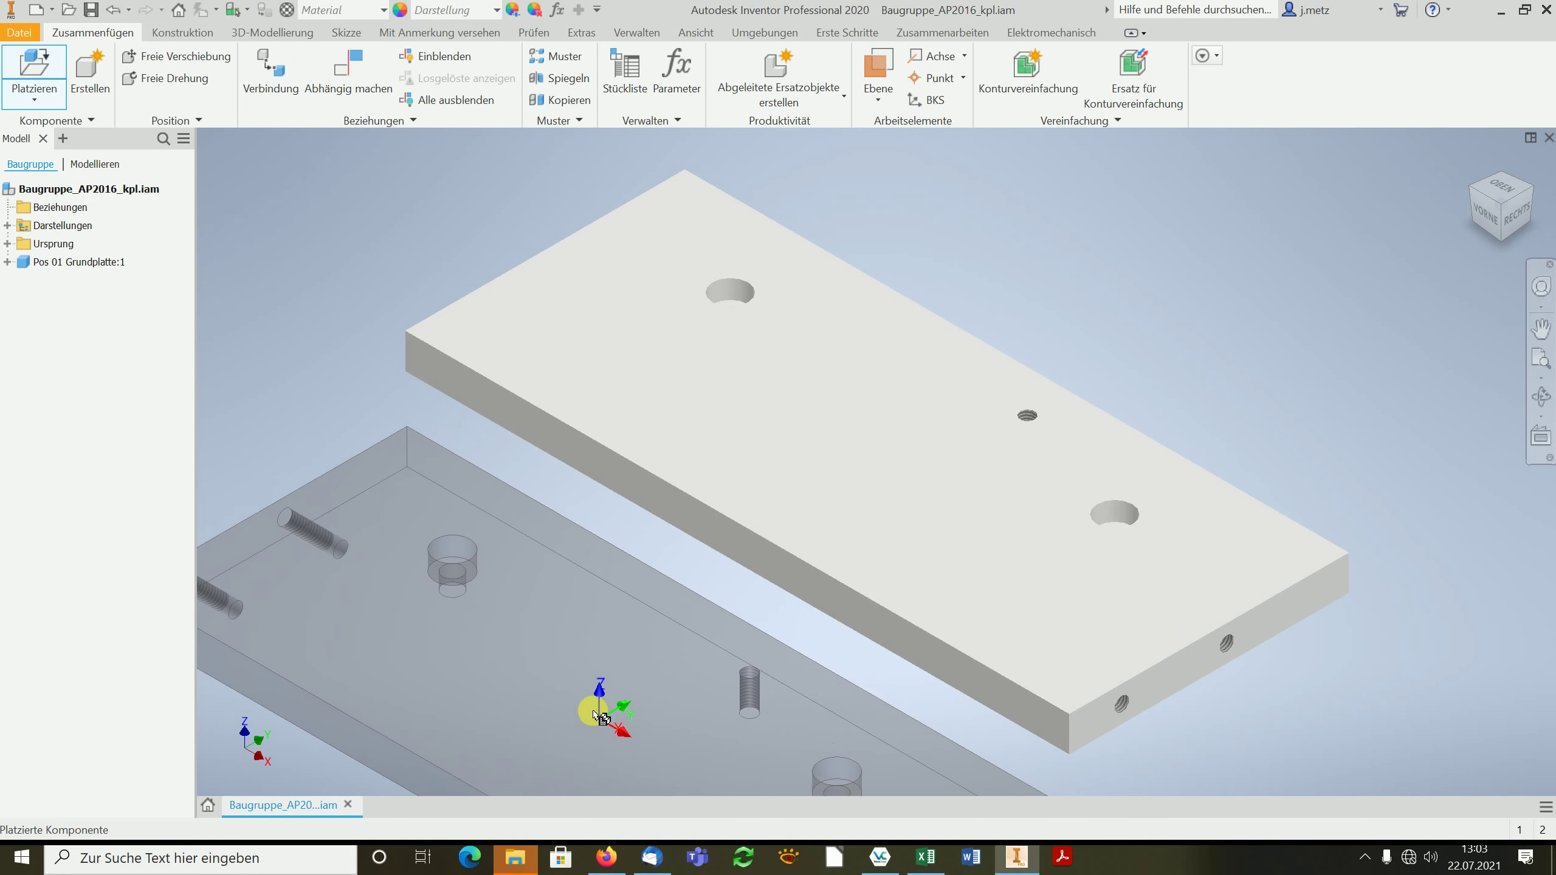
{"action": "key", "text": "Escape"}
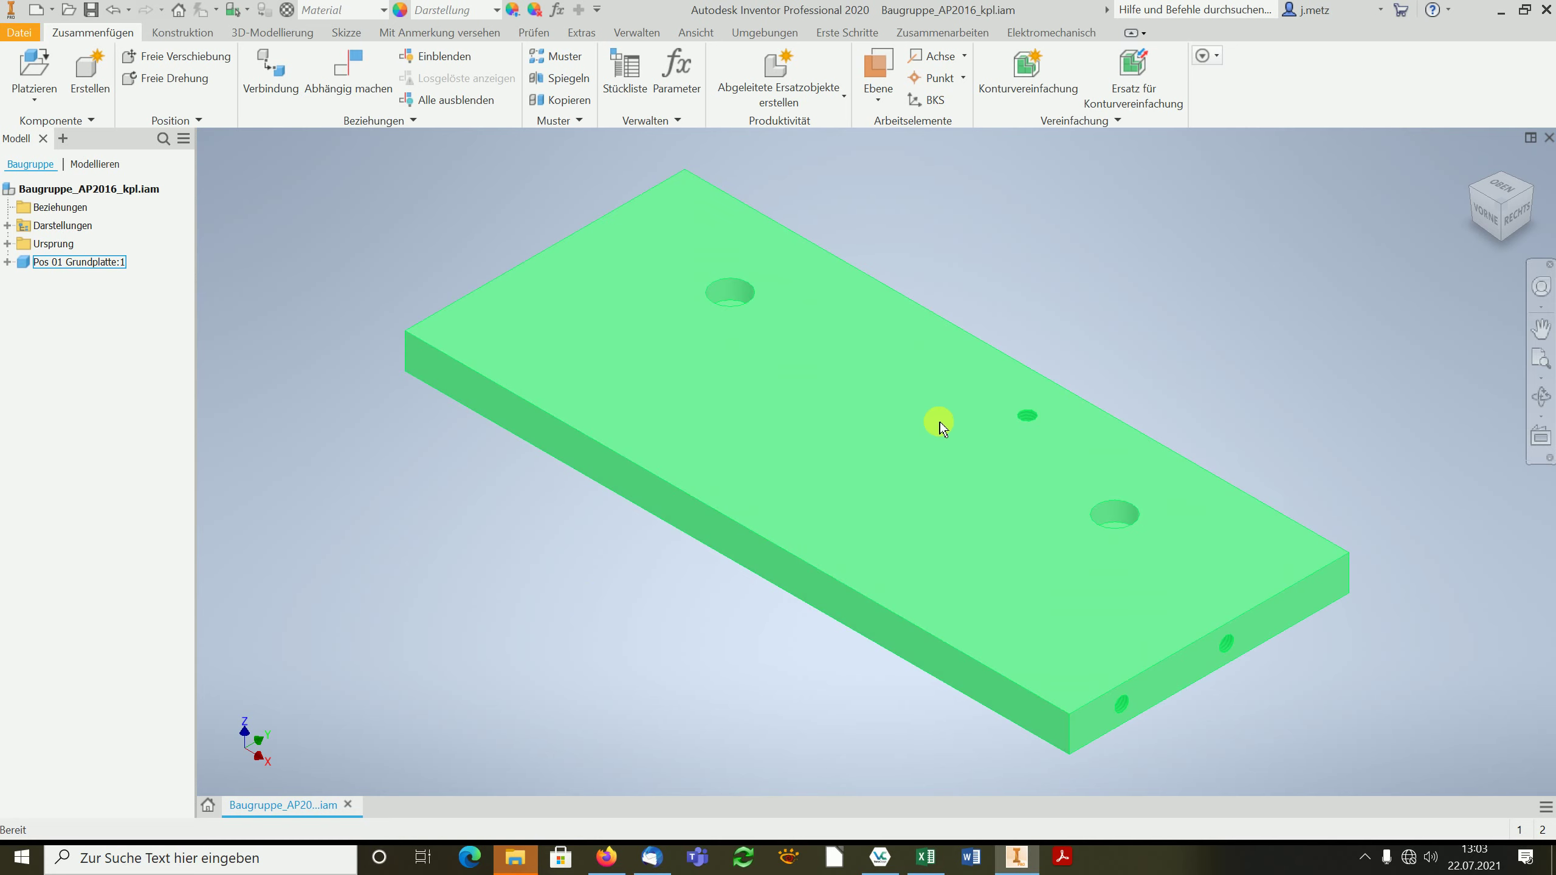
- Drag the base plate to a new spot and set the visual style to Schattiert mit Kanten
{"action": "mouse_move", "coordinate": [868, 458]}
{"action": "left_mouse_down"}
{"action": "mouse_move", "coordinate": [722, 545]}
{"action": "mouse_move", "coordinate": [688, 302]}
{"action": "mouse_move", "coordinate": [1021, 258]}
{"action": "mouse_move", "coordinate": [1084, 379]}
{"action": "mouse_move", "coordinate": [927, 464]}
{"action": "mouse_move", "coordinate": [740, 420]}
{"action": "left_mouse_up"}
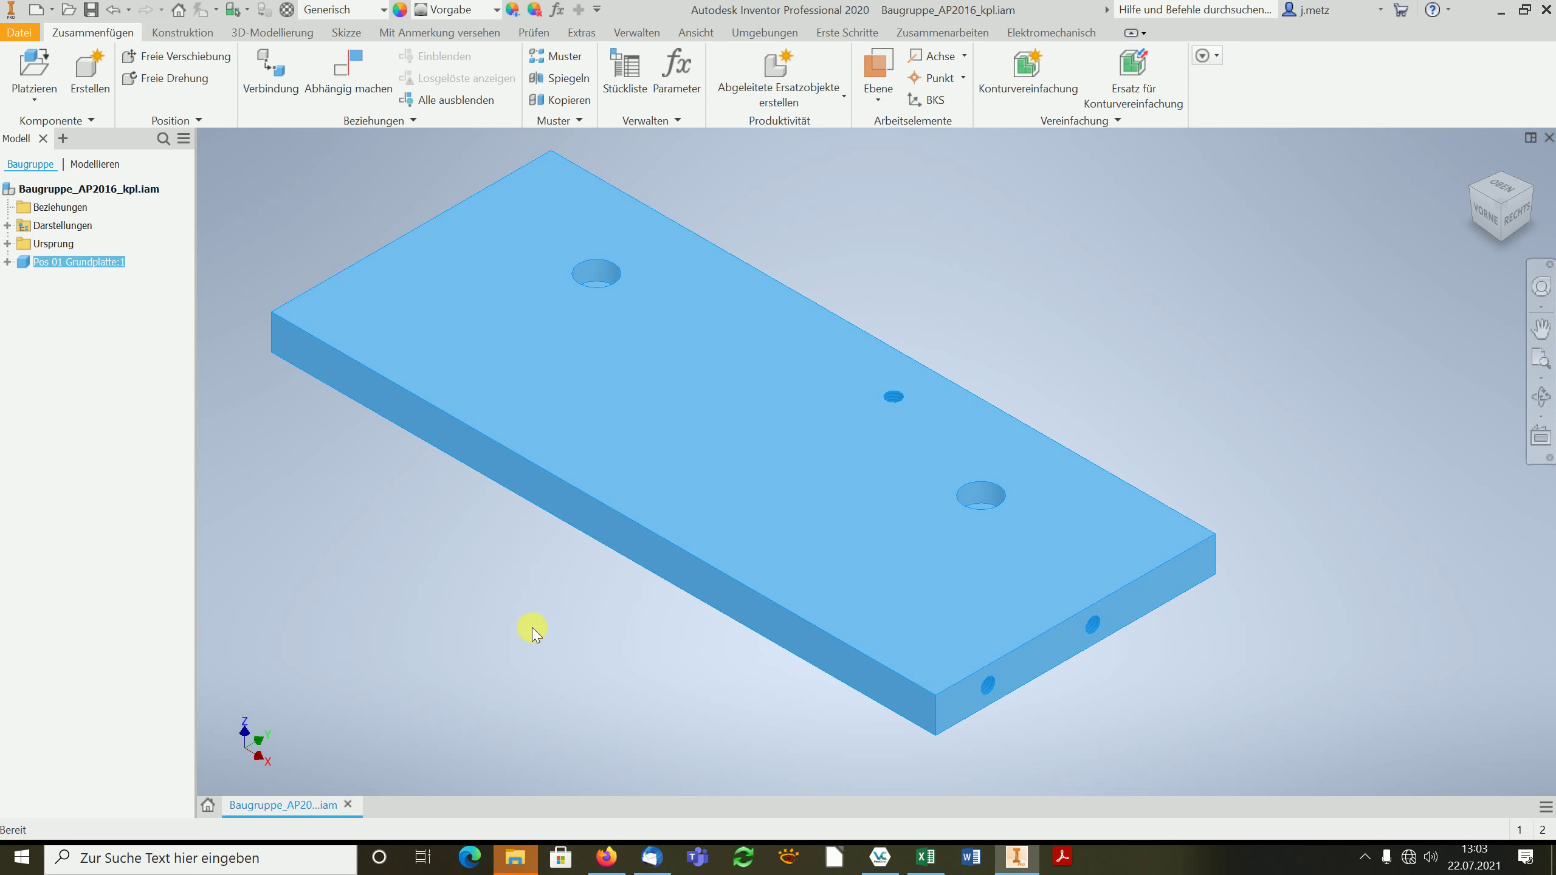
{"action": "left_click", "coordinate": [521, 606]}
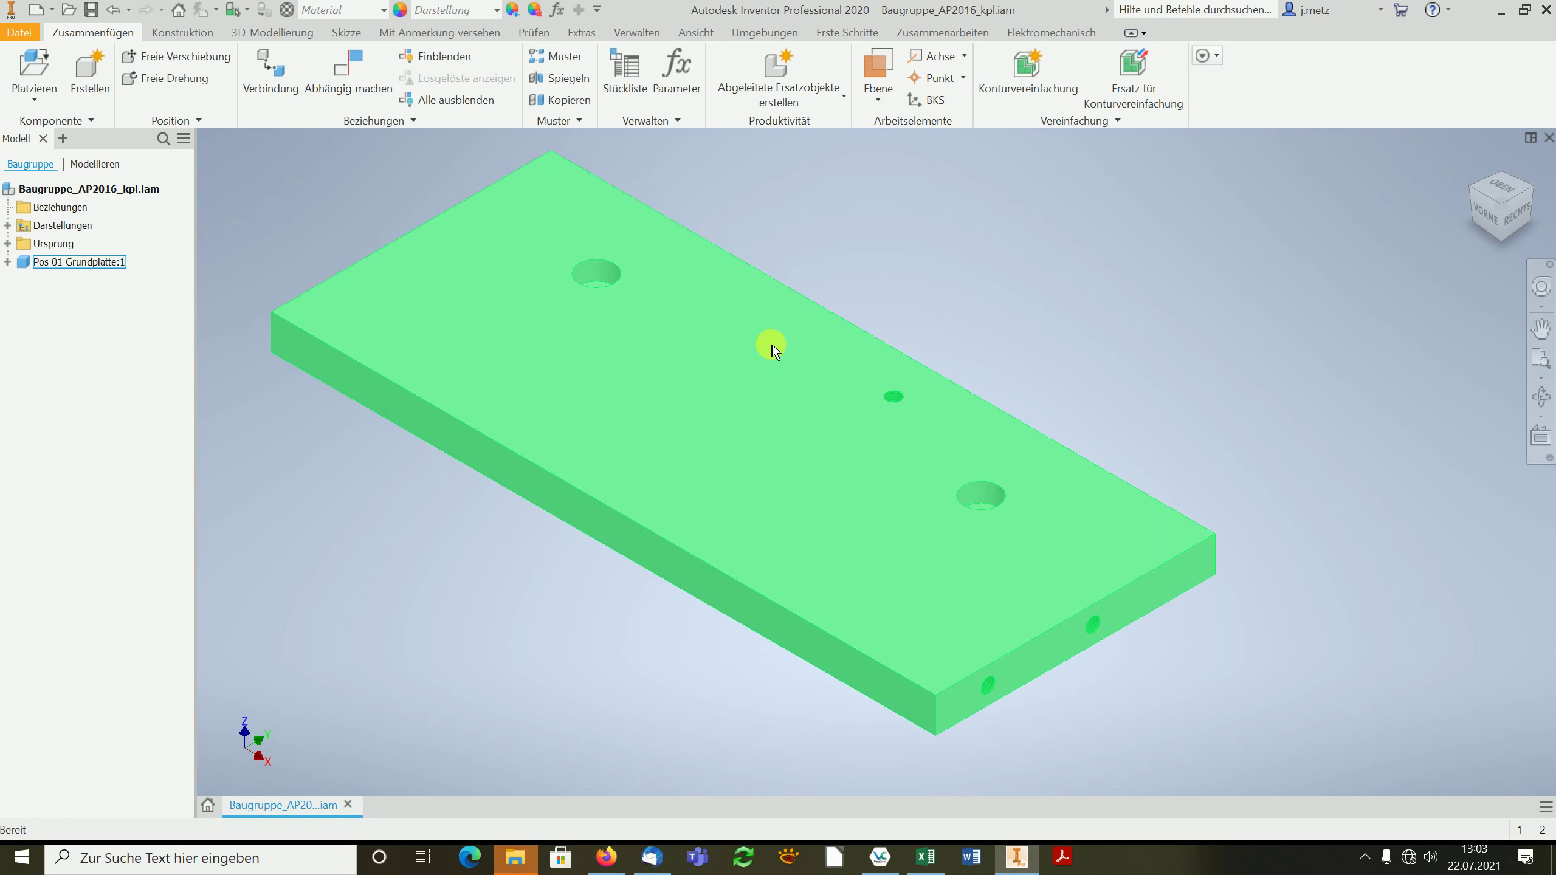
{"action": "left_click", "coordinate": [695, 33]}
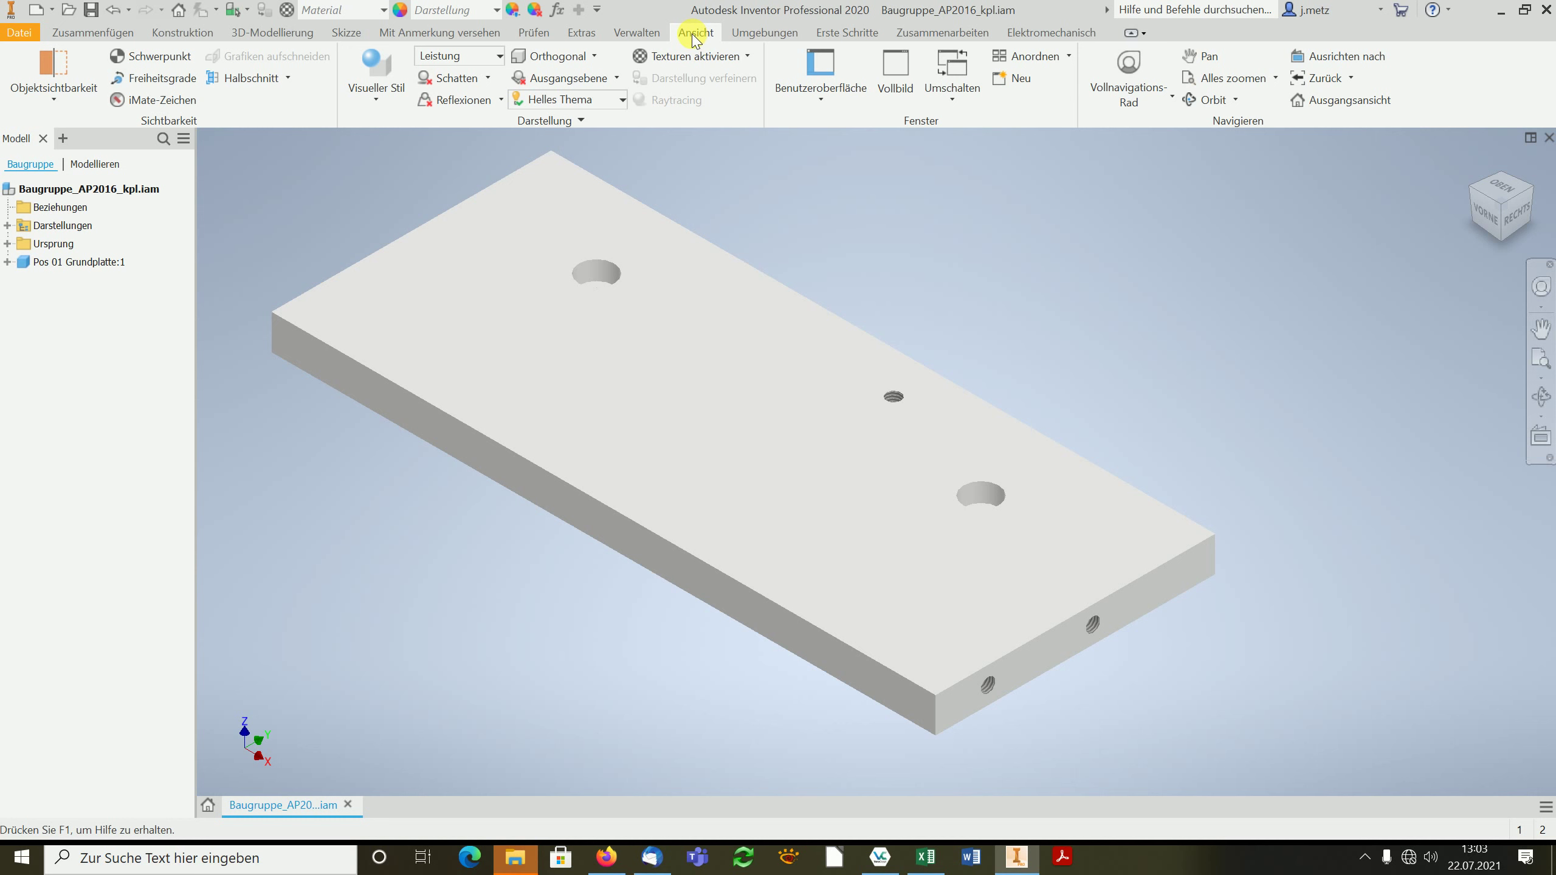
{"action": "left_click", "coordinate": [368, 108]}
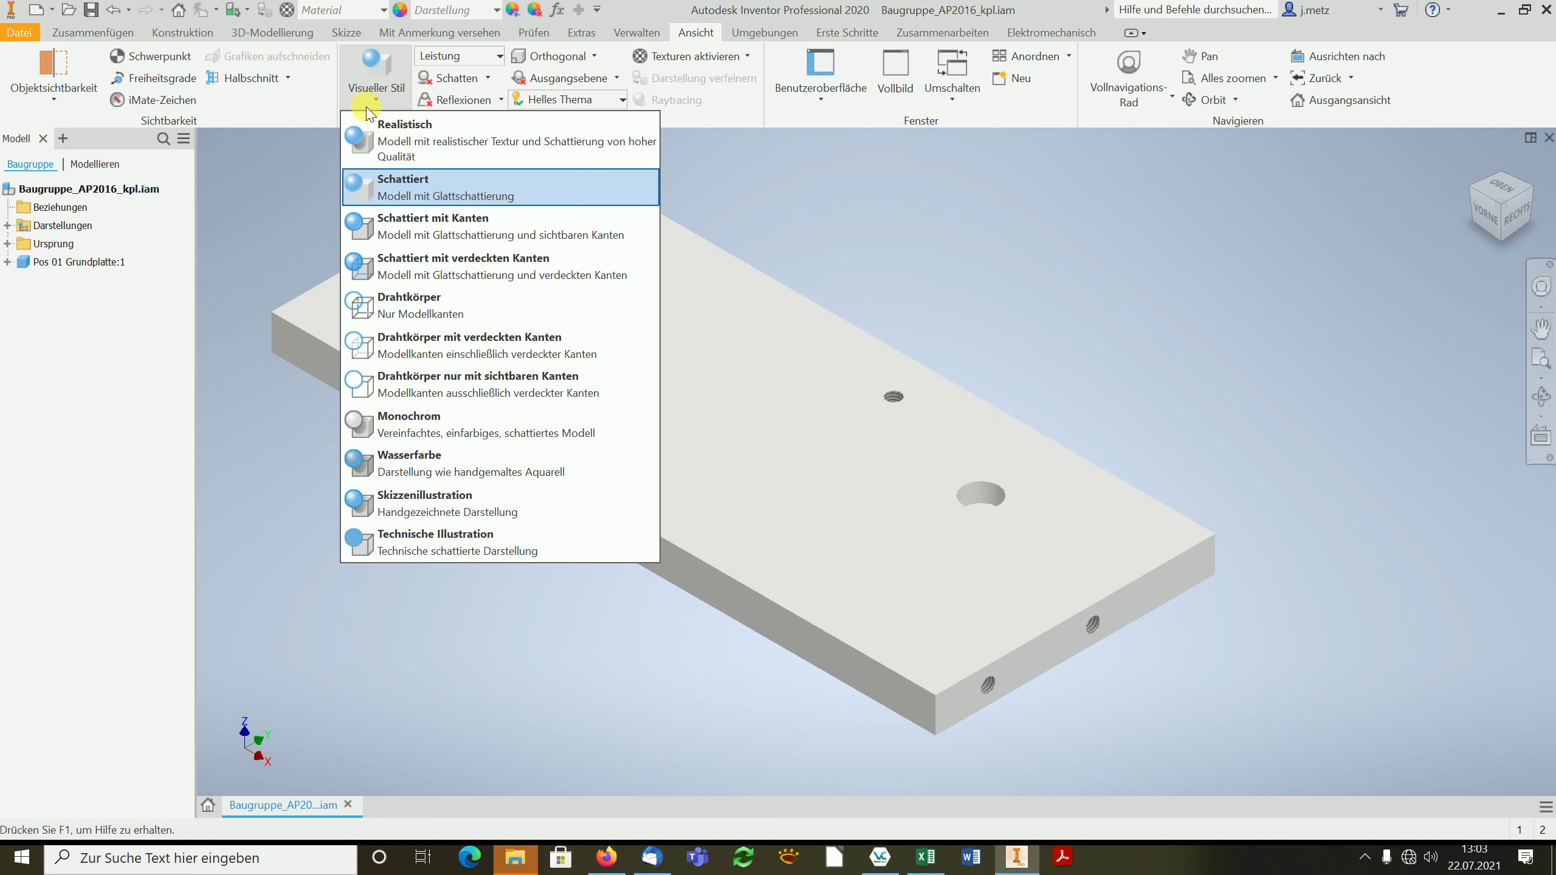
{"action": "left_click", "coordinate": [389, 232]}
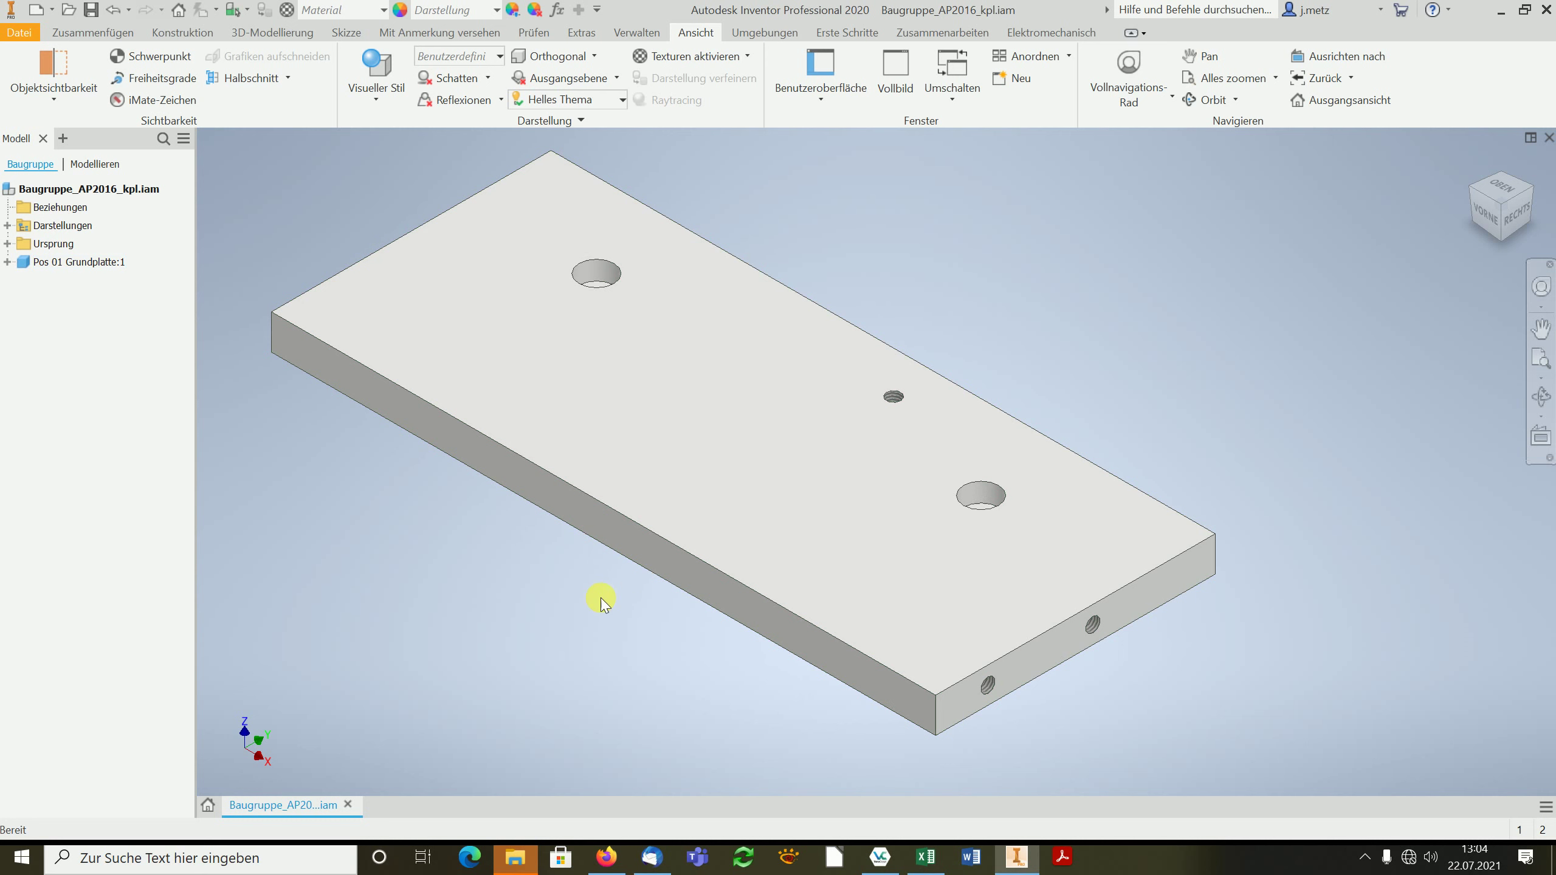
{"action": "mouse_move", "coordinate": [562, 588]}
{"action": "middle_mouse_down", "text": "shift"}
{"action": "mouse_move", "coordinate": [556, 521]}
{"action": "mouse_move", "coordinate": [511, 462]}
{"action": "mouse_move", "coordinate": [493, 477]}
{"action": "mouse_move", "coordinate": [508, 580]}
{"action": "mouse_move", "coordinate": [483, 618]}
{"action": "mouse_move", "coordinate": [545, 563]}
{"action": "mouse_move", "coordinate": [566, 591]}
{"action": "middle_mouse_up", "text": "shift"}
- Drag the base plate around and pan to recentre it in the view
{"action": "left_click", "coordinate": [687, 439]}
{"action": "mouse_move", "coordinate": [688, 440]}
{"action": "left_mouse_down"}
{"action": "mouse_move", "coordinate": [639, 573]}
{"action": "mouse_move", "coordinate": [635, 480]}
{"action": "mouse_move", "coordinate": [677, 420]}
{"action": "mouse_move", "coordinate": [692, 456]}
{"action": "left_mouse_up"}
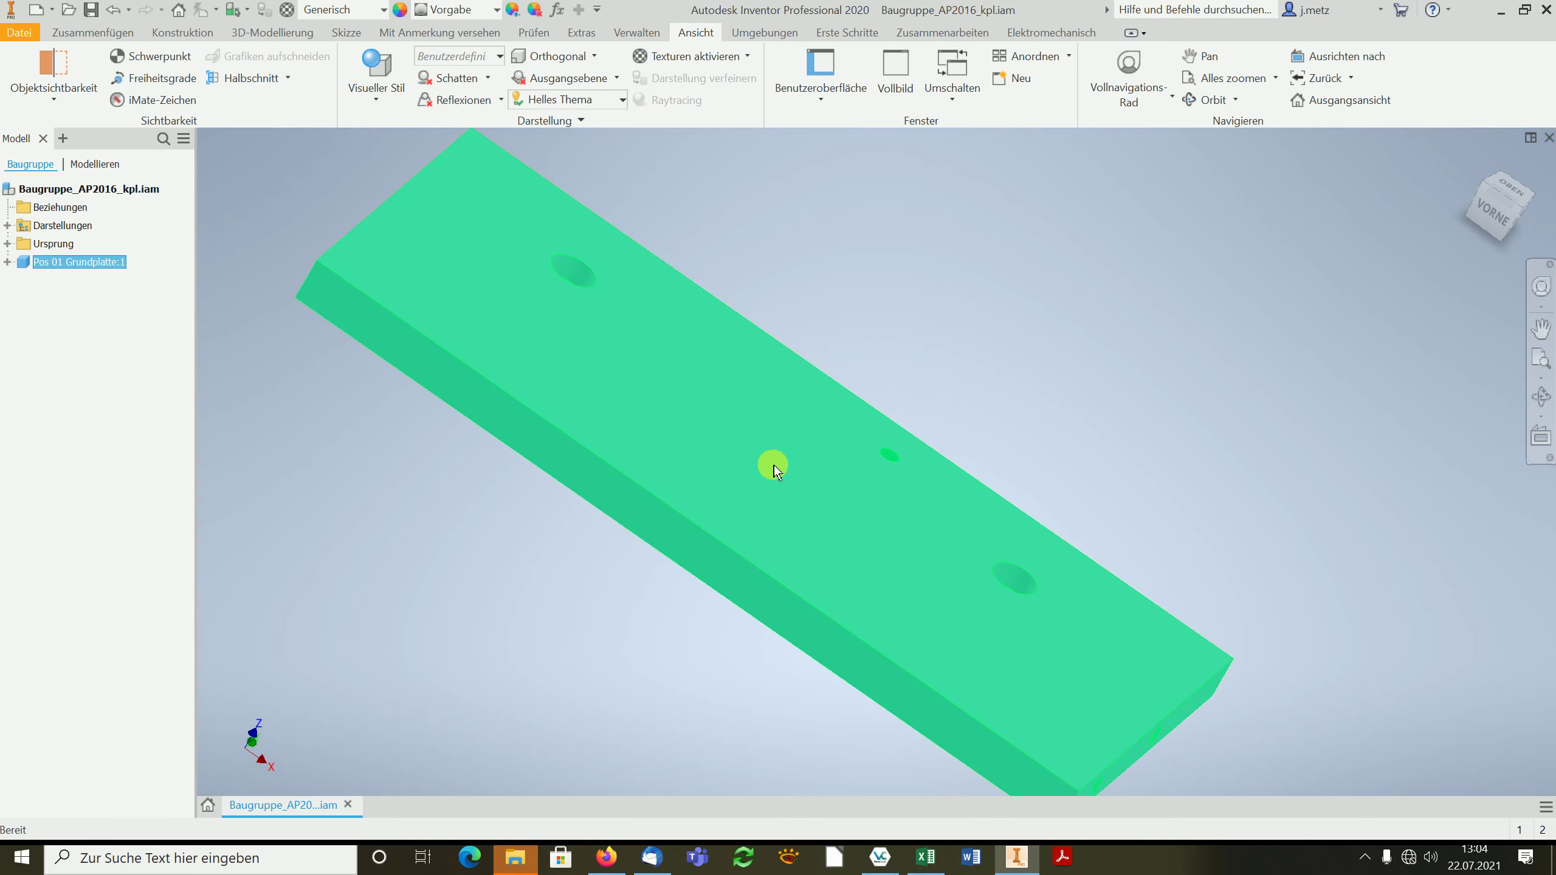
{"action": "left_click_drag", "start_coordinate": [1010, 473], "coordinate": [1040, 517]}
{"action": "left_click_drag", "start_coordinate": [868, 538], "coordinate": [869, 539]}
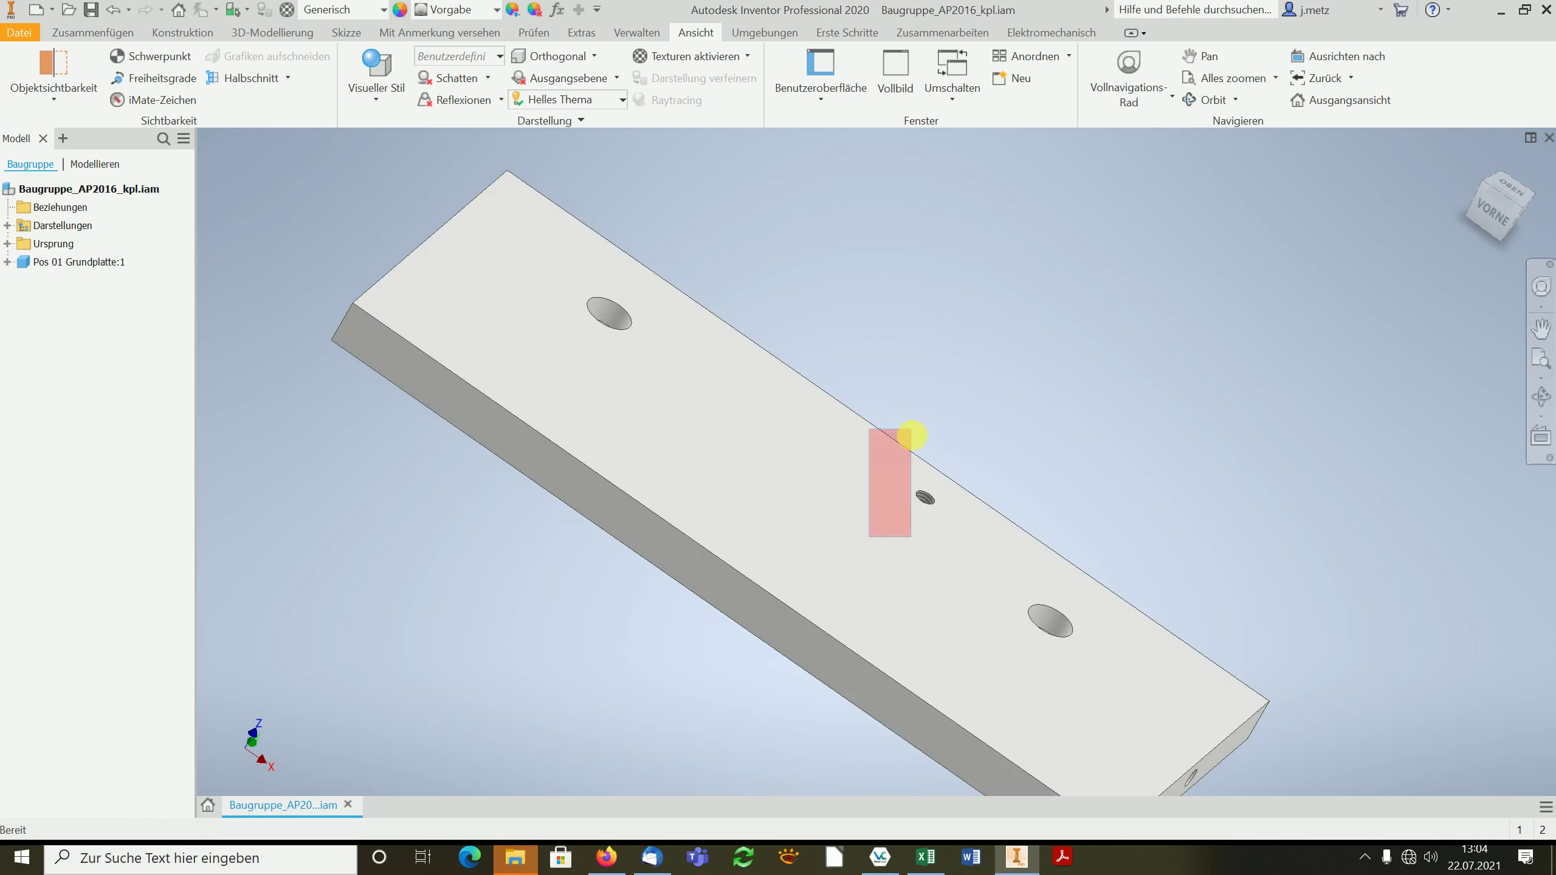
{"action": "mouse_move", "coordinate": [875, 500]}
{"action": "middle_mouse_down"}
{"action": "mouse_move", "coordinate": [759, 656]}
{"action": "mouse_move", "coordinate": [636, 427]}
{"action": "mouse_move", "coordinate": [635, 322]}
{"action": "mouse_move", "coordinate": [729, 358]}
{"action": "mouse_move", "coordinate": [852, 491]}
{"action": "middle_mouse_up"}
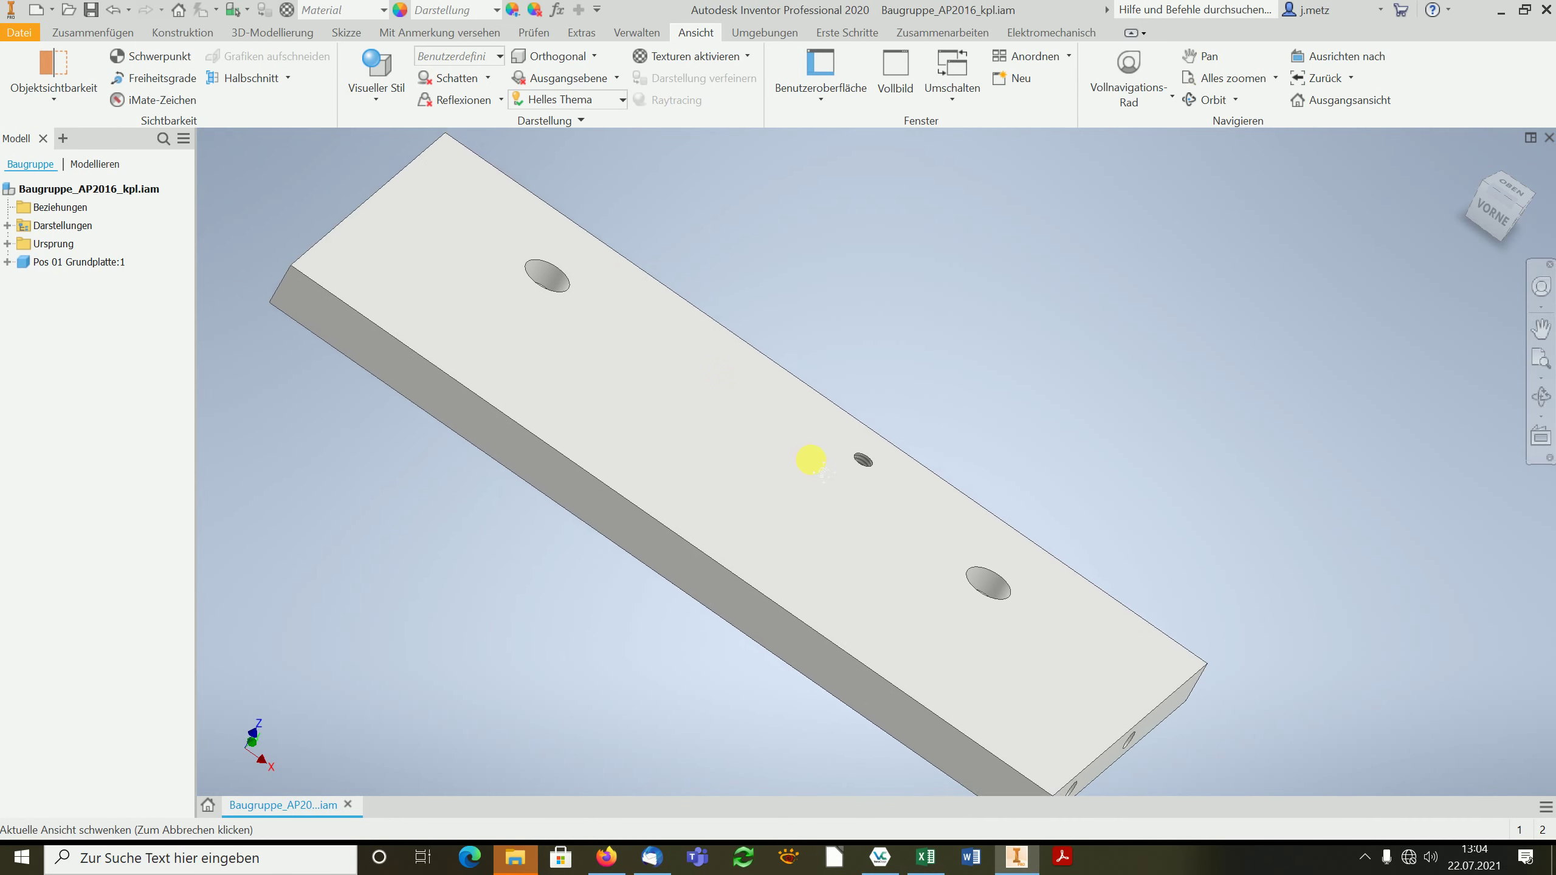
- Turn the plate's Fixiert option on, then switch it off so the plate is ungrounded
{"action": "left_click", "coordinate": [668, 429]}
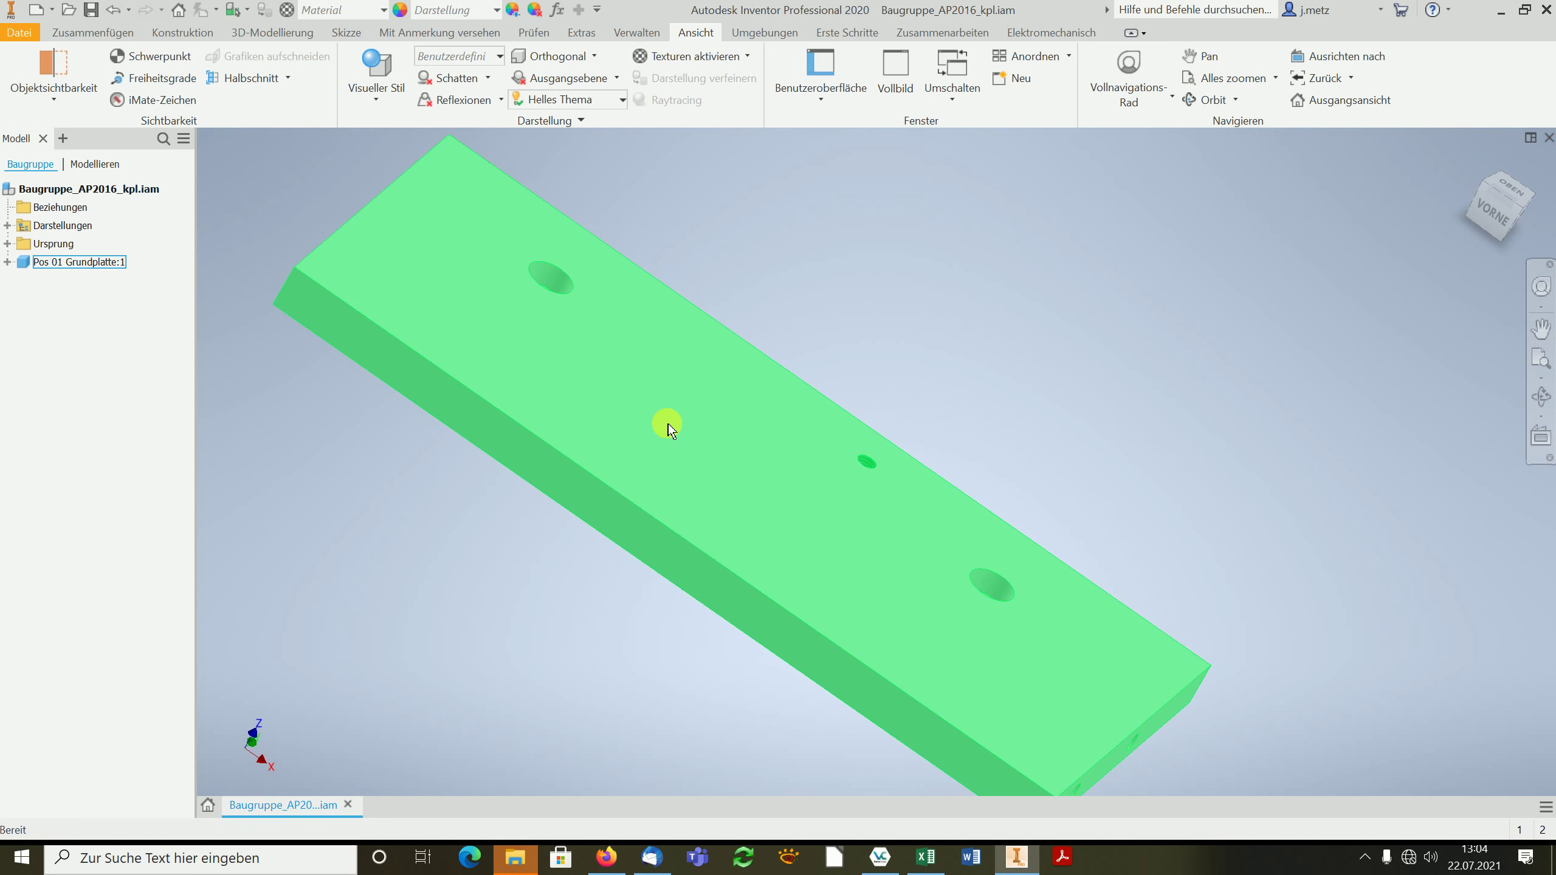
{"action": "right_click", "coordinate": [668, 423]}
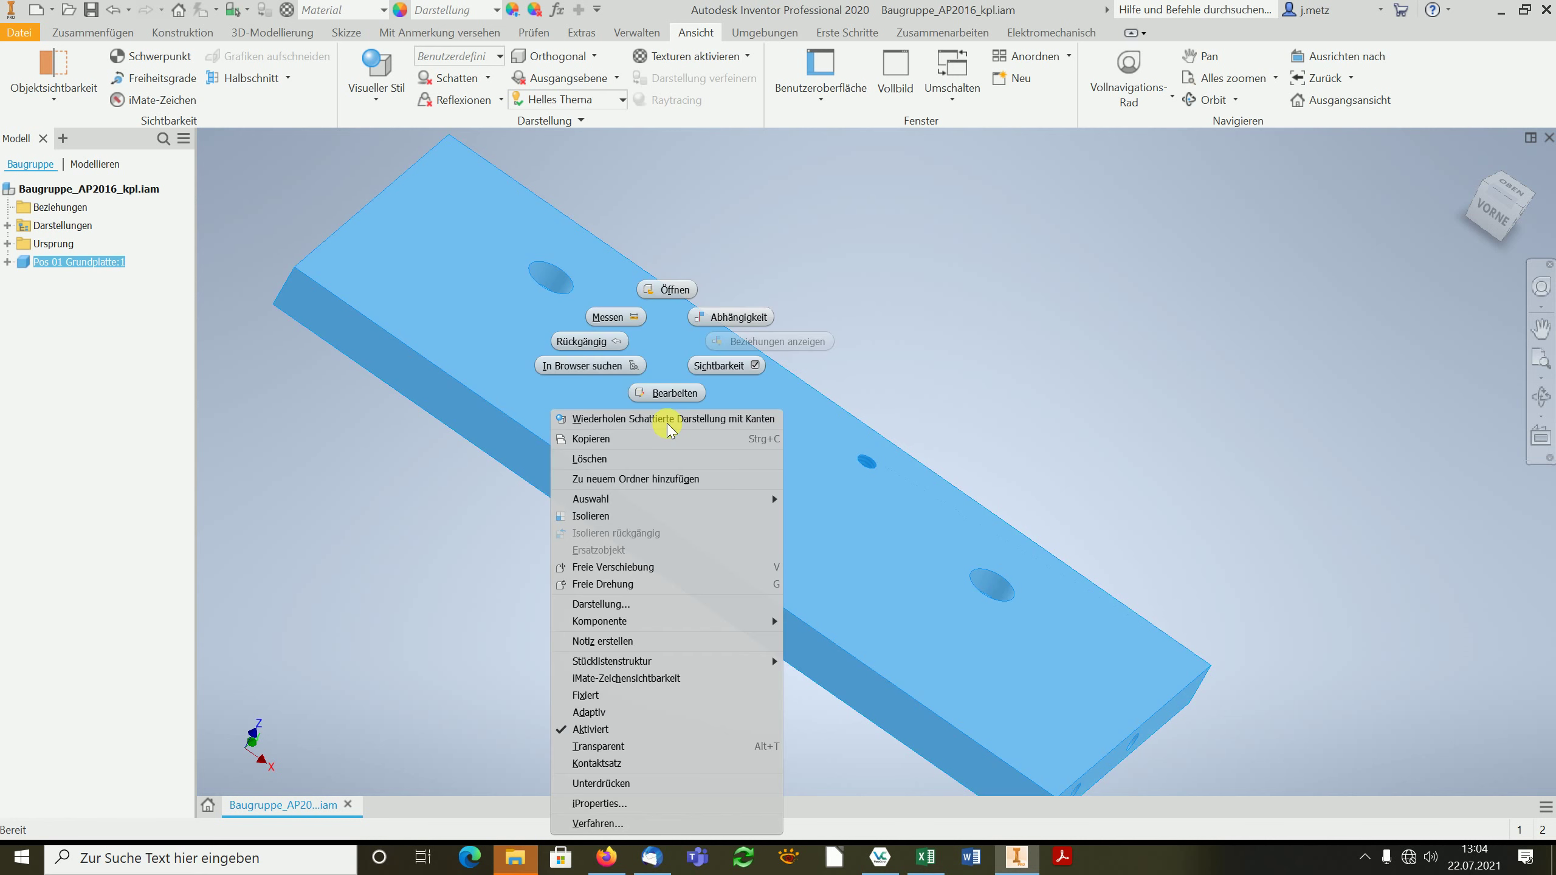
{"action": "left_click", "coordinate": [582, 696]}
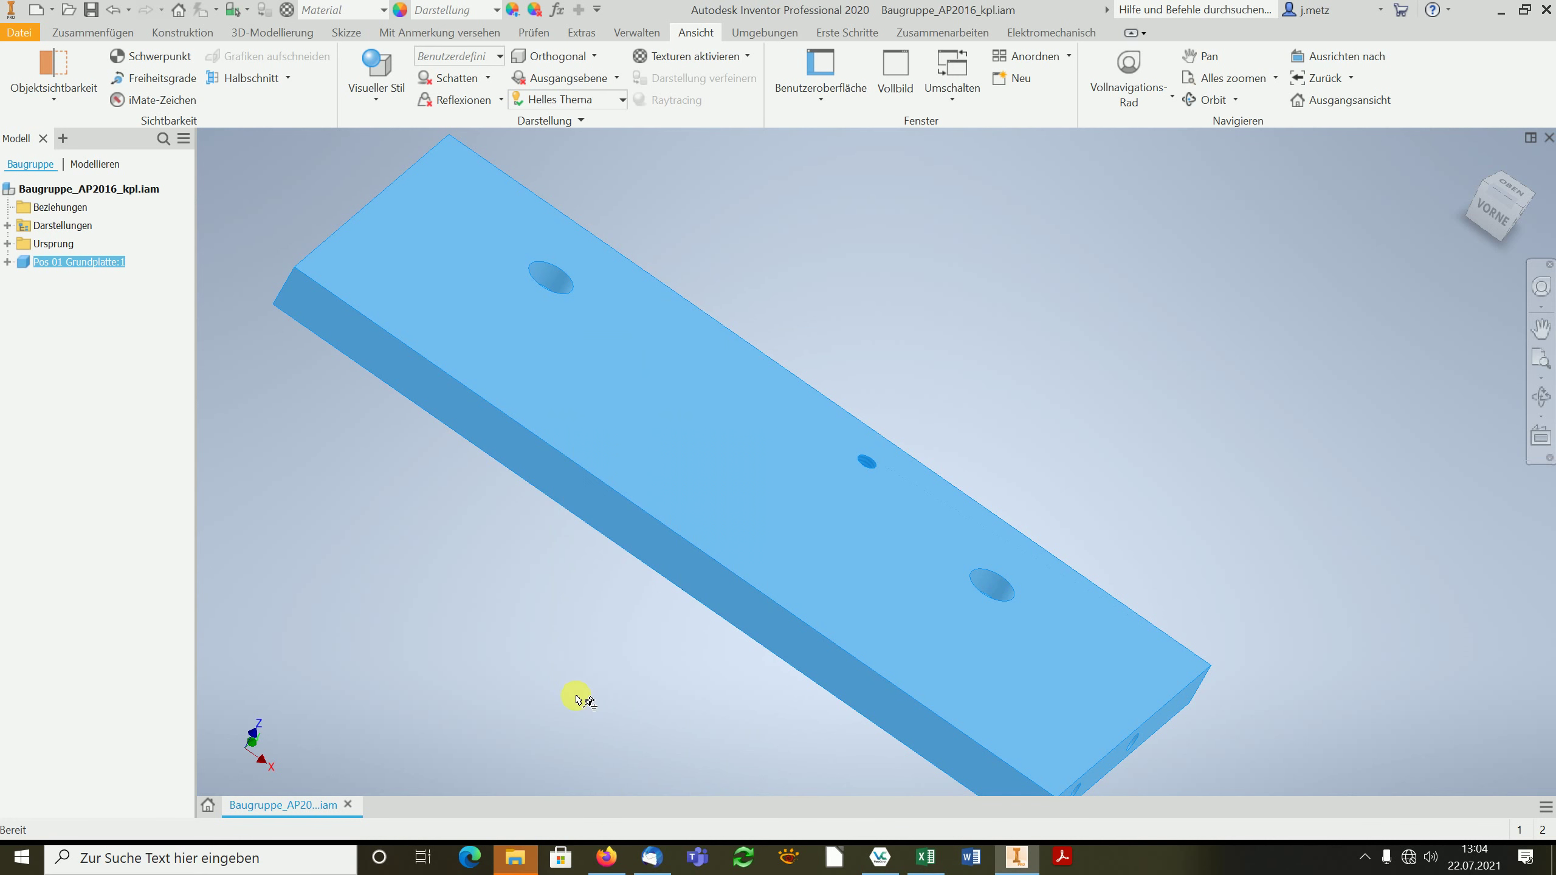
{"action": "right_click", "coordinate": [78, 270]}
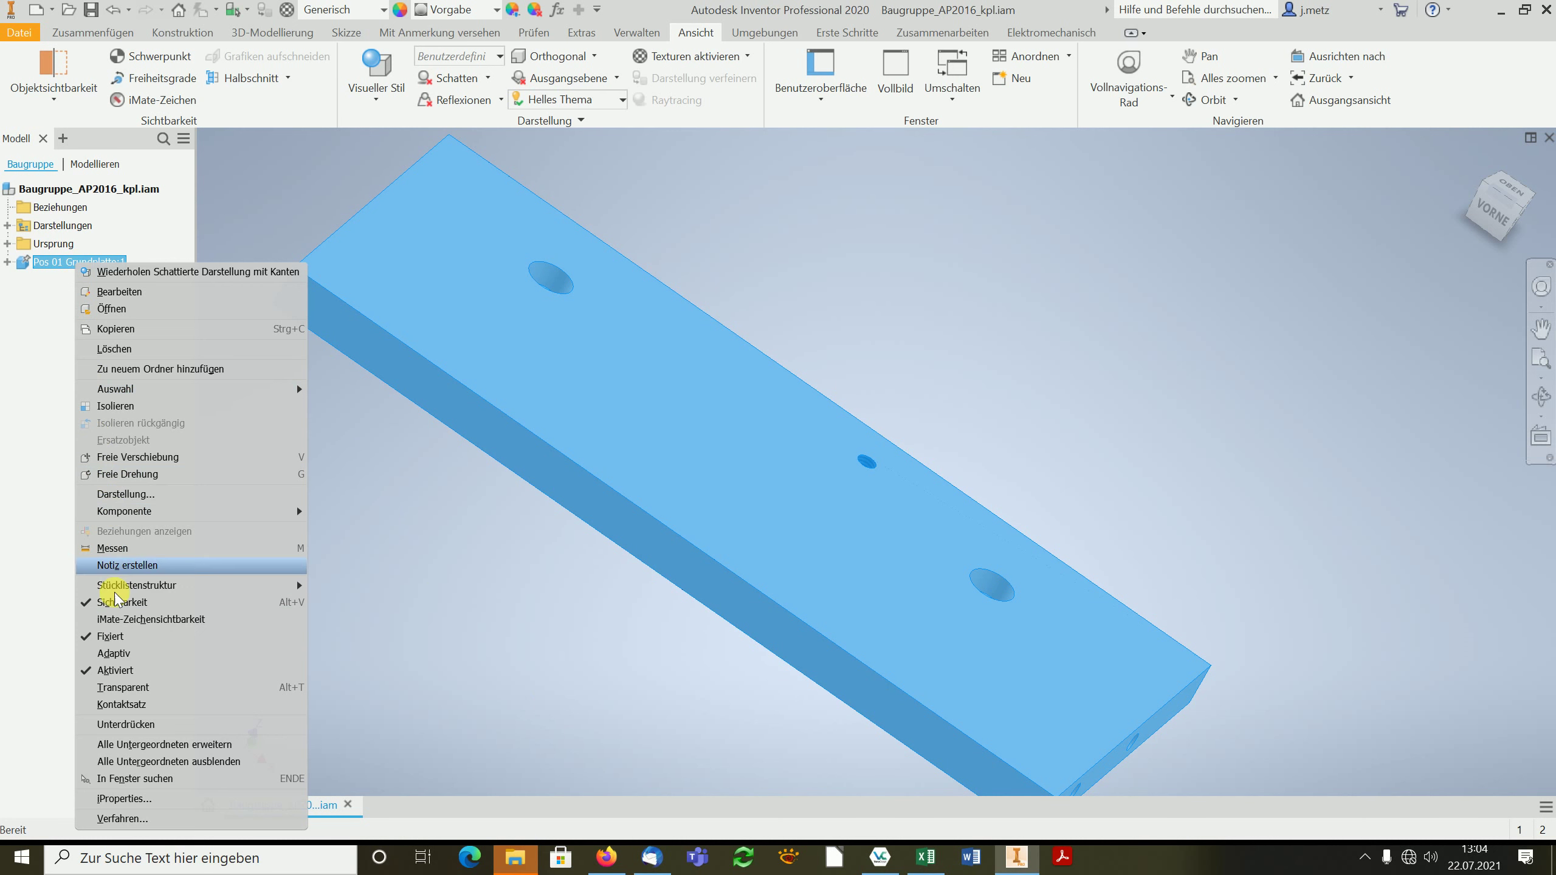
{"action": "left_click", "coordinate": [497, 591]}
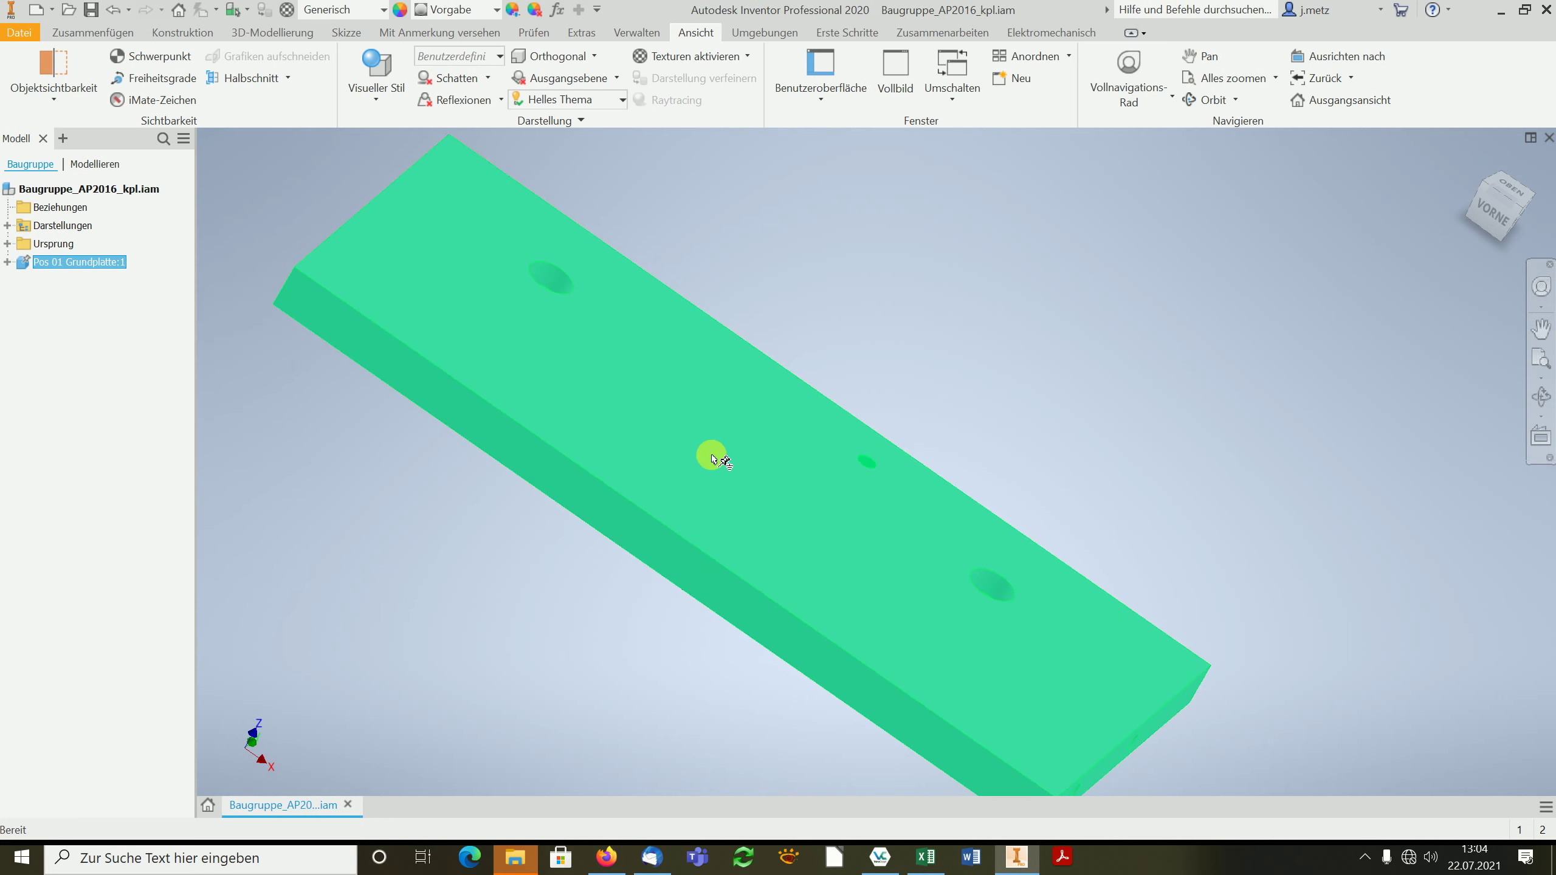
{"action": "mouse_move", "coordinate": [708, 475]}
{"action": "middle_mouse_down", "text": "shift"}
{"action": "mouse_move", "coordinate": [834, 420]}
{"action": "mouse_move", "coordinate": [736, 271]}
{"action": "mouse_move", "coordinate": [722, 201]}
{"action": "mouse_move", "coordinate": [694, 497]}
{"action": "mouse_move", "coordinate": [1403, 198]}
{"action": "middle_mouse_up", "text": "shift"}
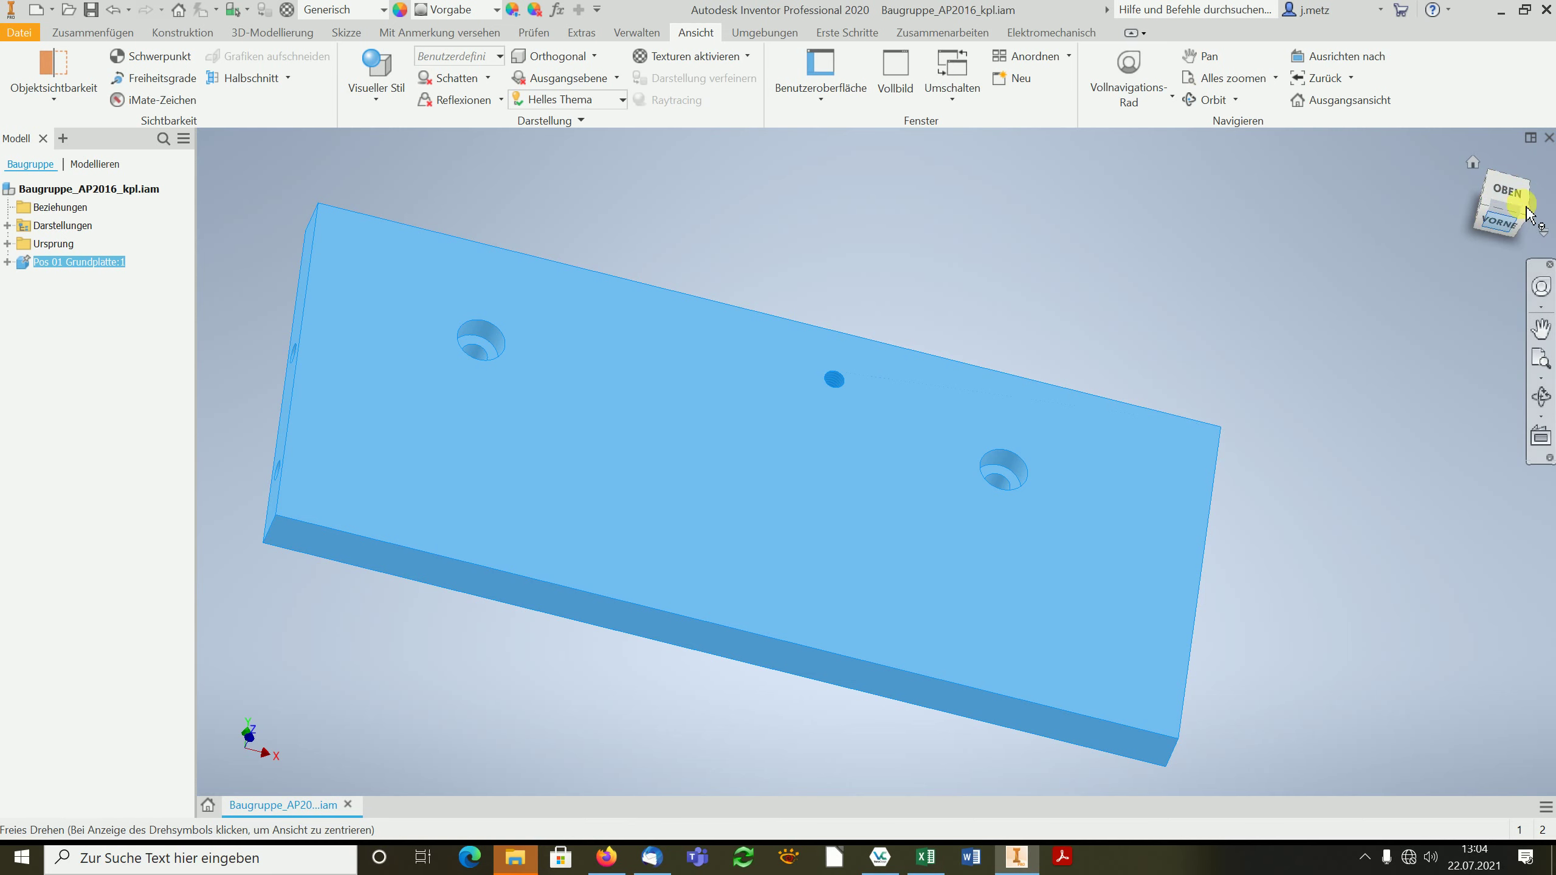
{"action": "mouse_move", "coordinate": [919, 457]}
{"action": "middle_mouse_down", "text": "shift"}
{"action": "mouse_move", "coordinate": [903, 355]}
{"action": "mouse_move", "coordinate": [861, 268]}
{"action": "mouse_move", "coordinate": [850, 436]}
{"action": "mouse_move", "coordinate": [824, 472]}
{"action": "mouse_move", "coordinate": [747, 417]}
{"action": "mouse_move", "coordinate": [762, 455]}
{"action": "mouse_move", "coordinate": [591, 518]}
{"action": "middle_mouse_up", "text": "shift"}
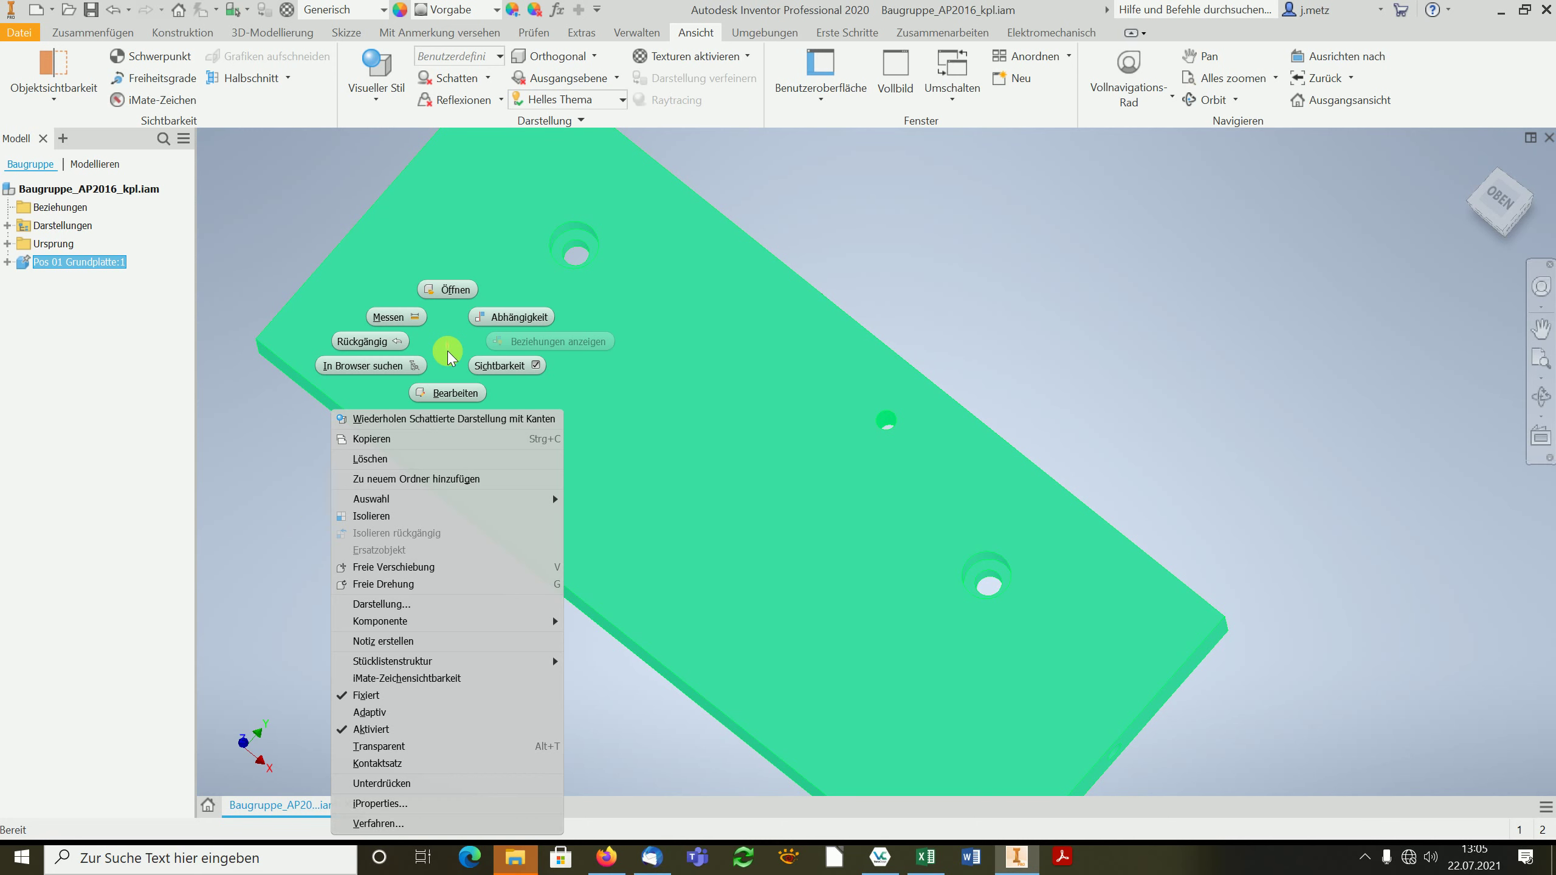
{"action": "left_click", "coordinate": [366, 696]}
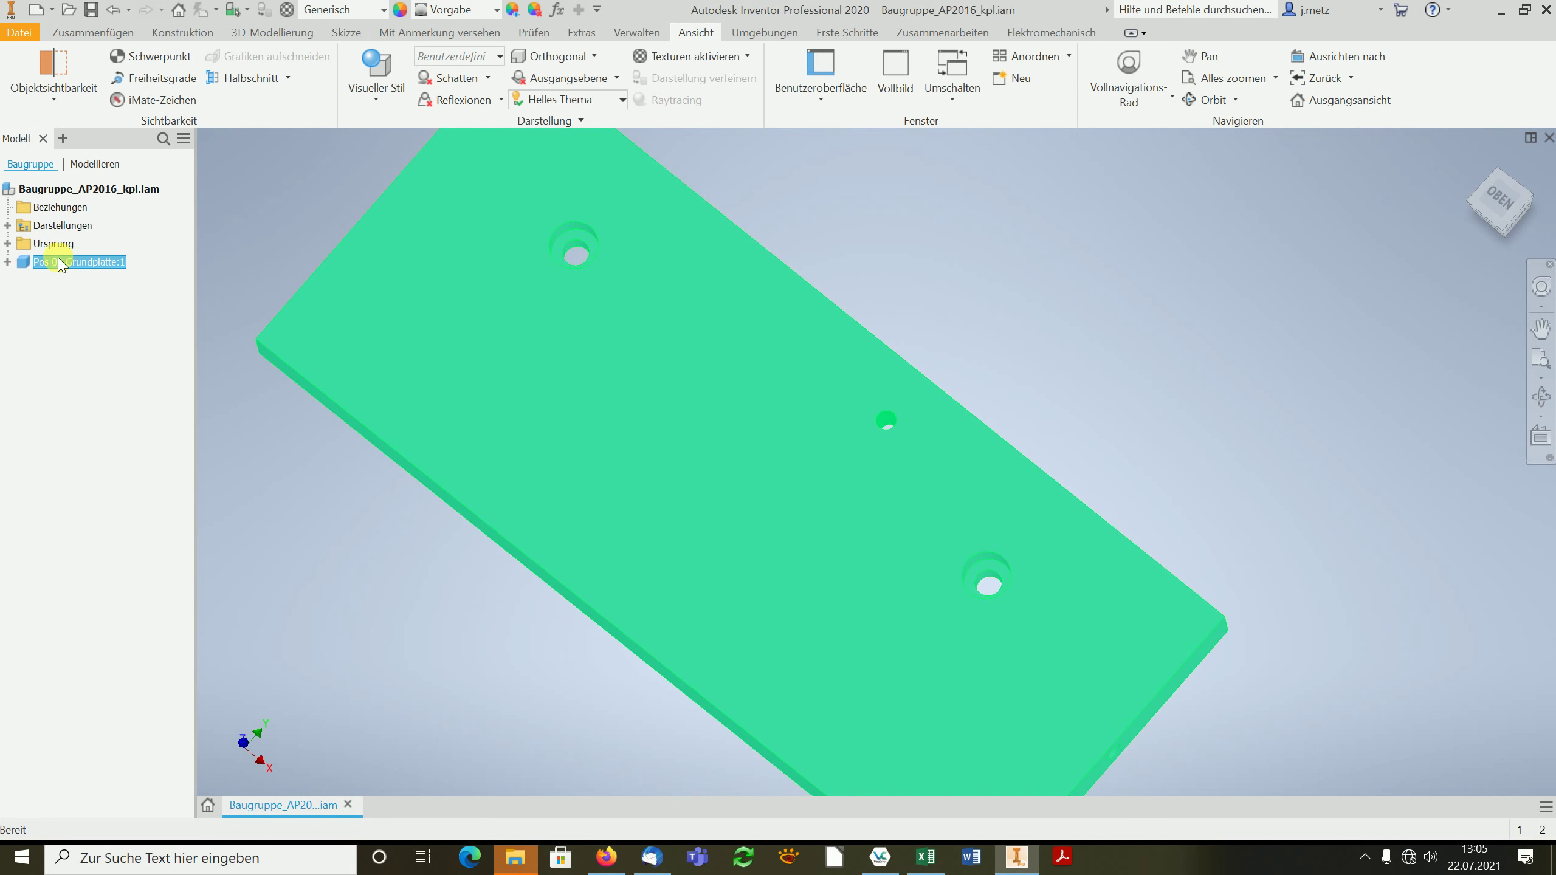
- Expand the Ursprung folders of Pos 01 Grundplatte:1 and the assembly to show their planes
{"action": "left_click", "coordinate": [8, 262]}
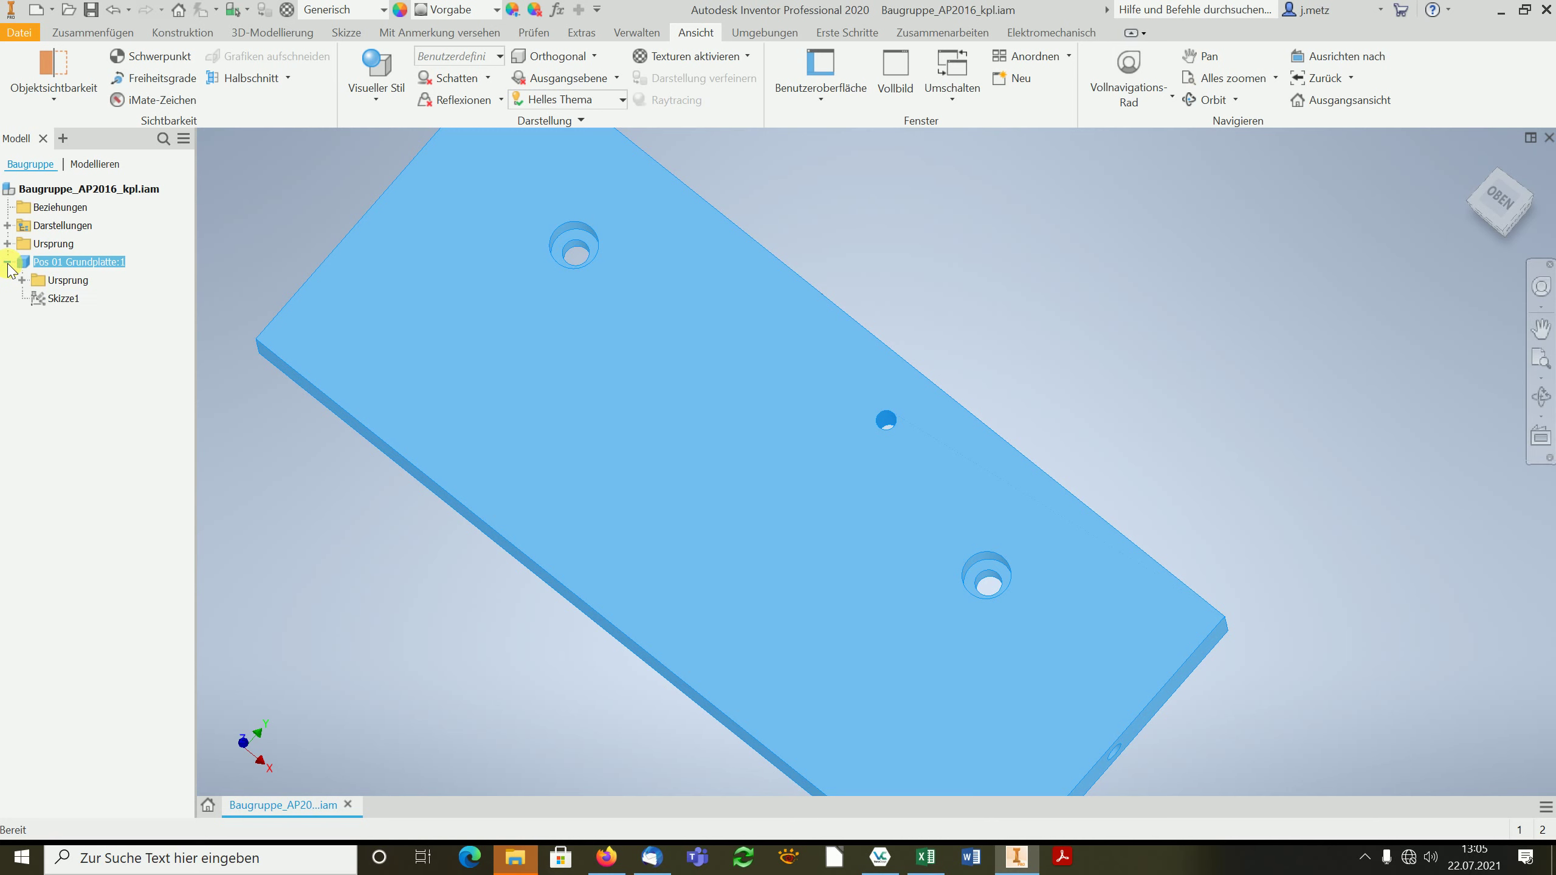
{"action": "left_click", "coordinate": [21, 280]}
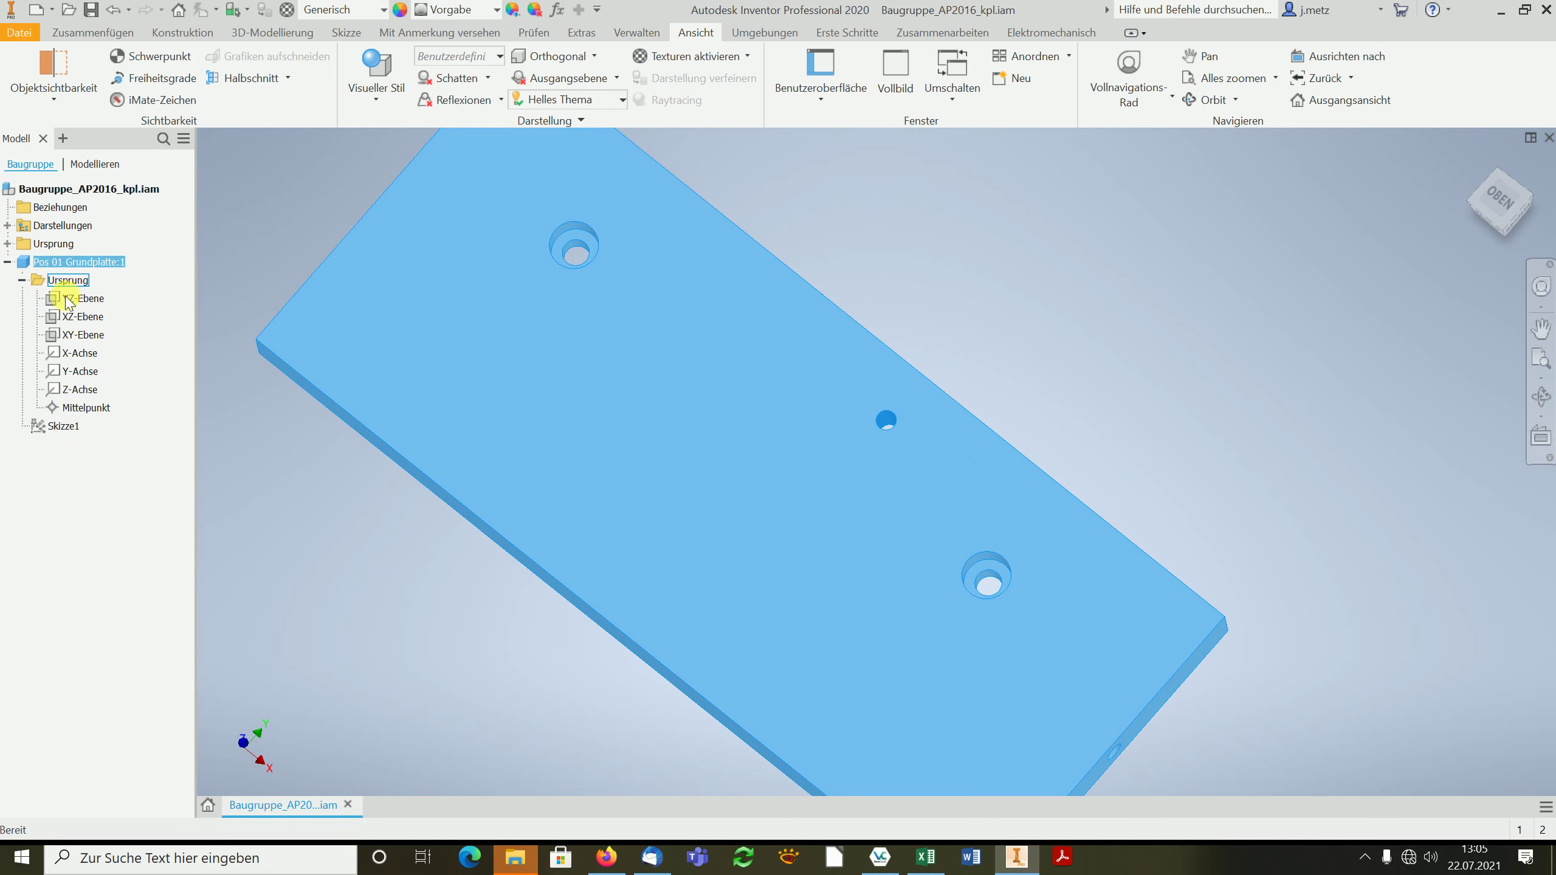
{"action": "left_click", "coordinate": [81, 299]}
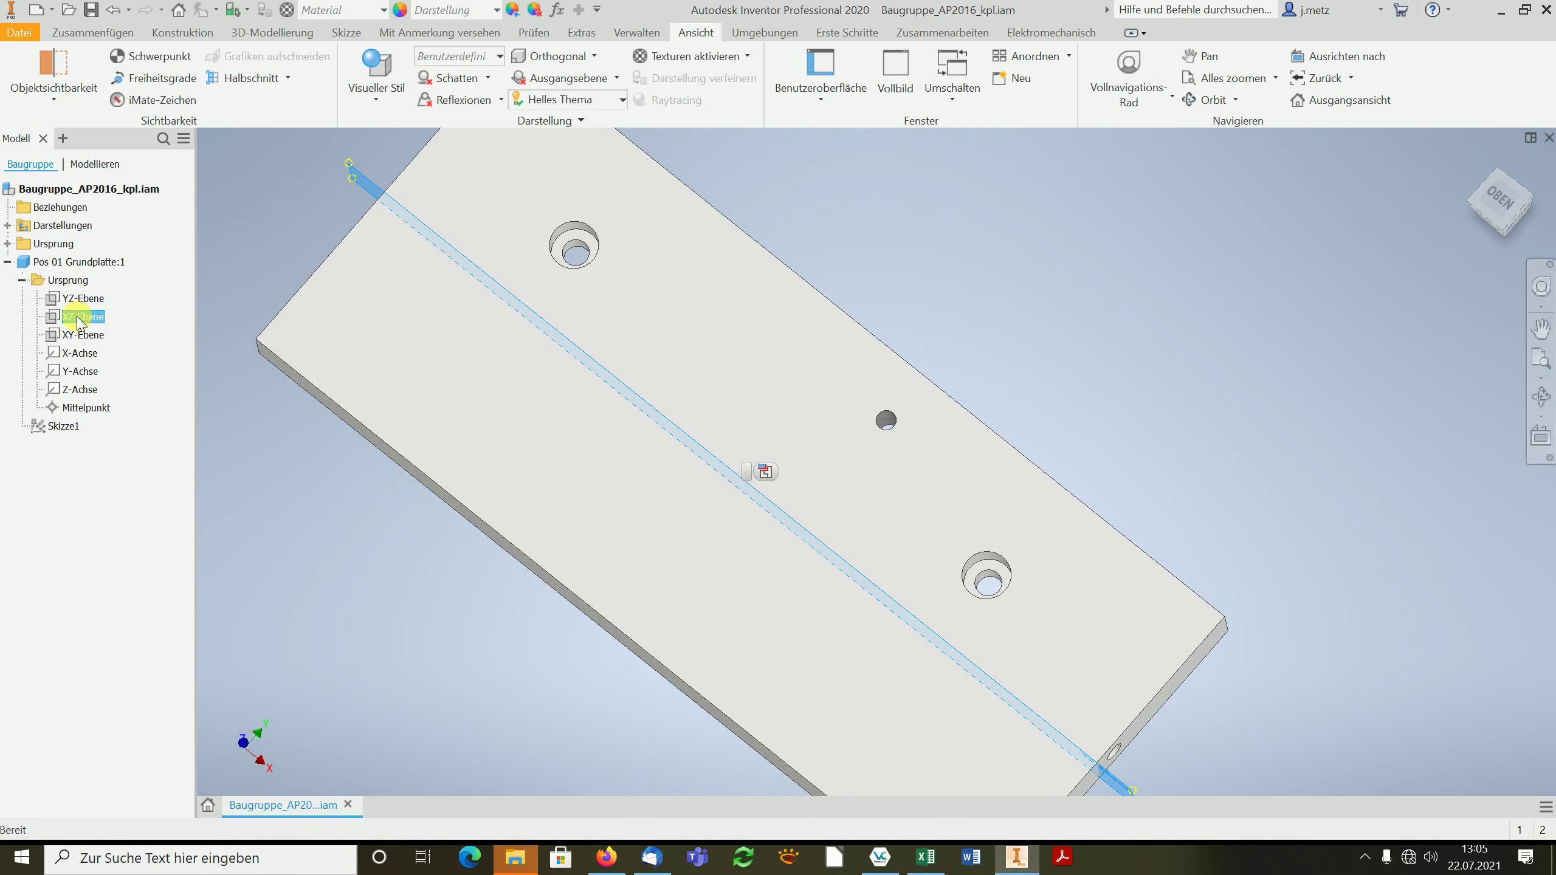
{"action": "left_click", "coordinate": [81, 334]}
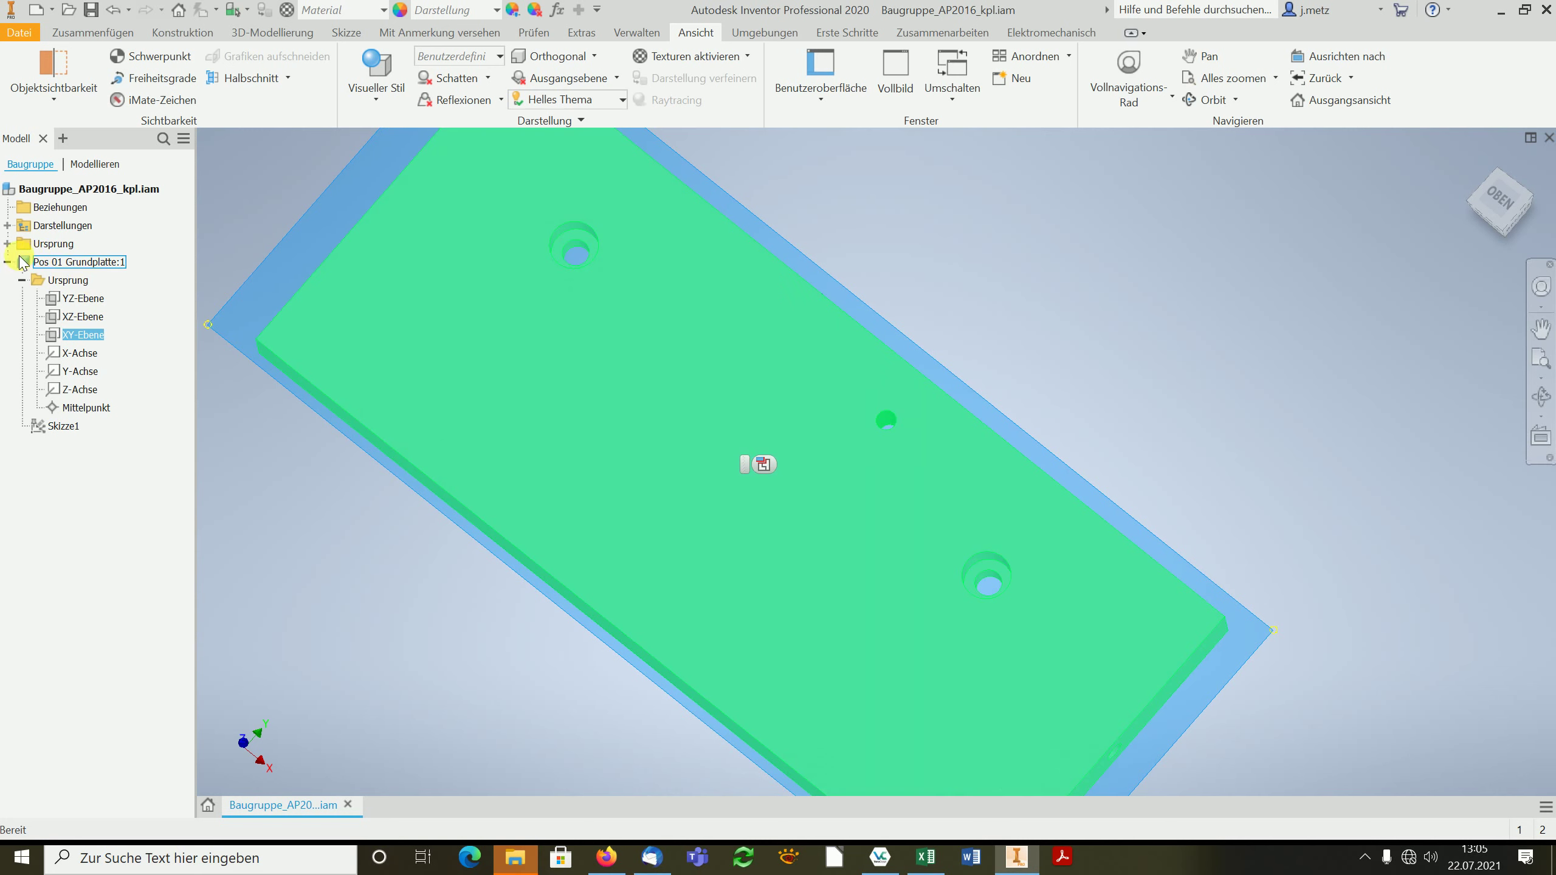
{"action": "left_click", "coordinate": [8, 243]}
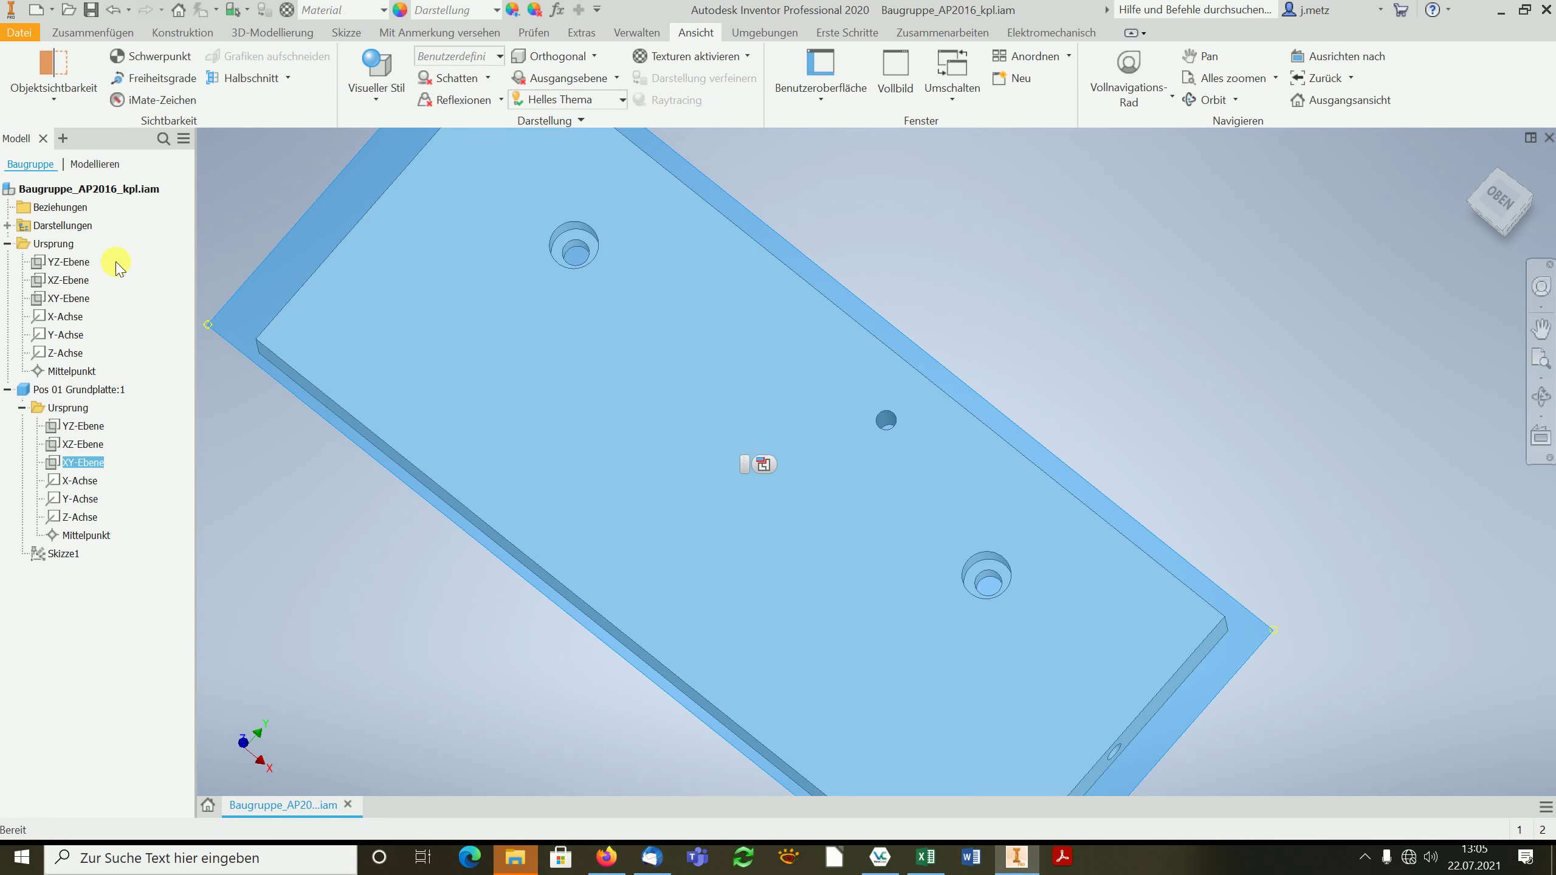
{"action": "left_click", "coordinate": [101, 30]}
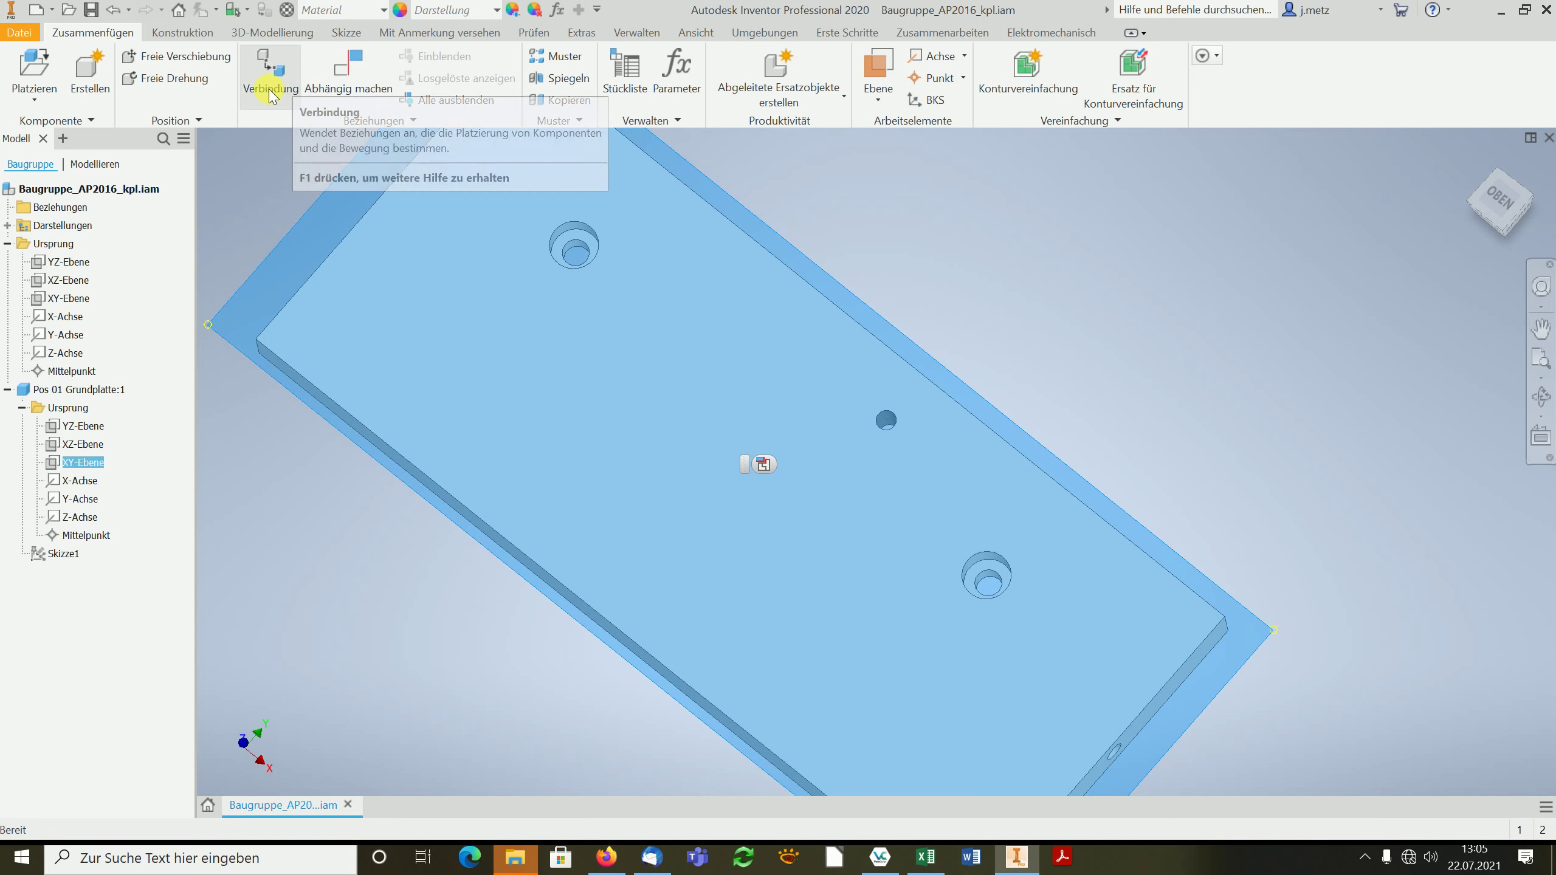
{"action": "mouse_move", "coordinate": [347, 73]}
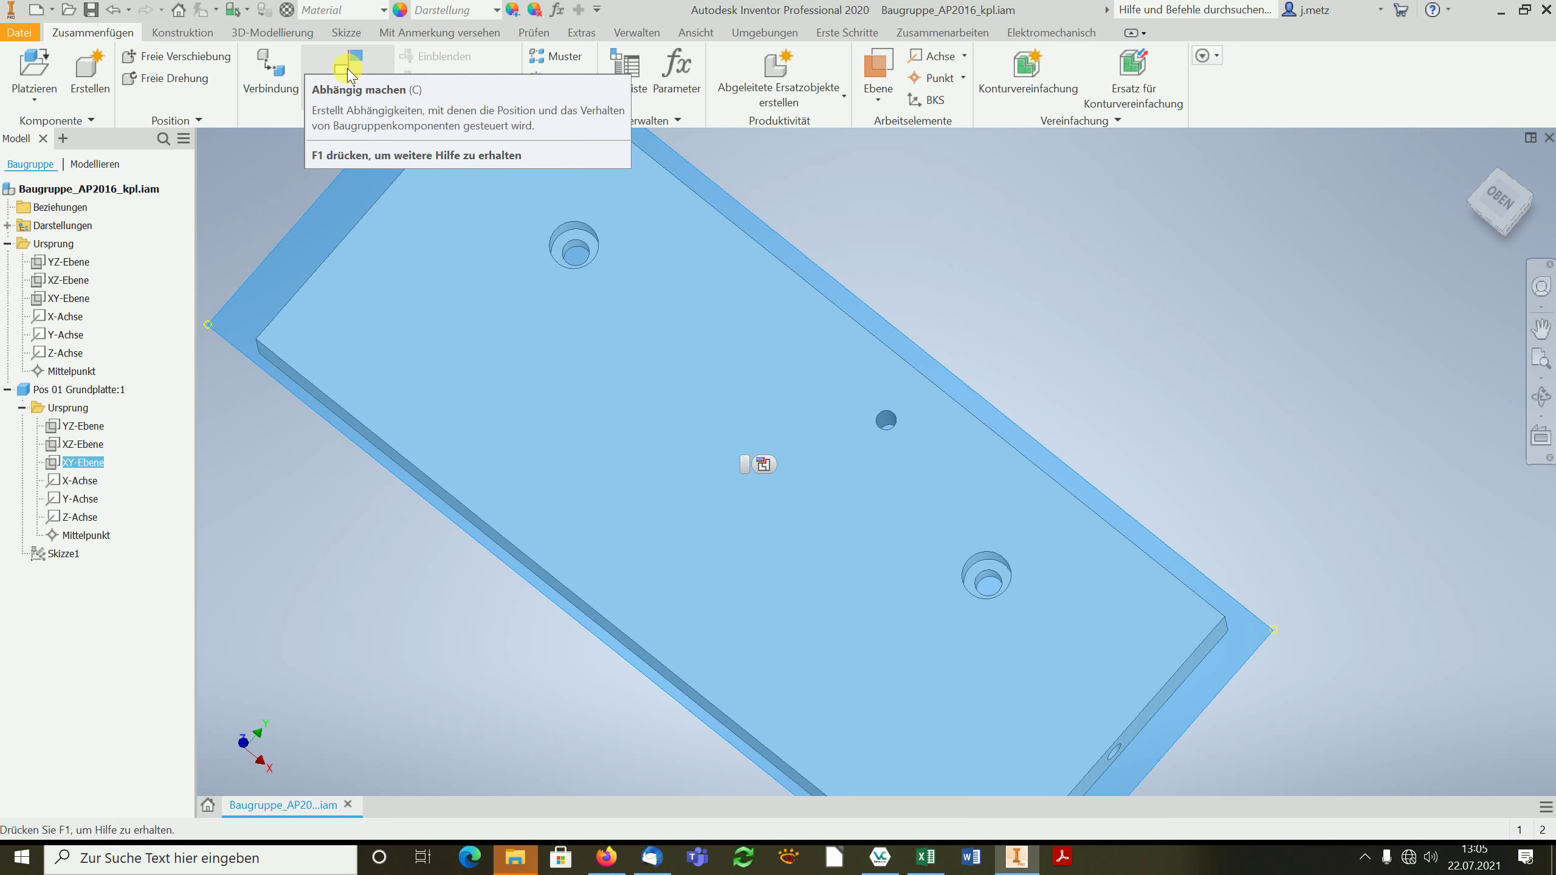
- Mate the plate's YZ-Ebene to the assembly's YZ-Ebene as Passend:1
{"action": "left_click", "coordinate": [347, 72]}
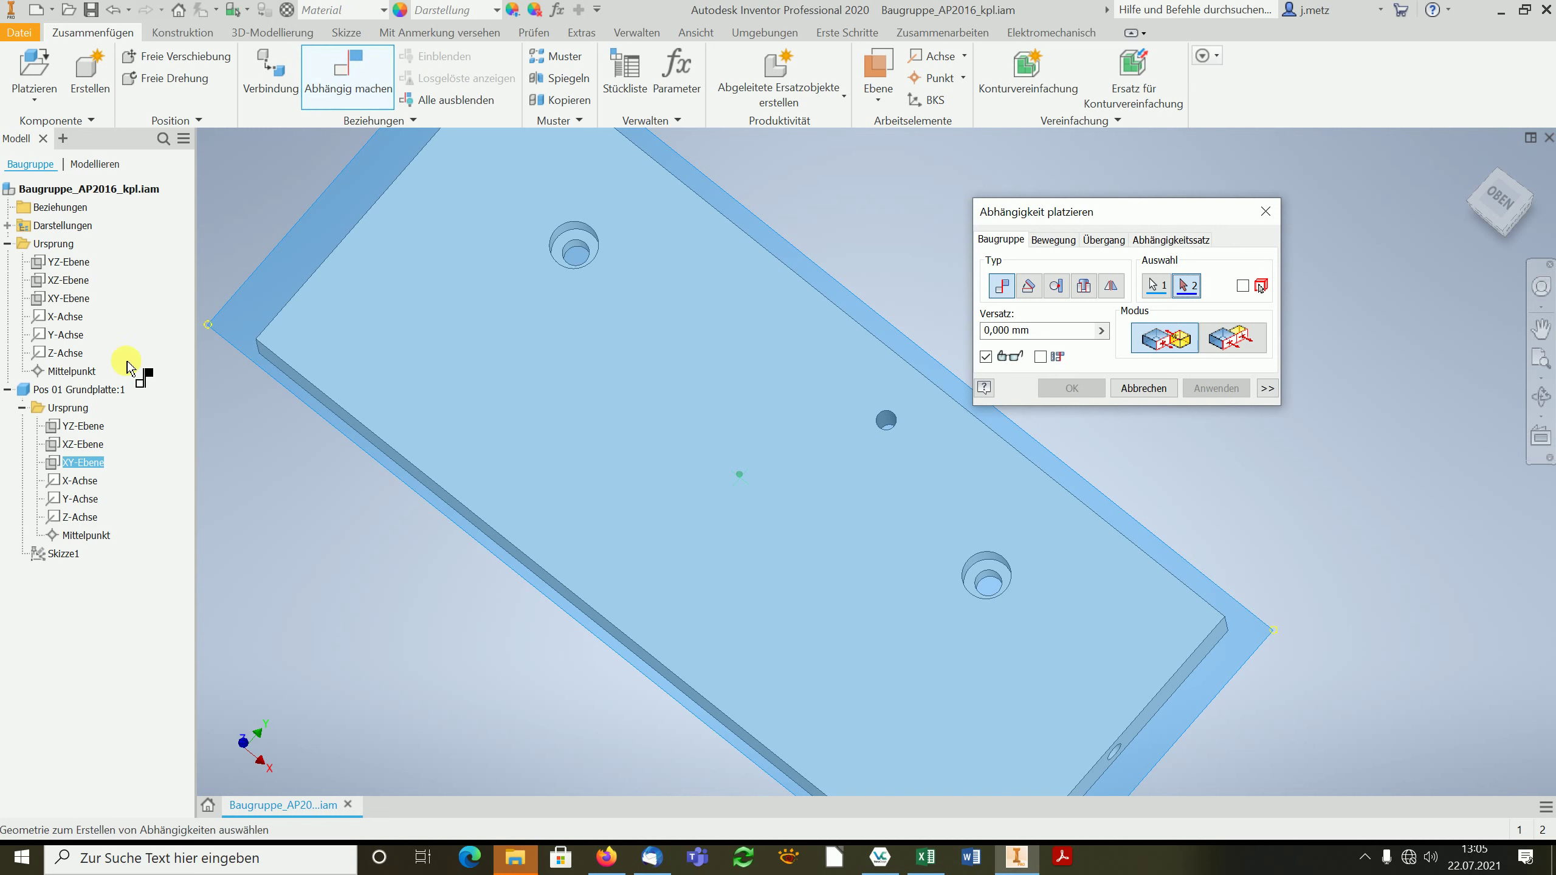
{"action": "left_click", "coordinate": [7, 389]}
{"action": "left_click", "coordinate": [8, 389]}
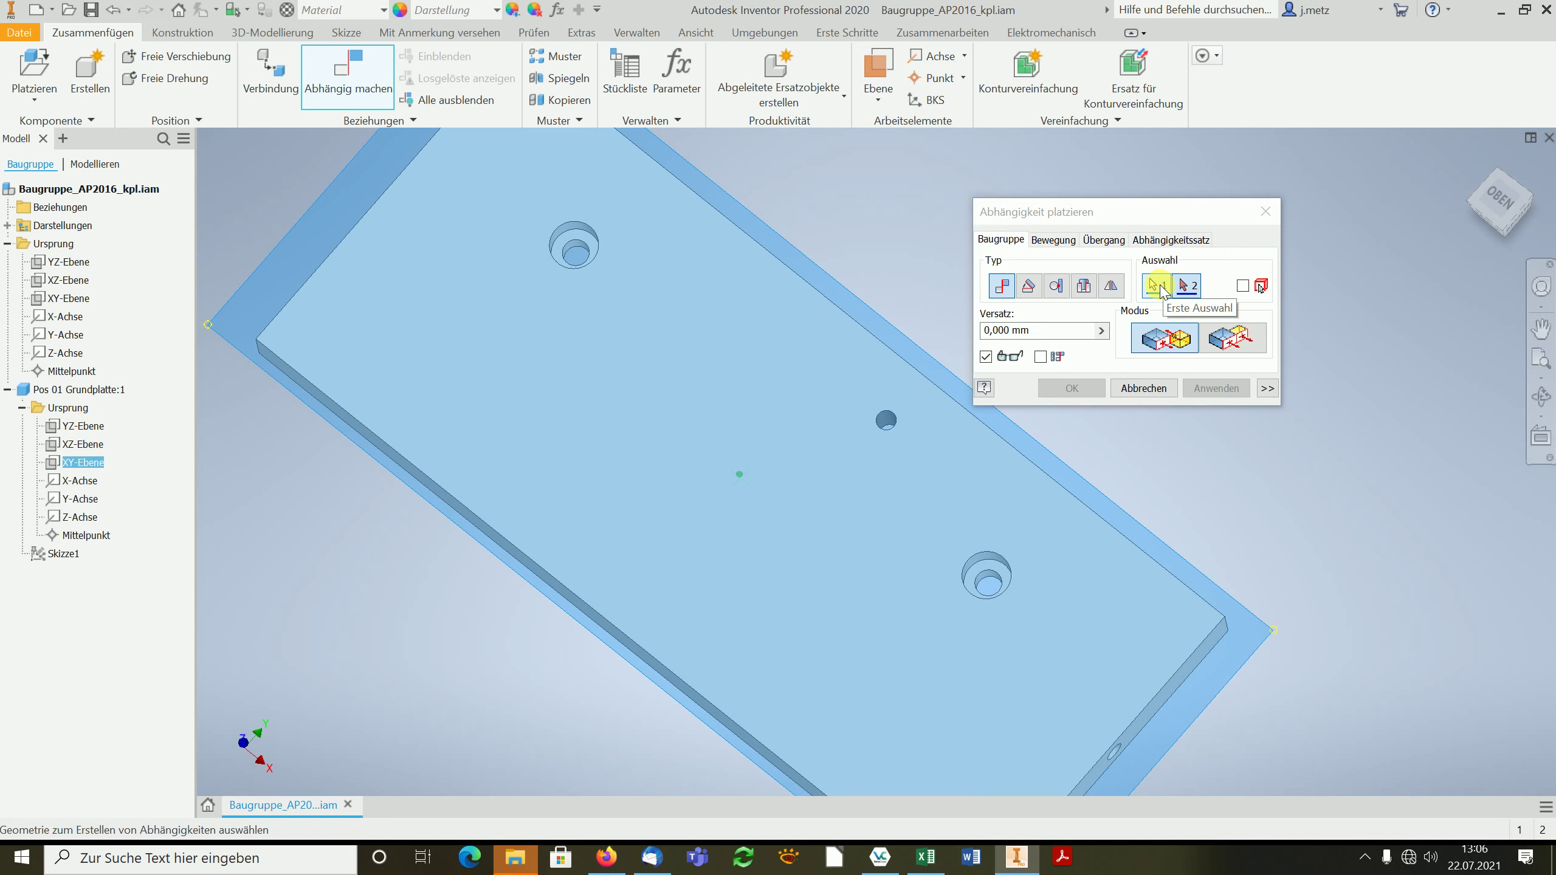
{"action": "left_click", "coordinate": [84, 467]}
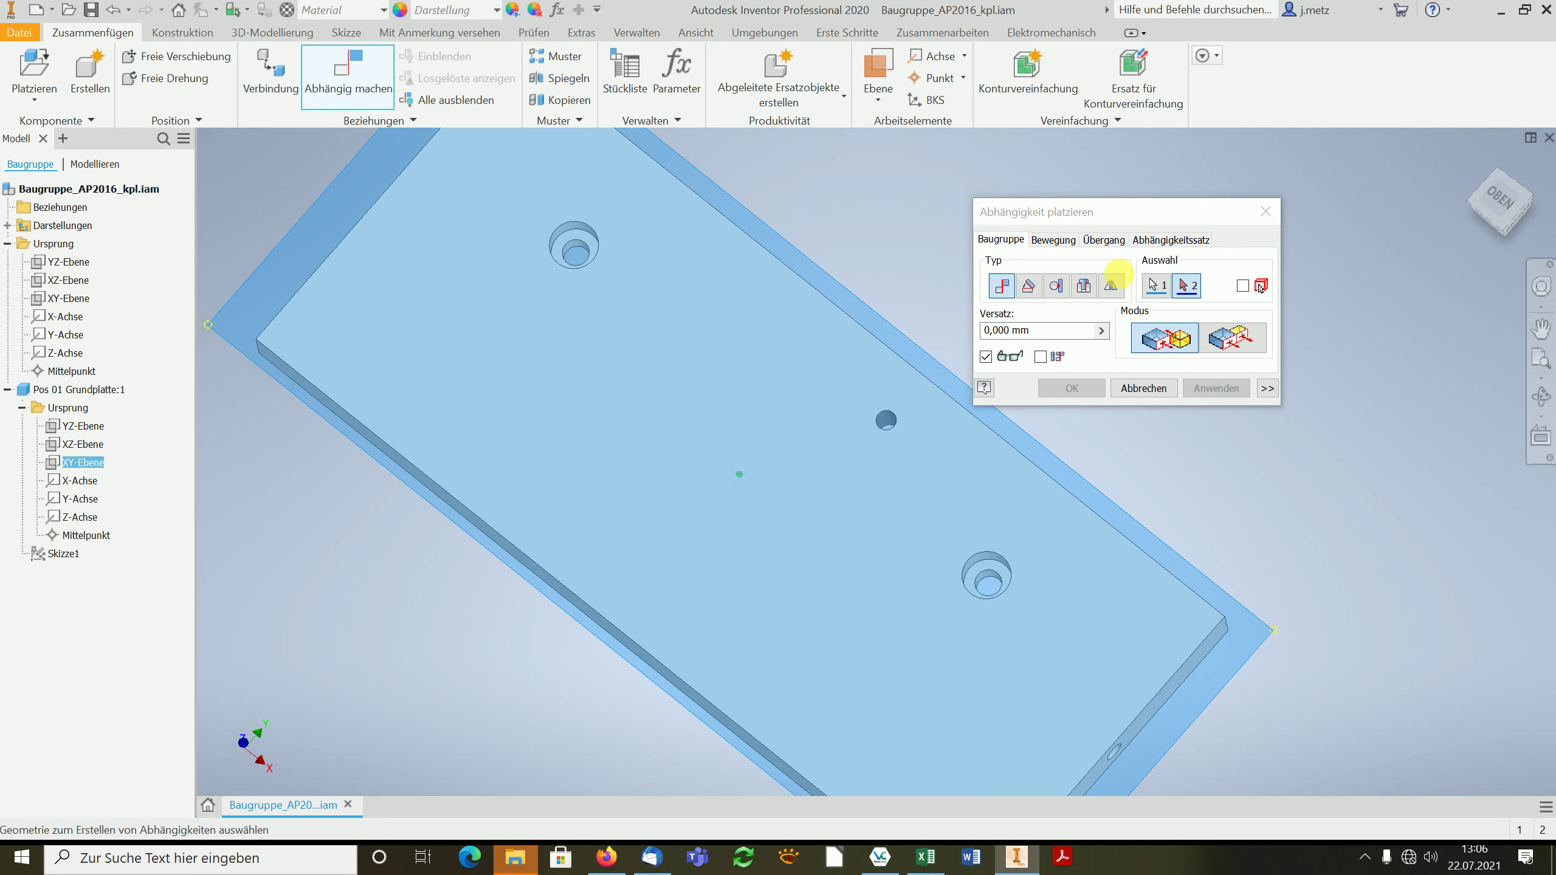
{"action": "left_click", "coordinate": [1156, 286]}
{"action": "left_click", "coordinate": [1187, 286]}
{"action": "left_click", "coordinate": [73, 428]}
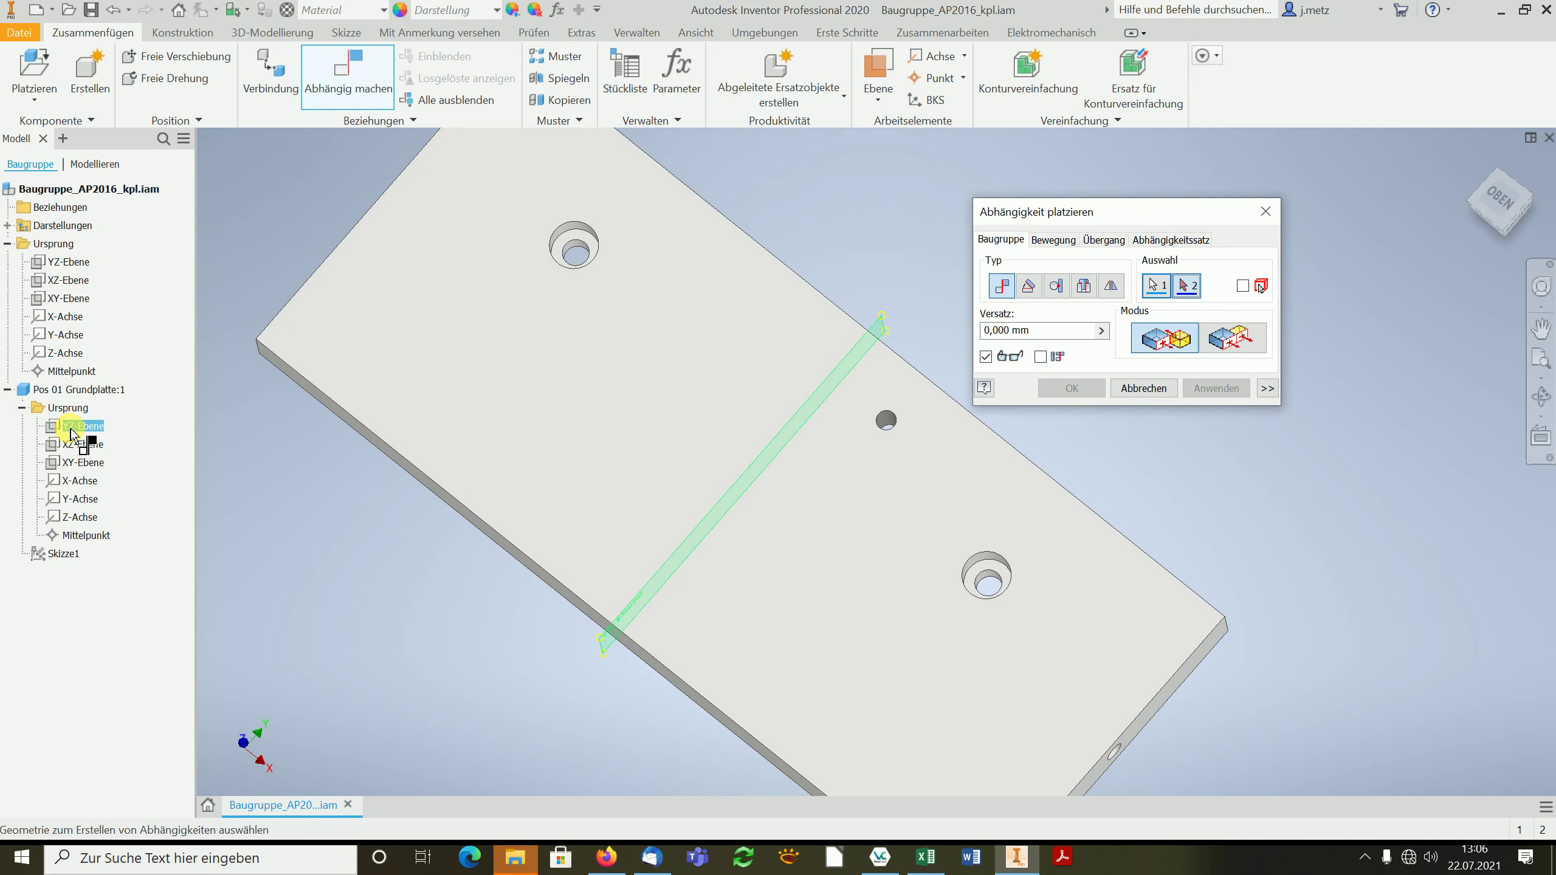
{"action": "left_click", "coordinate": [66, 264]}
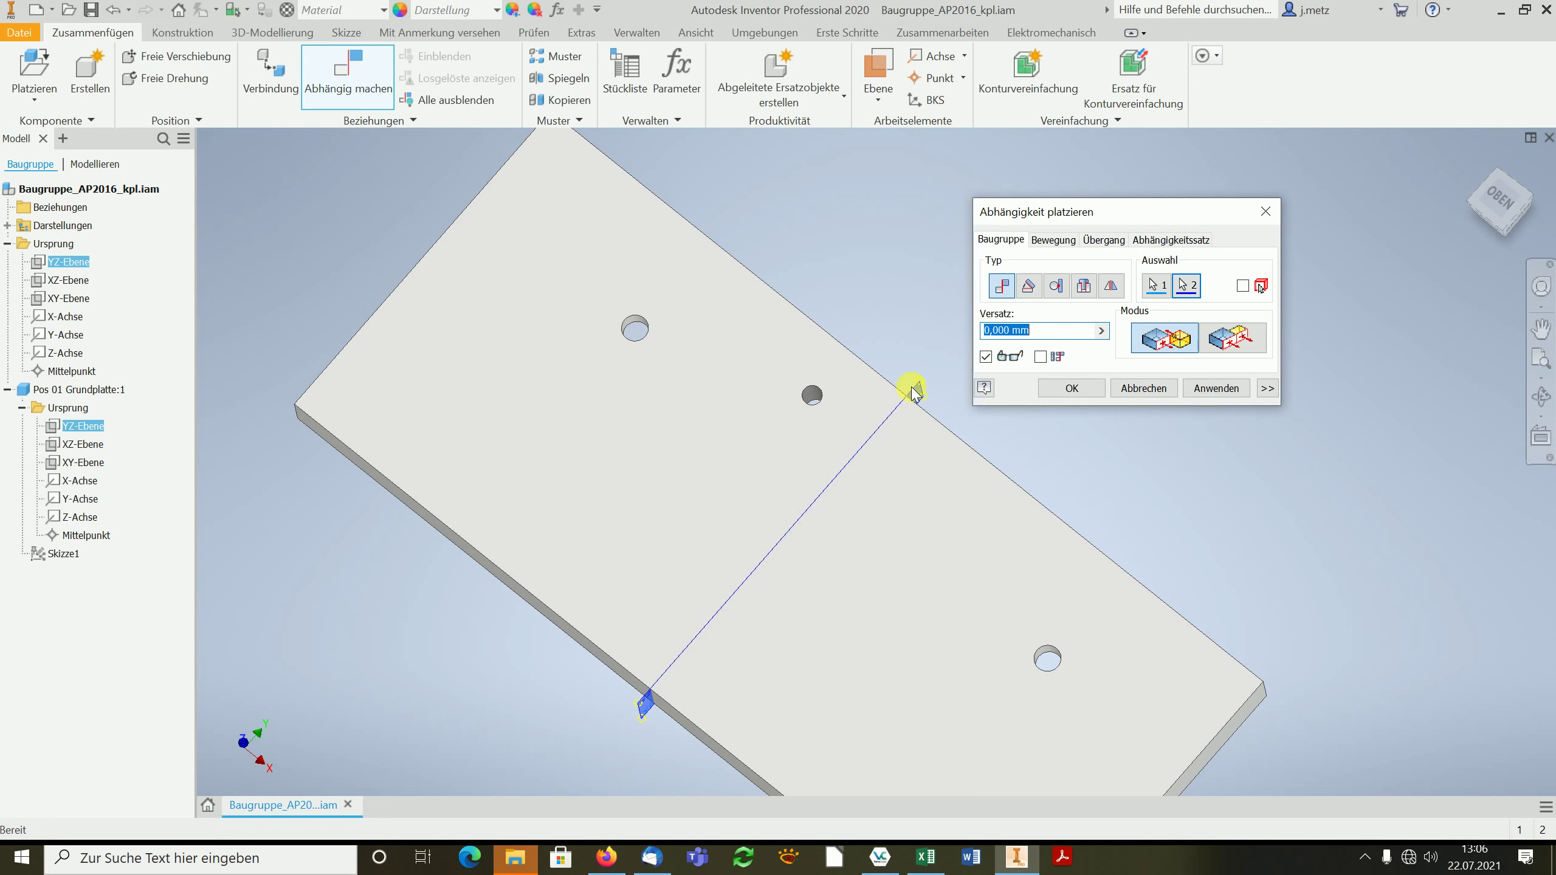
{"action": "left_click", "coordinate": [1216, 389]}
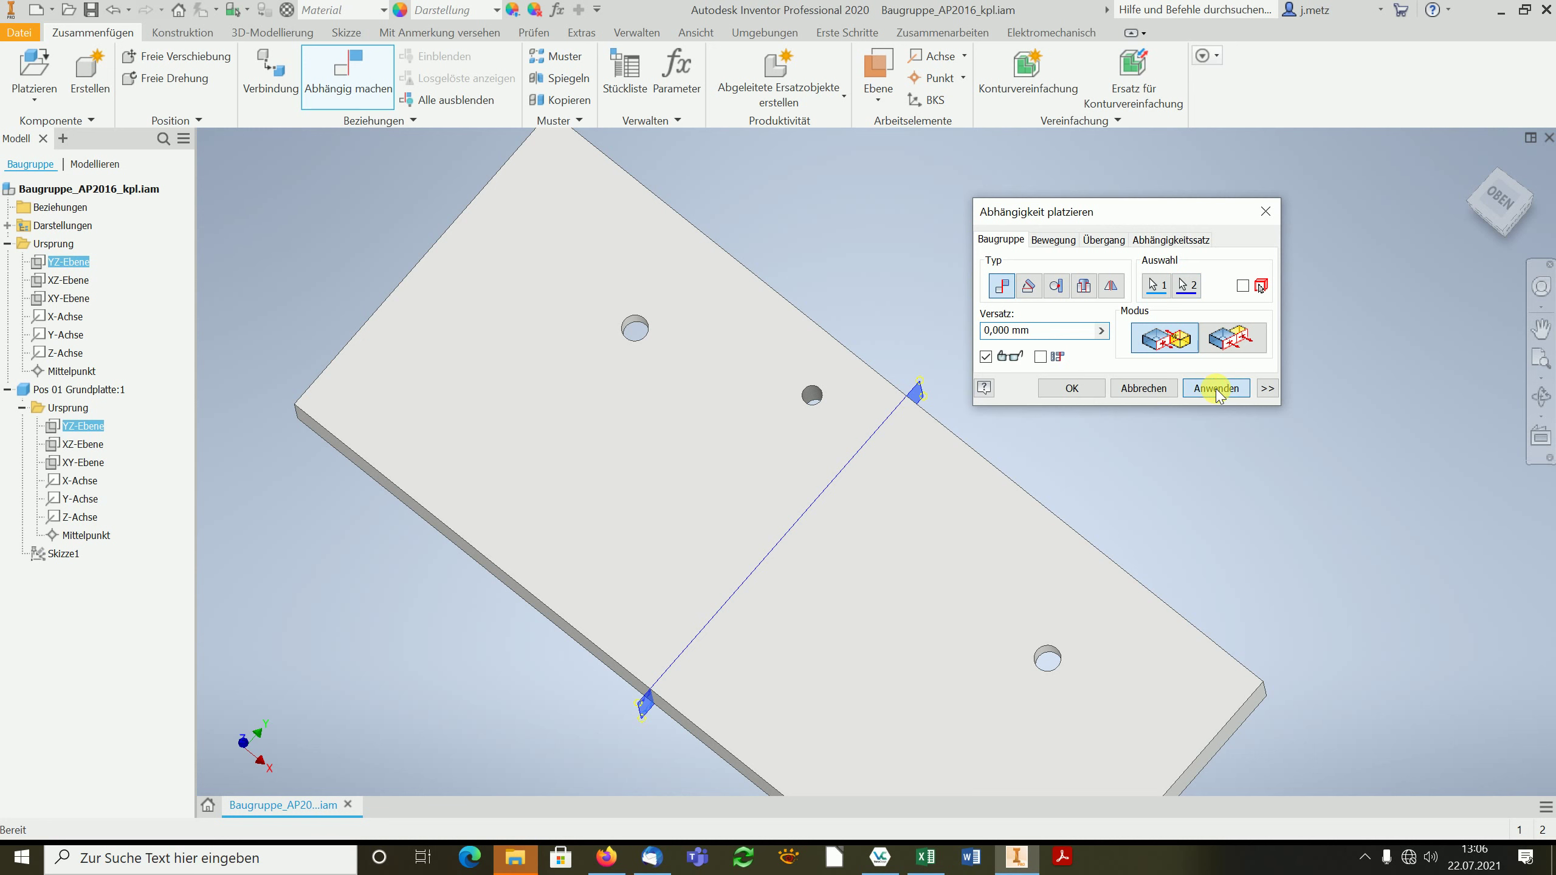
- Mate the XZ-Ebenen as Passend:2, then attempt a mate between the two XY-Ebenen
{"action": "left_click", "coordinate": [55, 443]}
{"action": "left_click", "coordinate": [64, 282]}
{"action": "left_click", "coordinate": [1216, 389]}
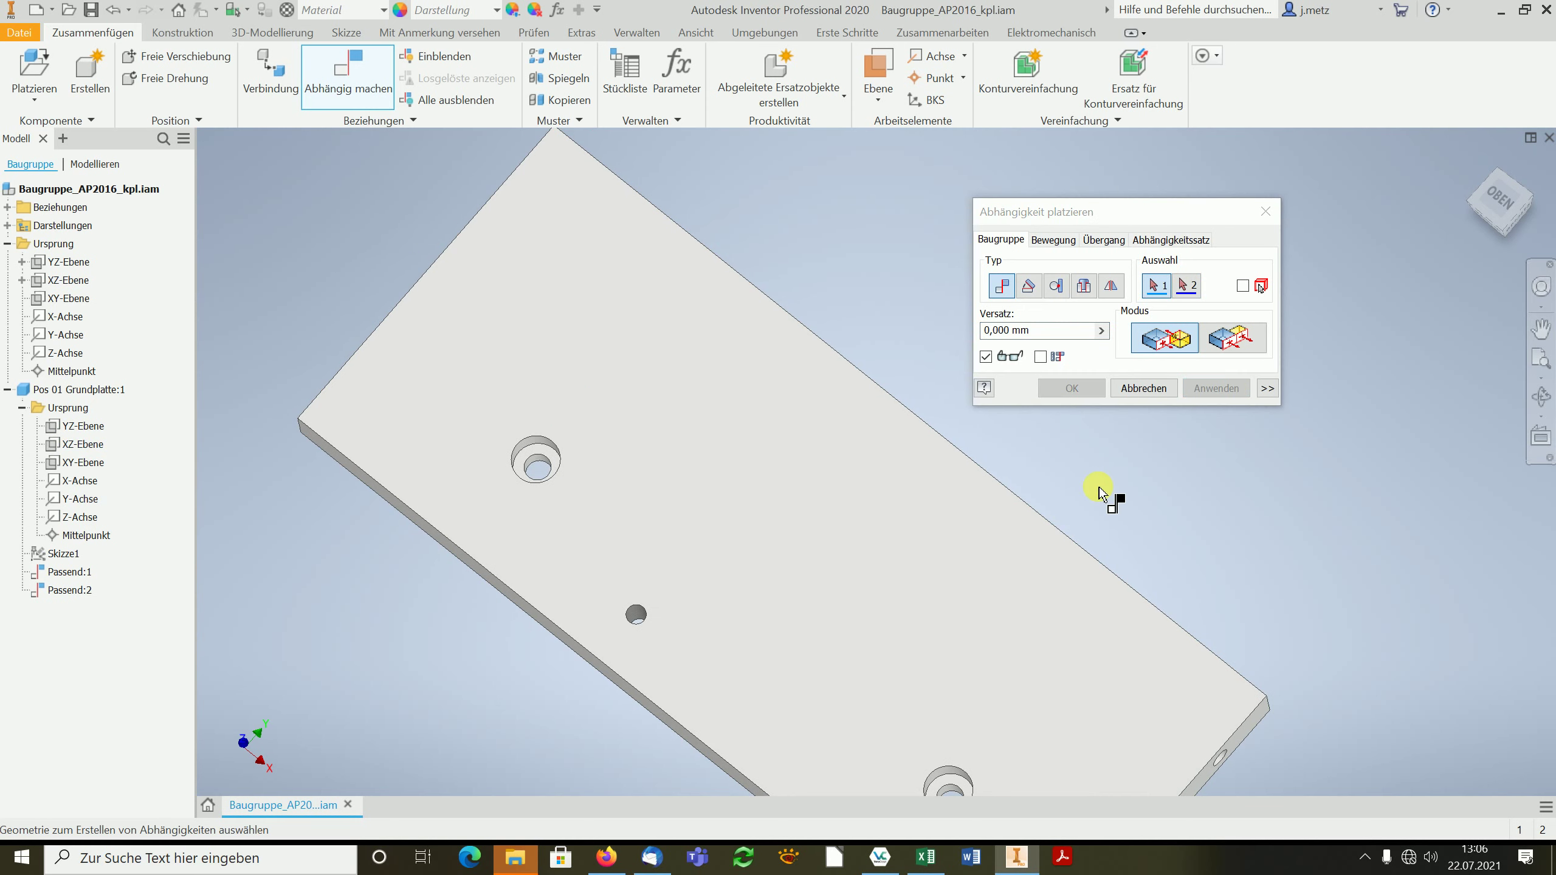
{"action": "left_click", "coordinate": [90, 301]}
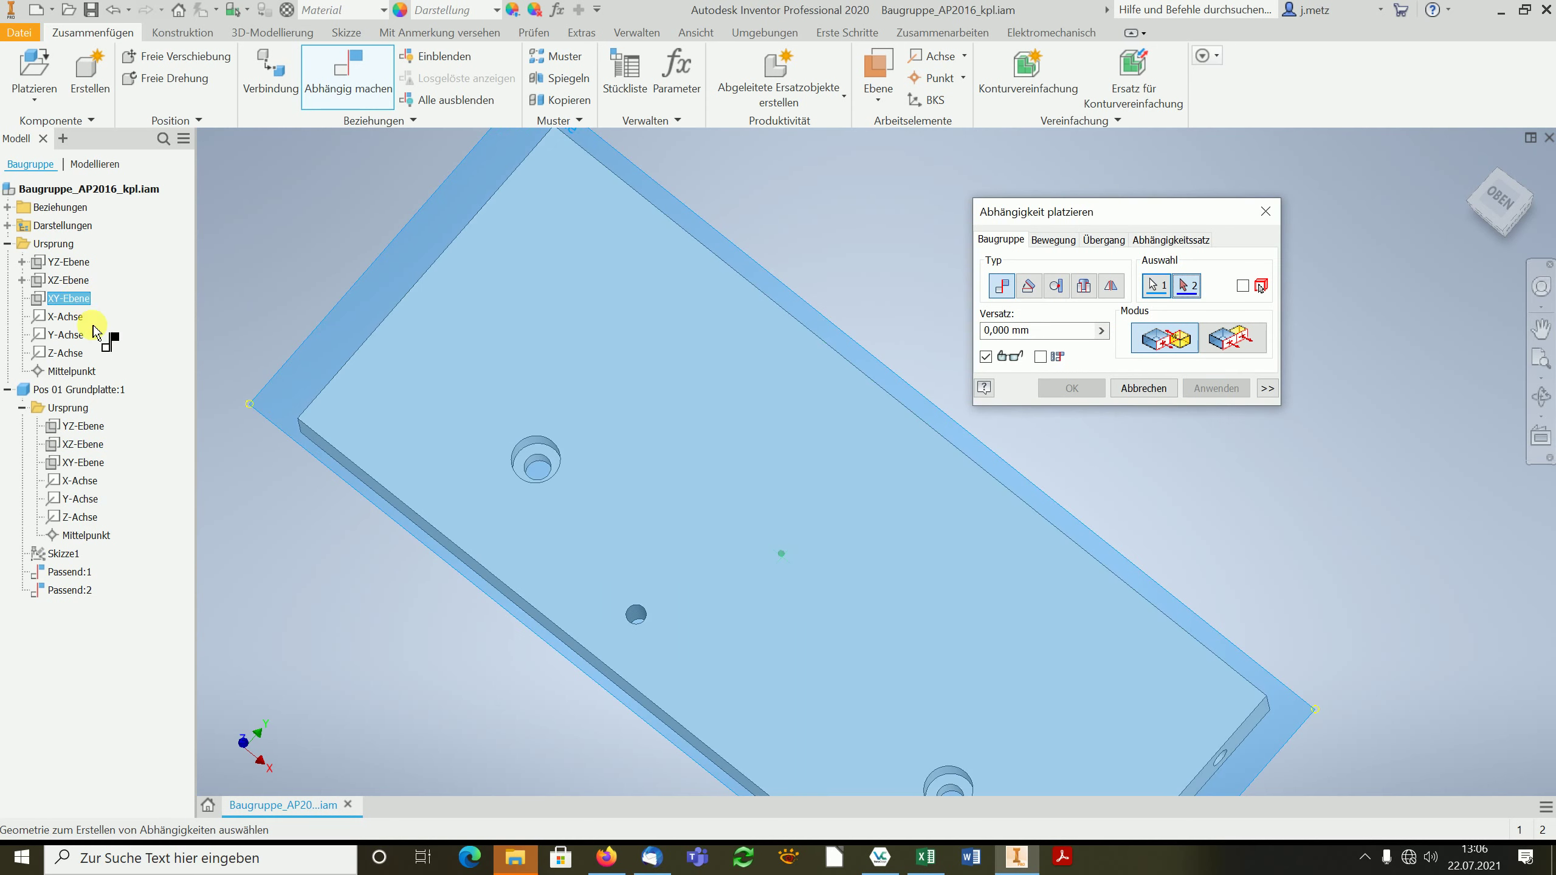
{"action": "left_click", "coordinate": [86, 473]}
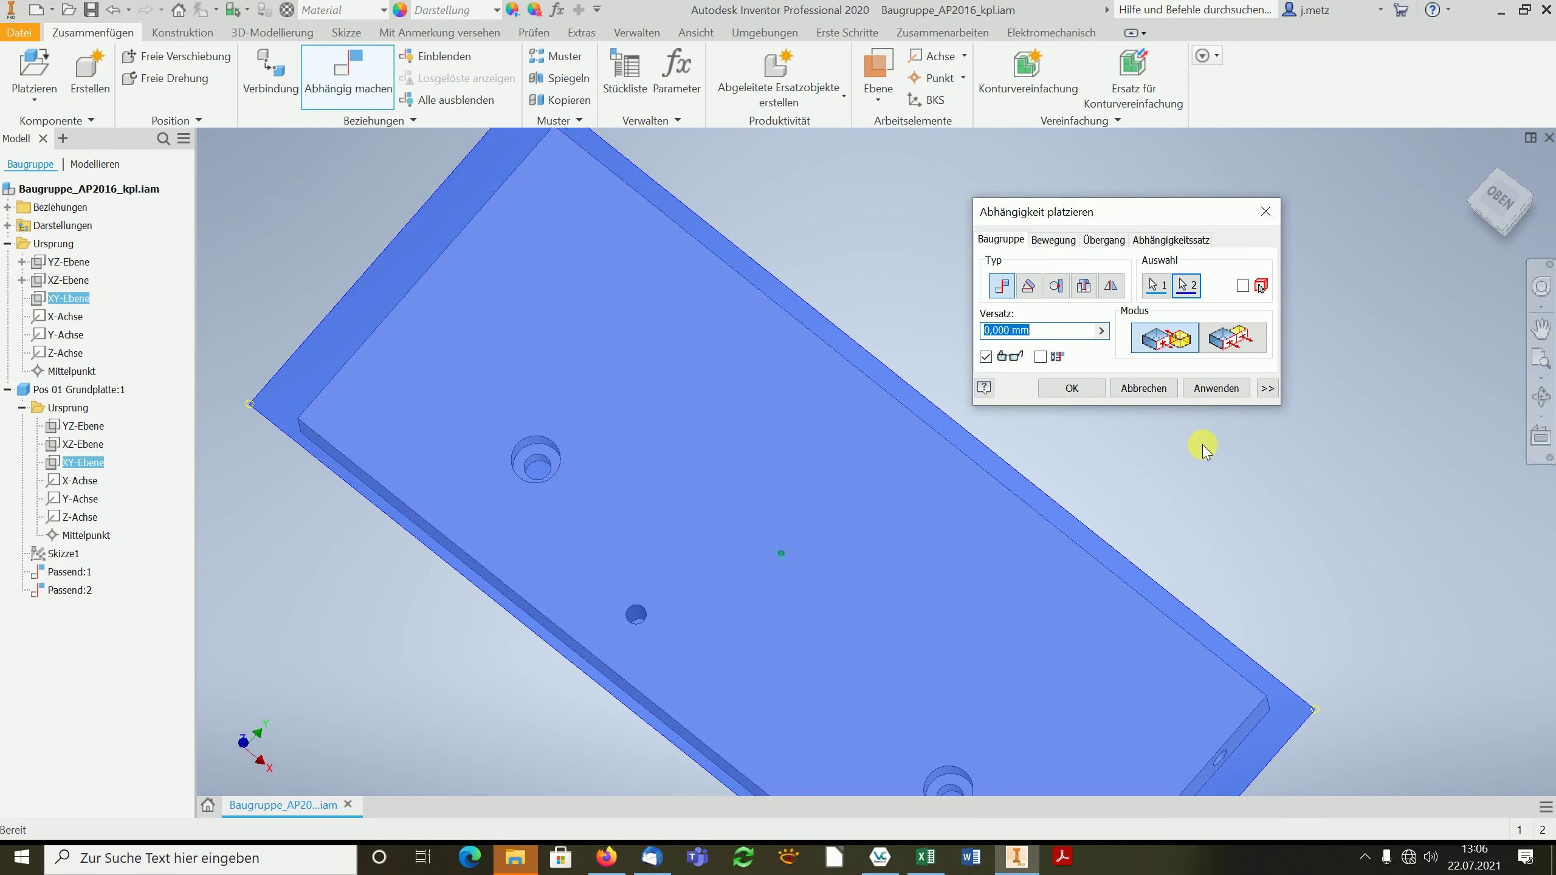
{"action": "left_click", "coordinate": [1221, 389]}
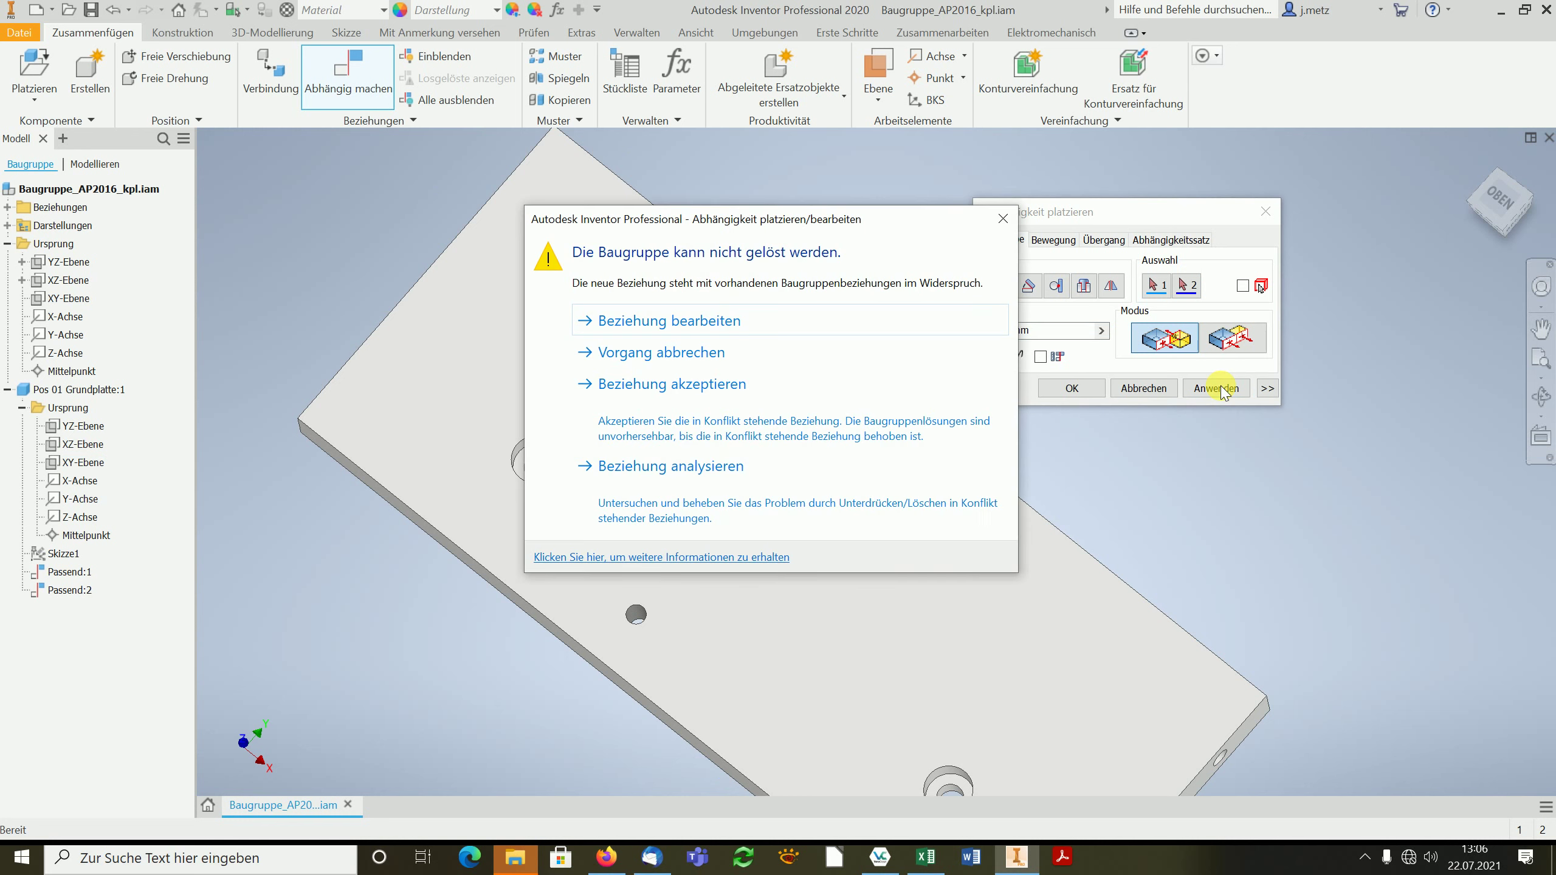
- Switch the conflicting XY-Ebene constraint to Fluchtend and apply it as Fluchtend:1
{"action": "left_click", "coordinate": [708, 321]}
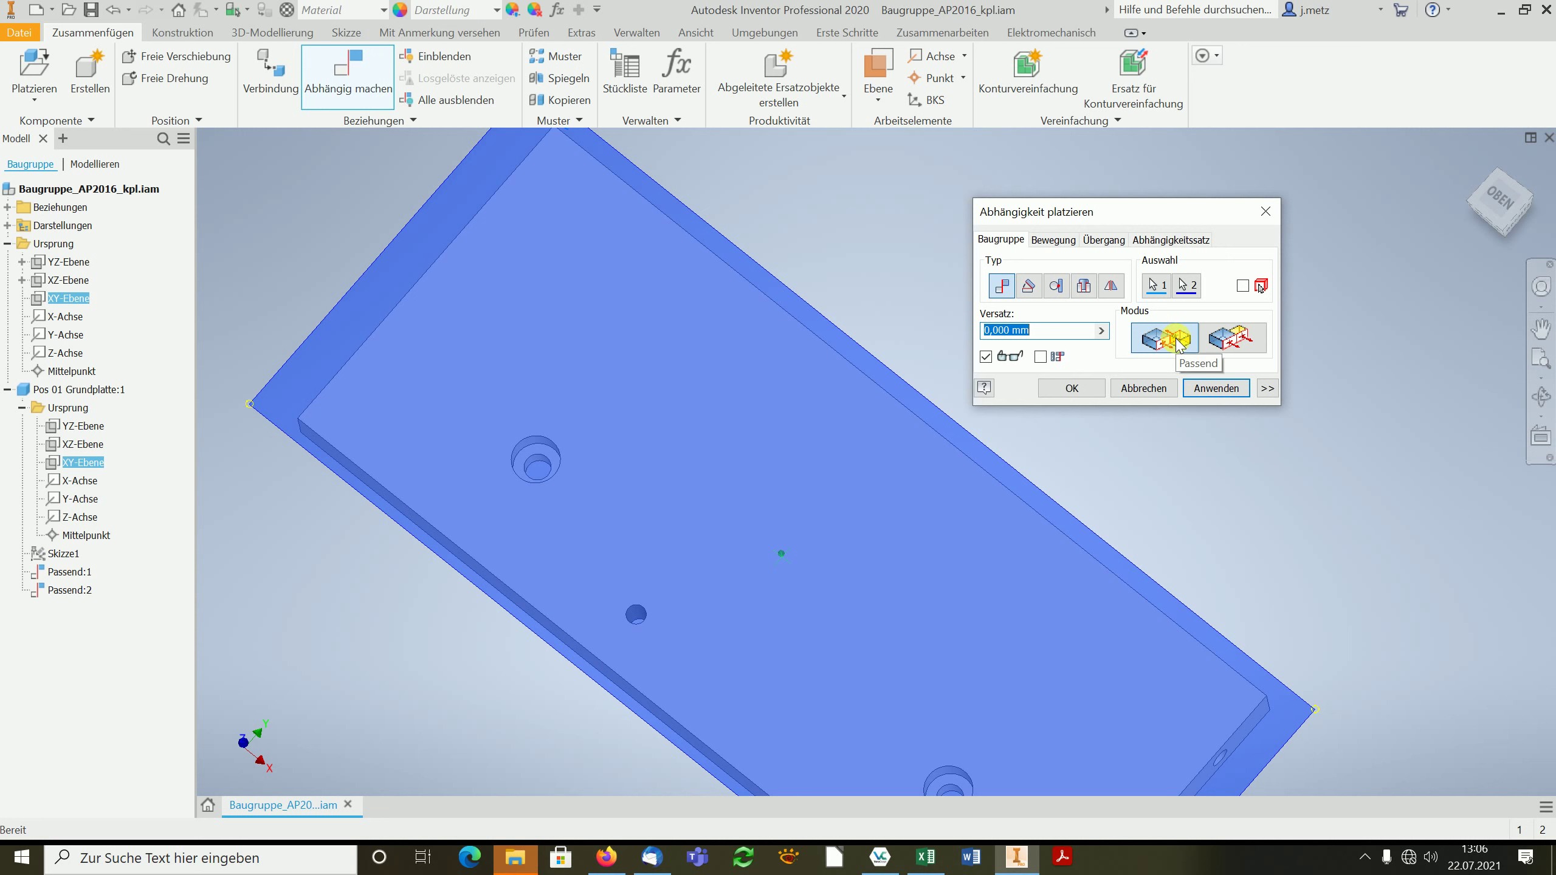
{"action": "left_click", "coordinate": [1250, 343]}
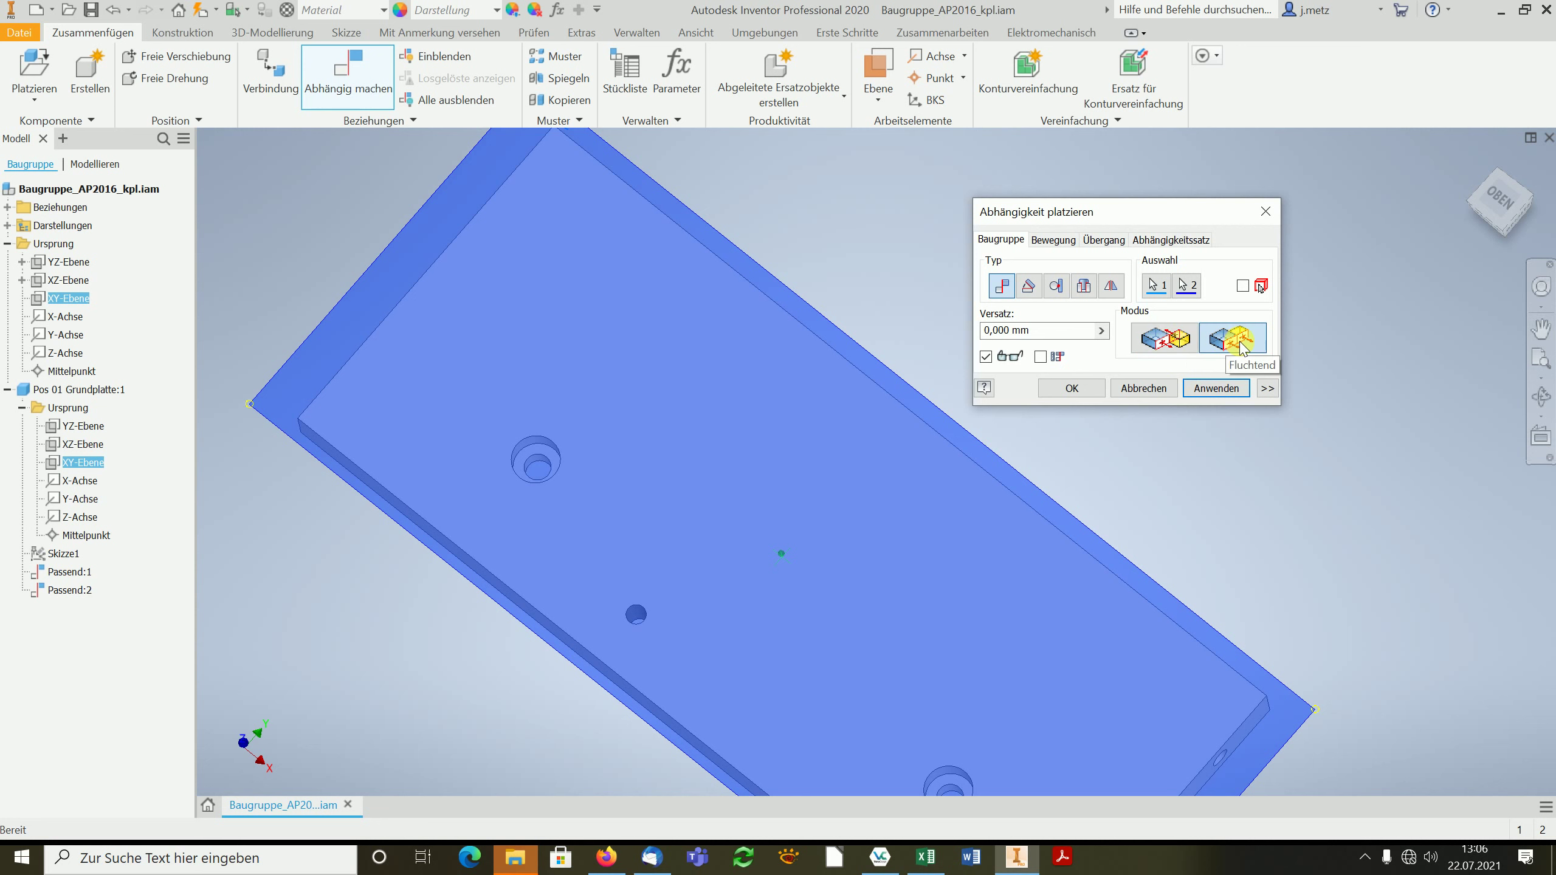
{"action": "left_click", "coordinate": [1217, 388]}
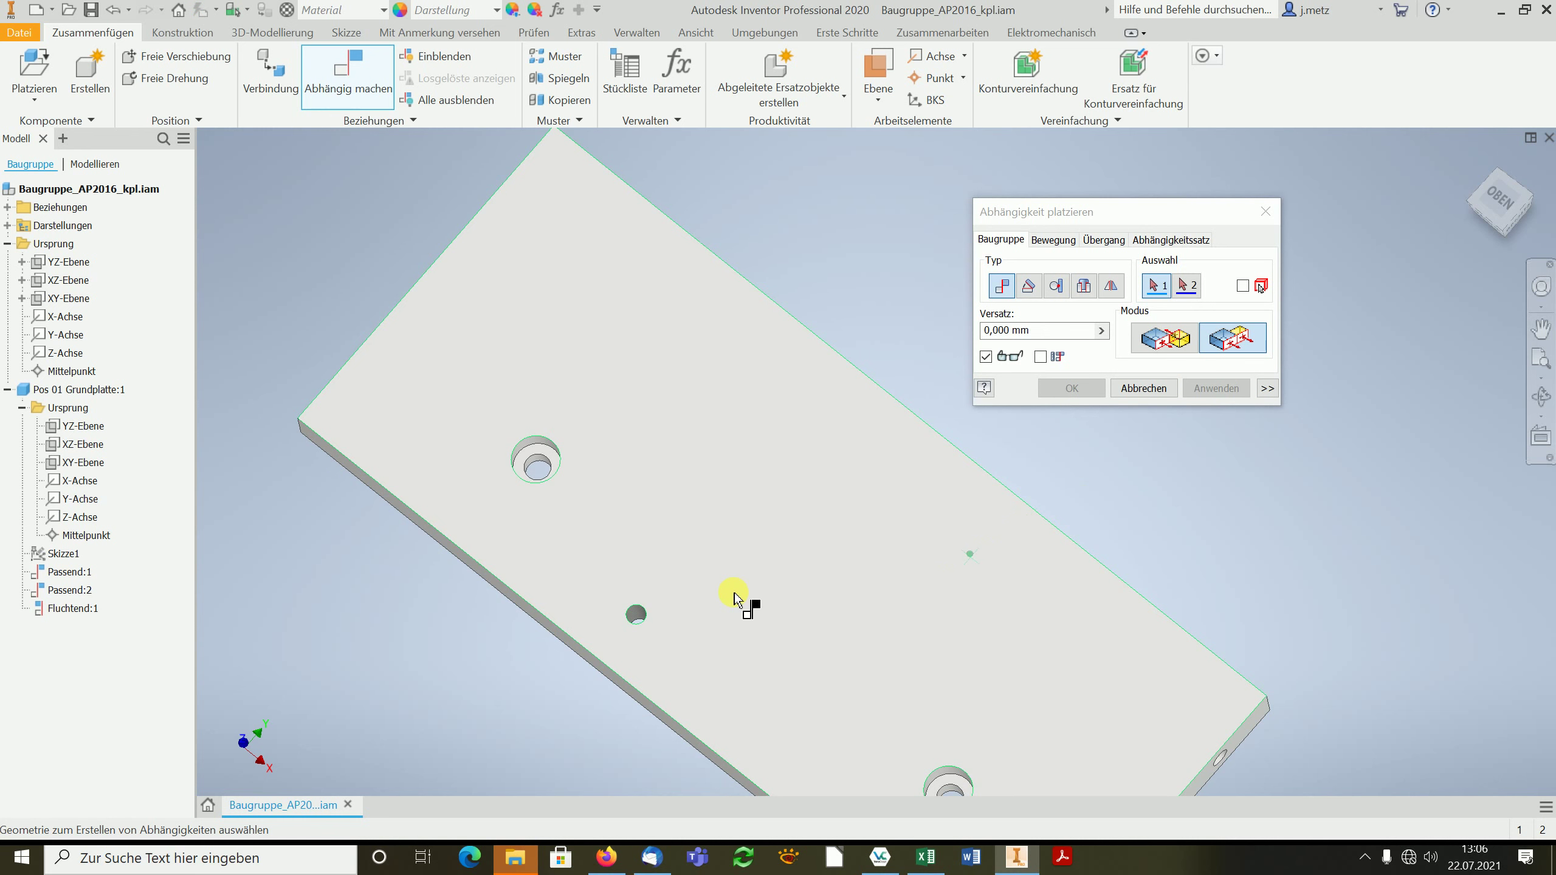
{"action": "left_click", "coordinate": [1265, 212]}
- Free-orbit the plate to look at it from below
{"action": "key", "text": "F4"}
{"action": "mouse_move", "coordinate": [879, 593]}
{"action": "left_mouse_down"}
{"action": "mouse_move", "coordinate": [743, 671]}
{"action": "mouse_move", "coordinate": [766, 555]}
{"action": "mouse_move", "coordinate": [823, 510]}
{"action": "left_mouse_up"}
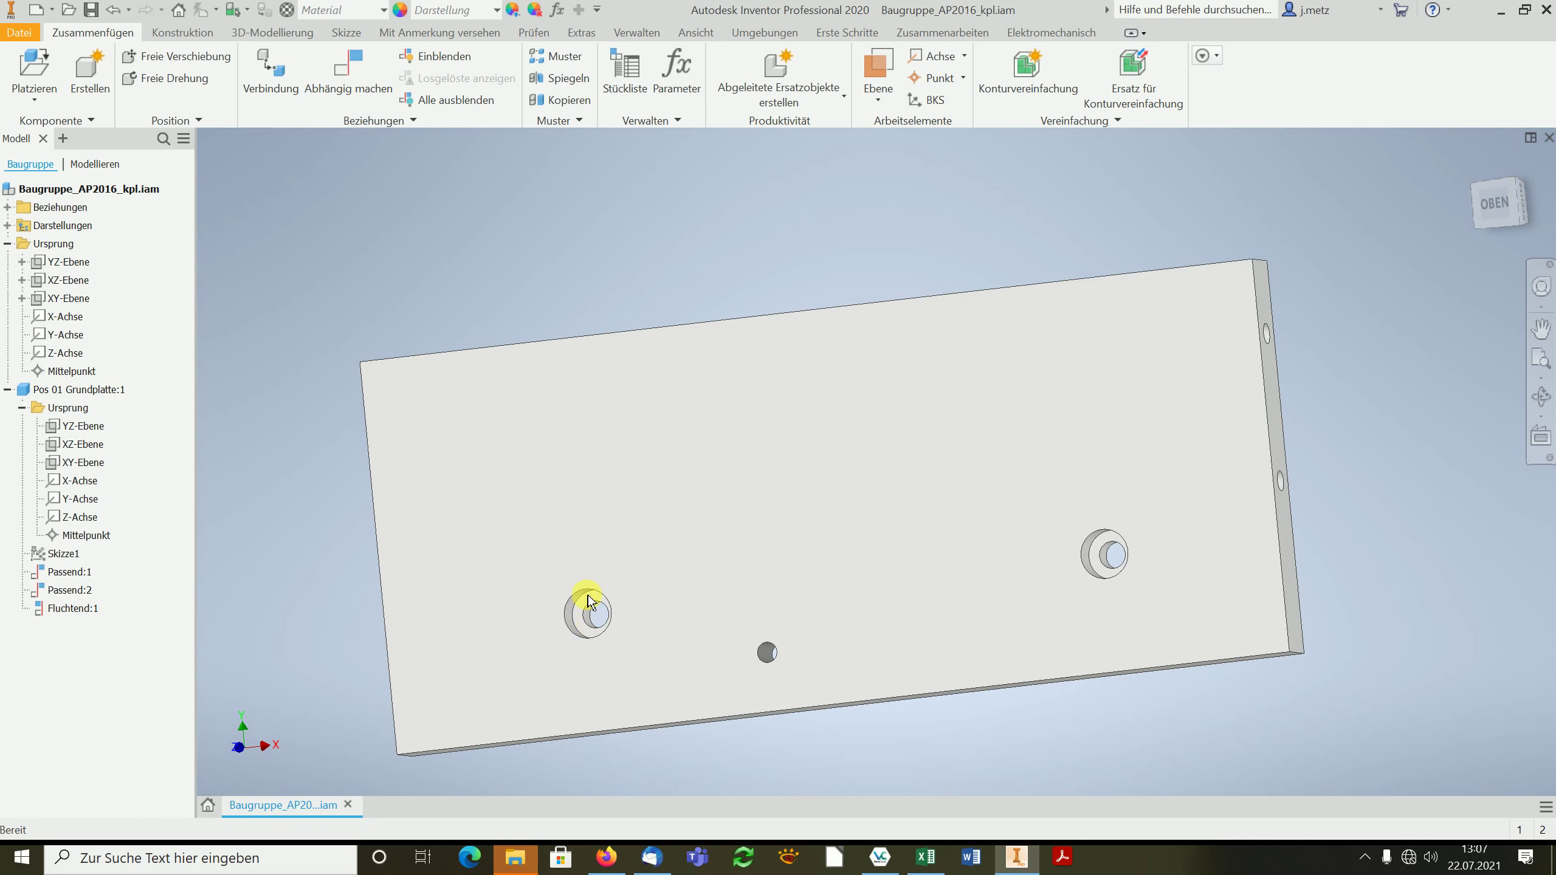
{"action": "key", "text": "F4"}
{"action": "mouse_move", "coordinate": [870, 494]}
{"action": "left_mouse_down"}
{"action": "mouse_move", "coordinate": [802, 650]}
{"action": "mouse_move", "coordinate": [809, 556]}
{"action": "mouse_move", "coordinate": [834, 556]}
{"action": "mouse_move", "coordinate": [782, 598]}
{"action": "mouse_move", "coordinate": [799, 625]}
{"action": "mouse_move", "coordinate": [784, 618]}
{"action": "mouse_move", "coordinate": [729, 665]}
{"action": "left_mouse_up"}
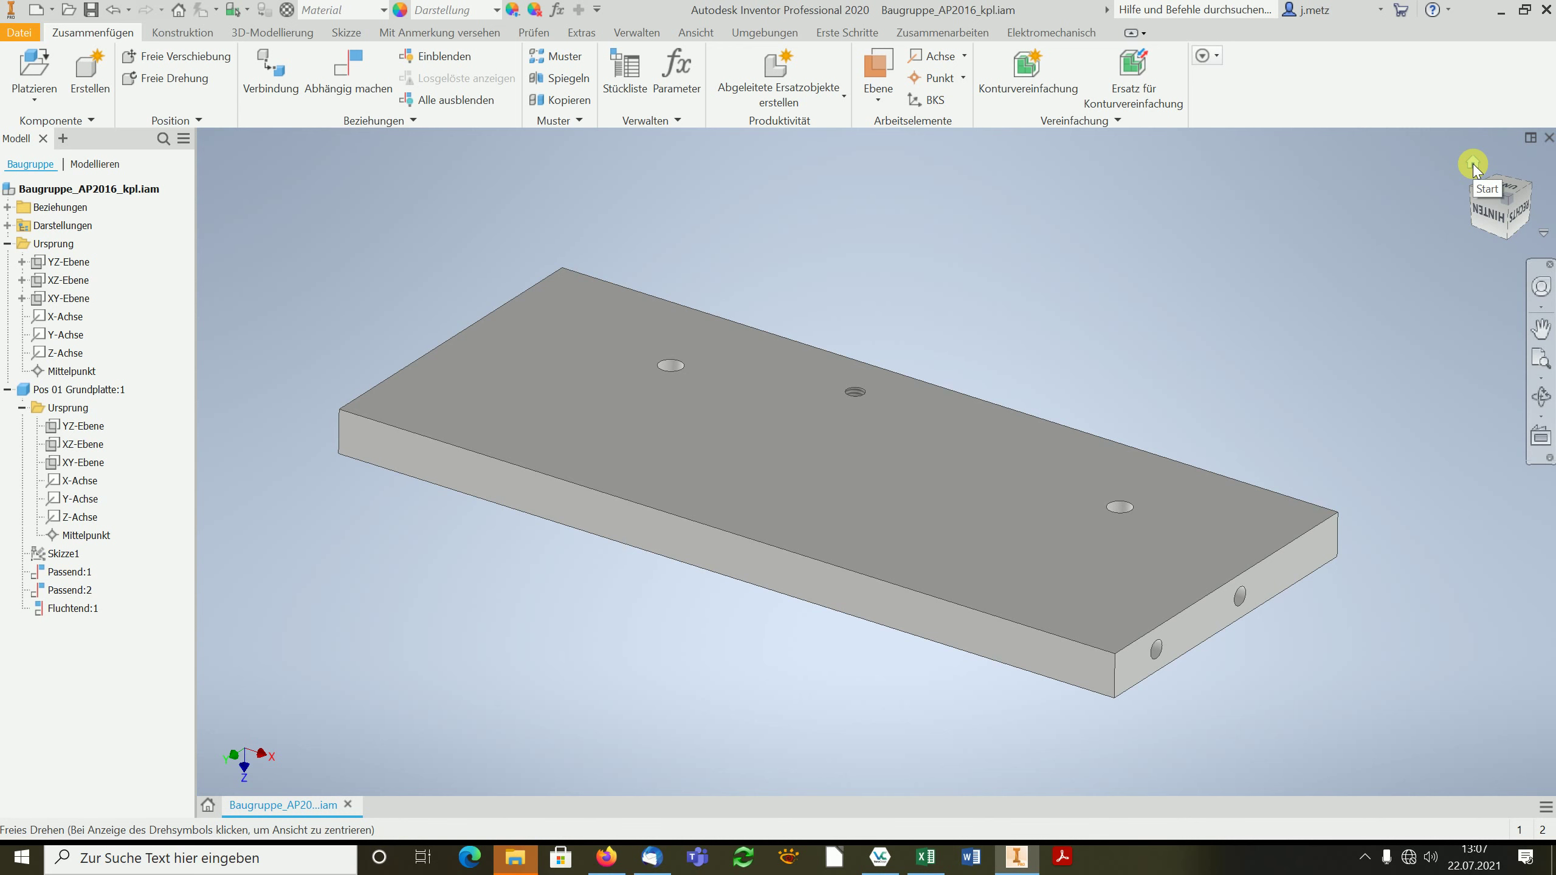
{"action": "left_click", "coordinate": [980, 462]}
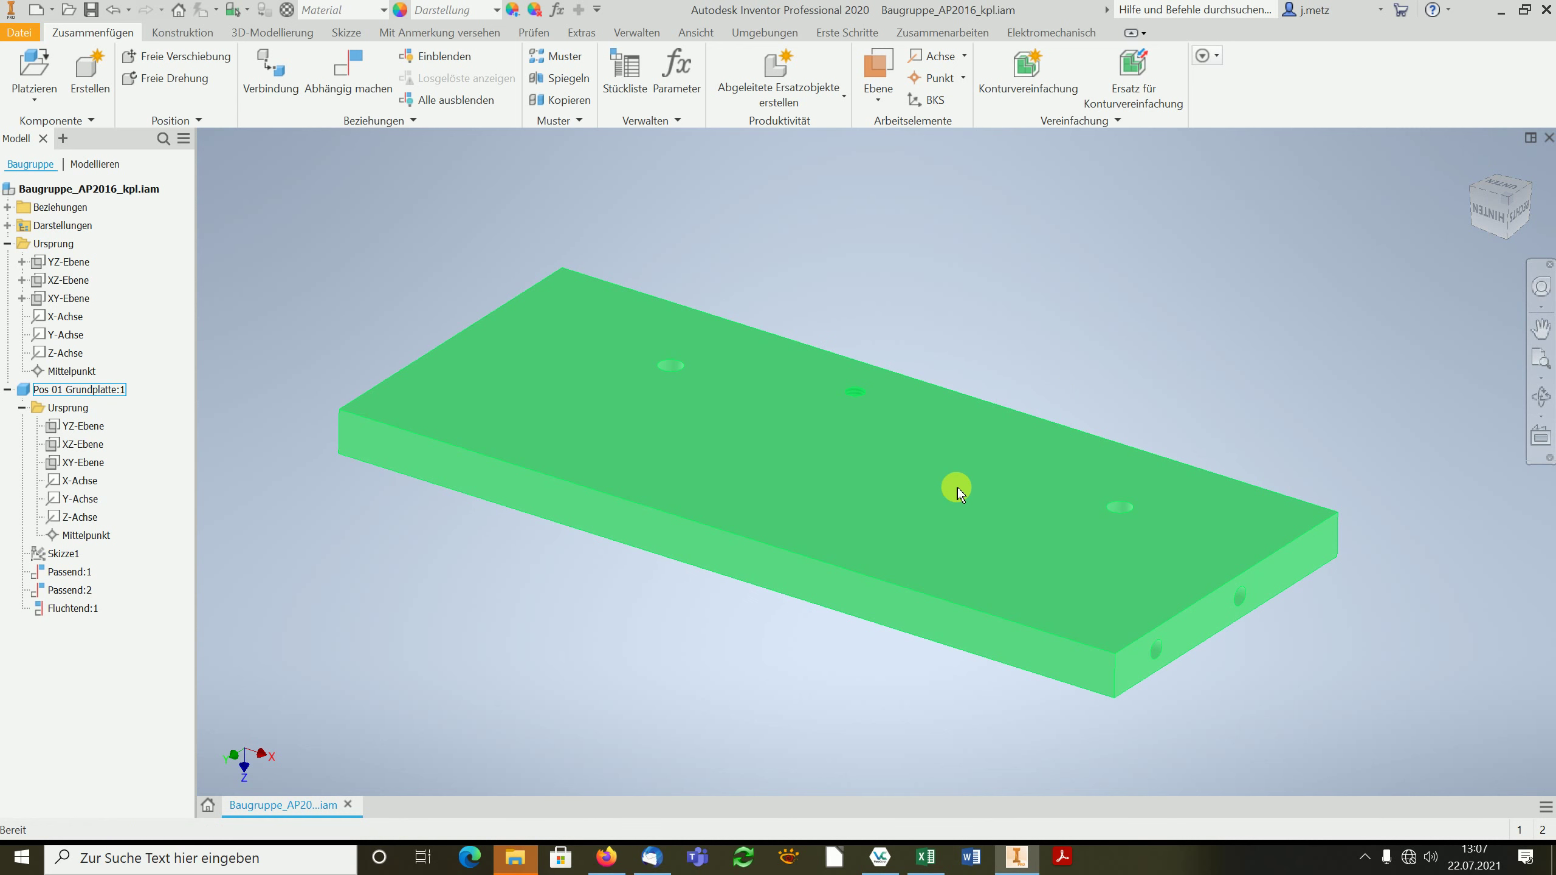
{"action": "left_click", "coordinate": [1372, 233]}
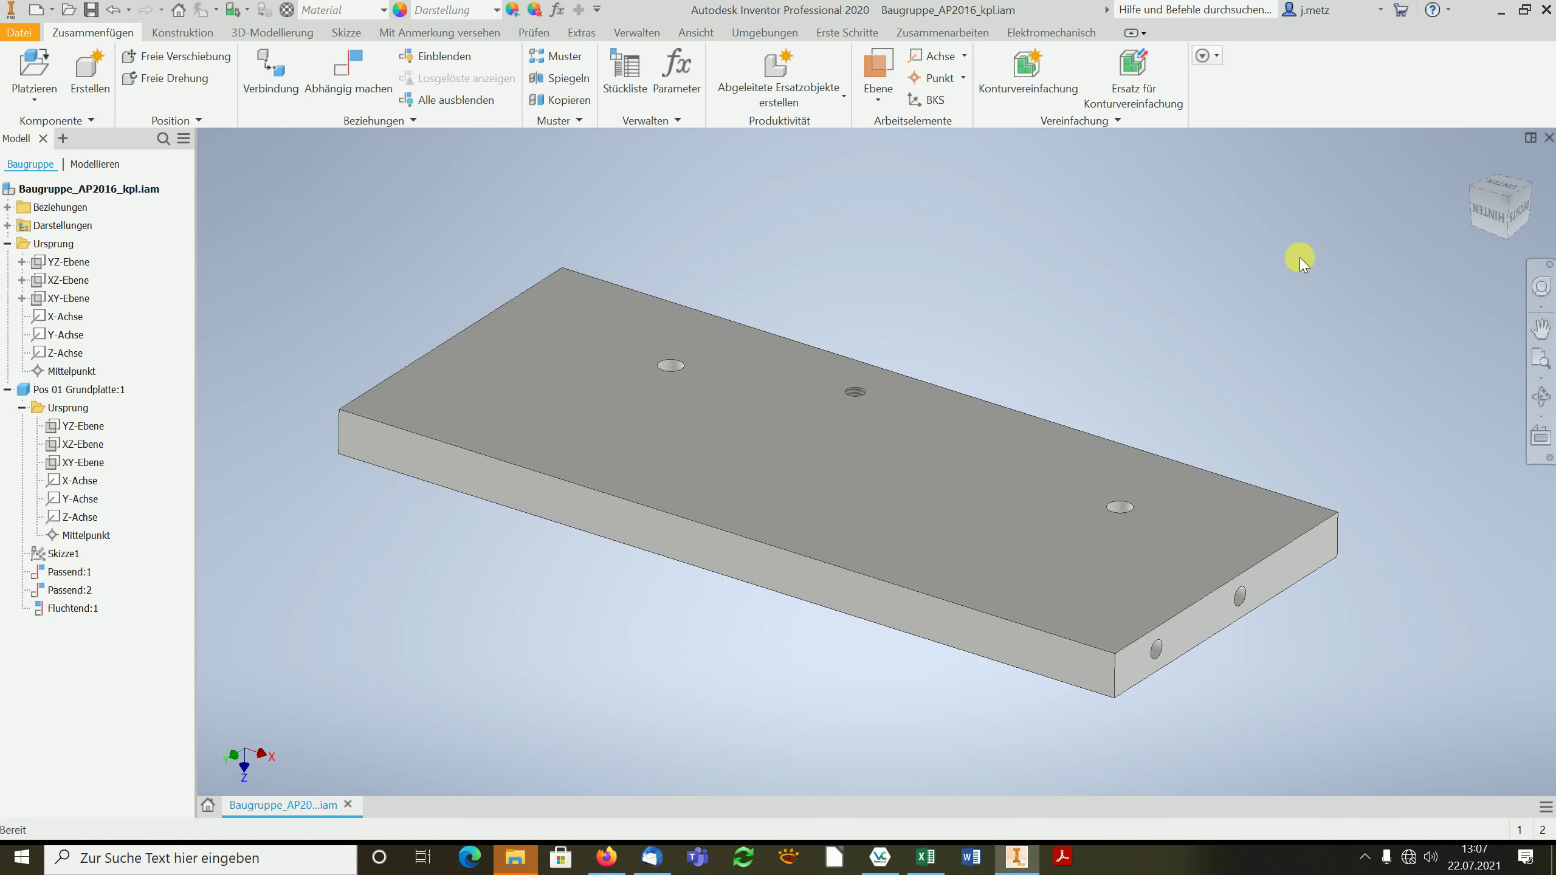
- Return to the Home view, then view the plate's underside face-on via the ViewCube
{"action": "left_click", "coordinate": [1474, 160]}
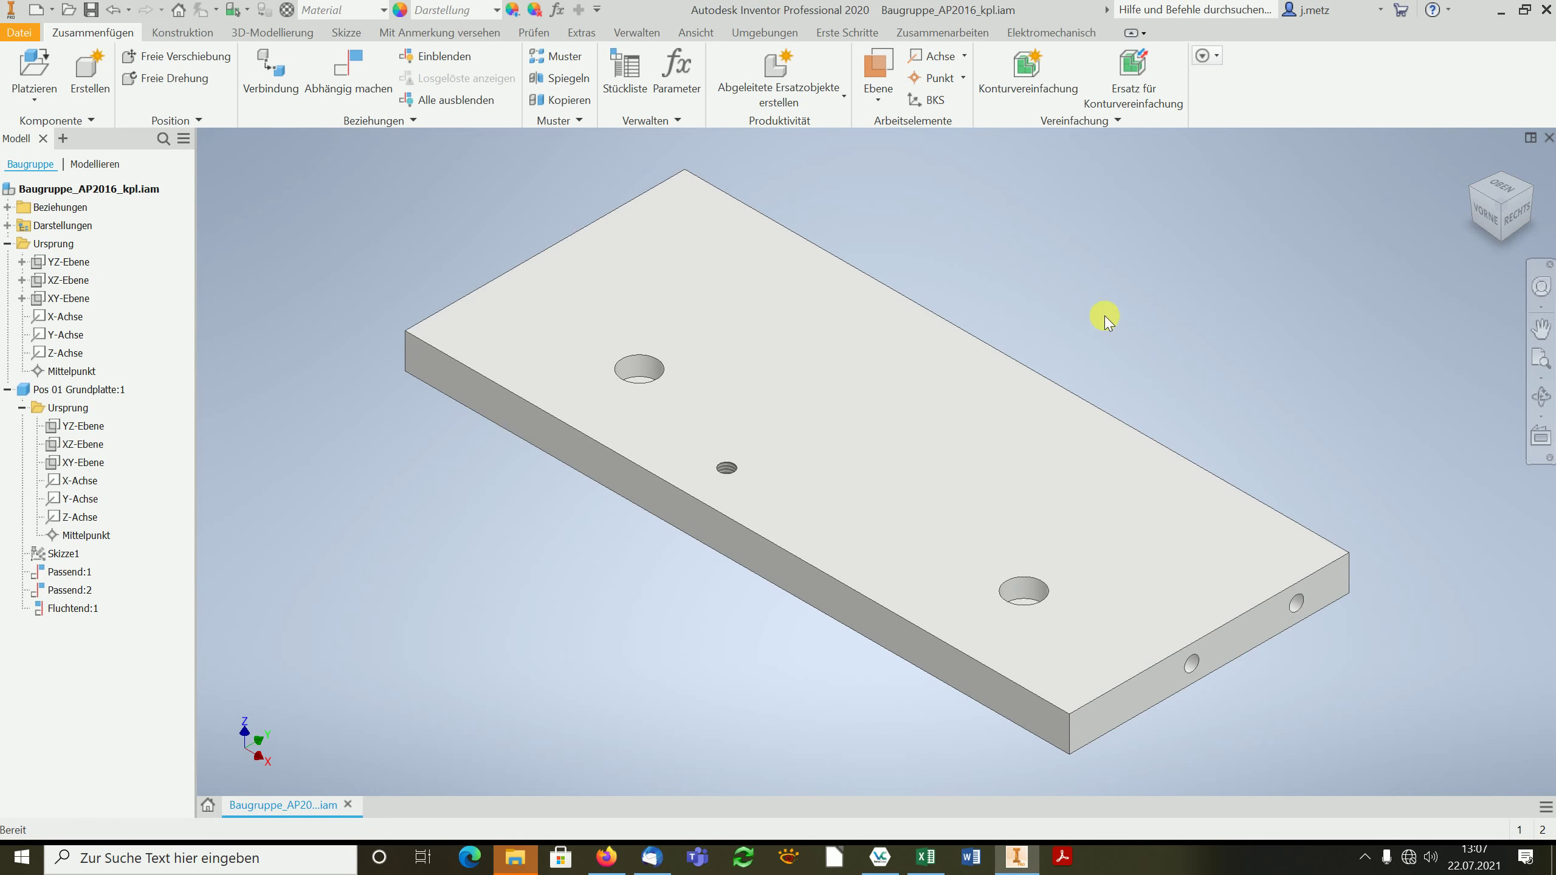
{"action": "mouse_move", "coordinate": [1095, 347]}
{"action": "middle_mouse_down", "text": "shift"}
{"action": "mouse_move", "coordinate": [971, 473]}
{"action": "mouse_move", "coordinate": [837, 483]}
{"action": "mouse_move", "coordinate": [921, 476]}
{"action": "middle_mouse_up", "text": "shift"}
{"action": "left_click", "coordinate": [889, 448]}
{"action": "left_click_drag", "start_coordinate": [1472, 256], "coordinate": [1510, 203]}
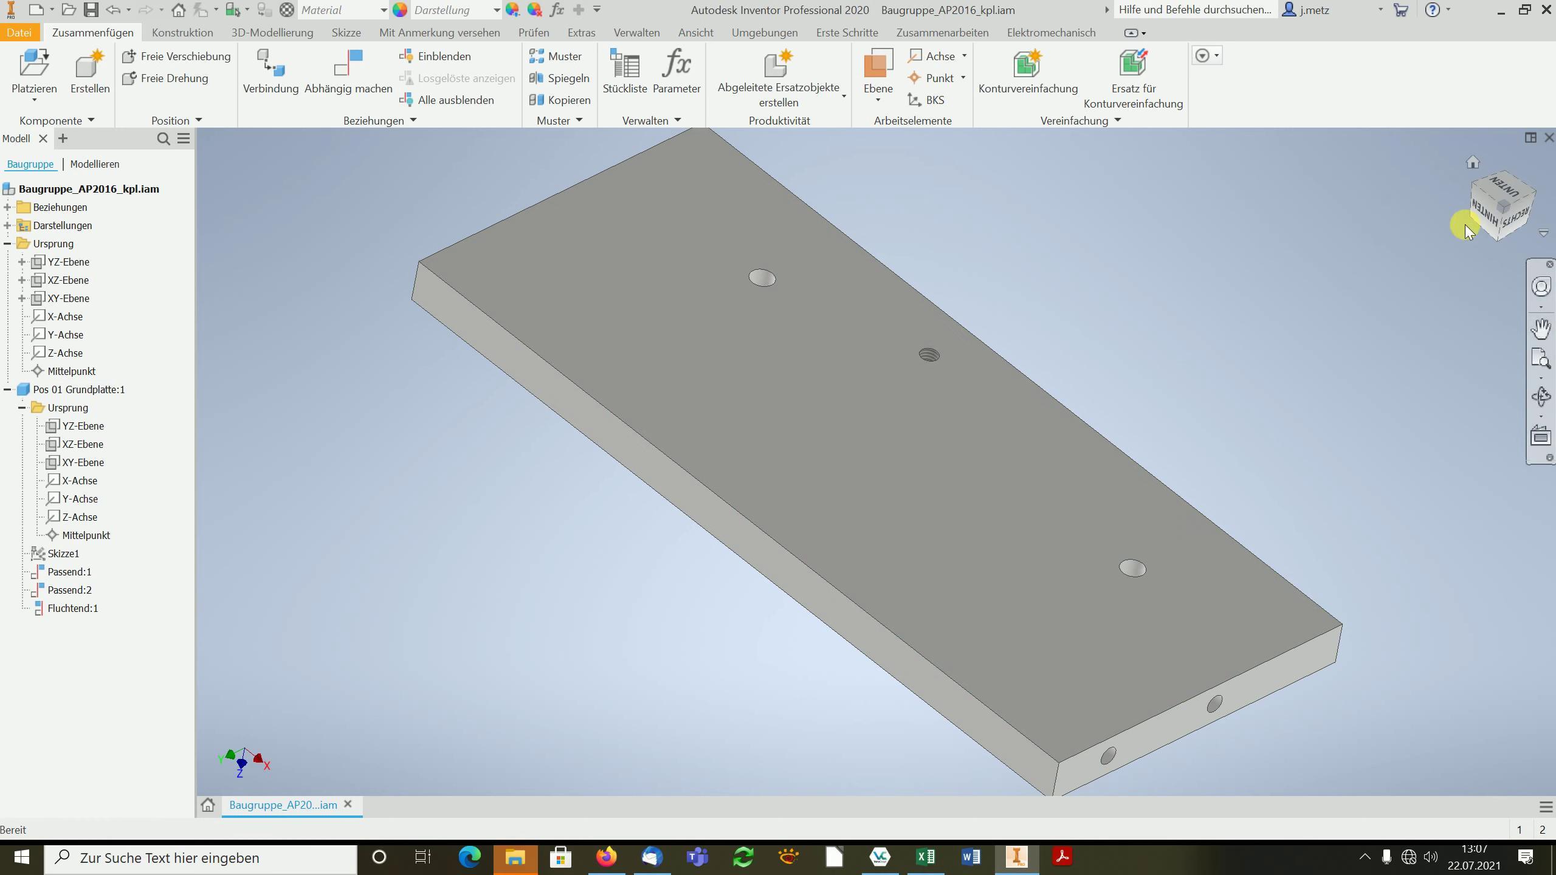
{"action": "left_click", "coordinate": [1511, 203]}
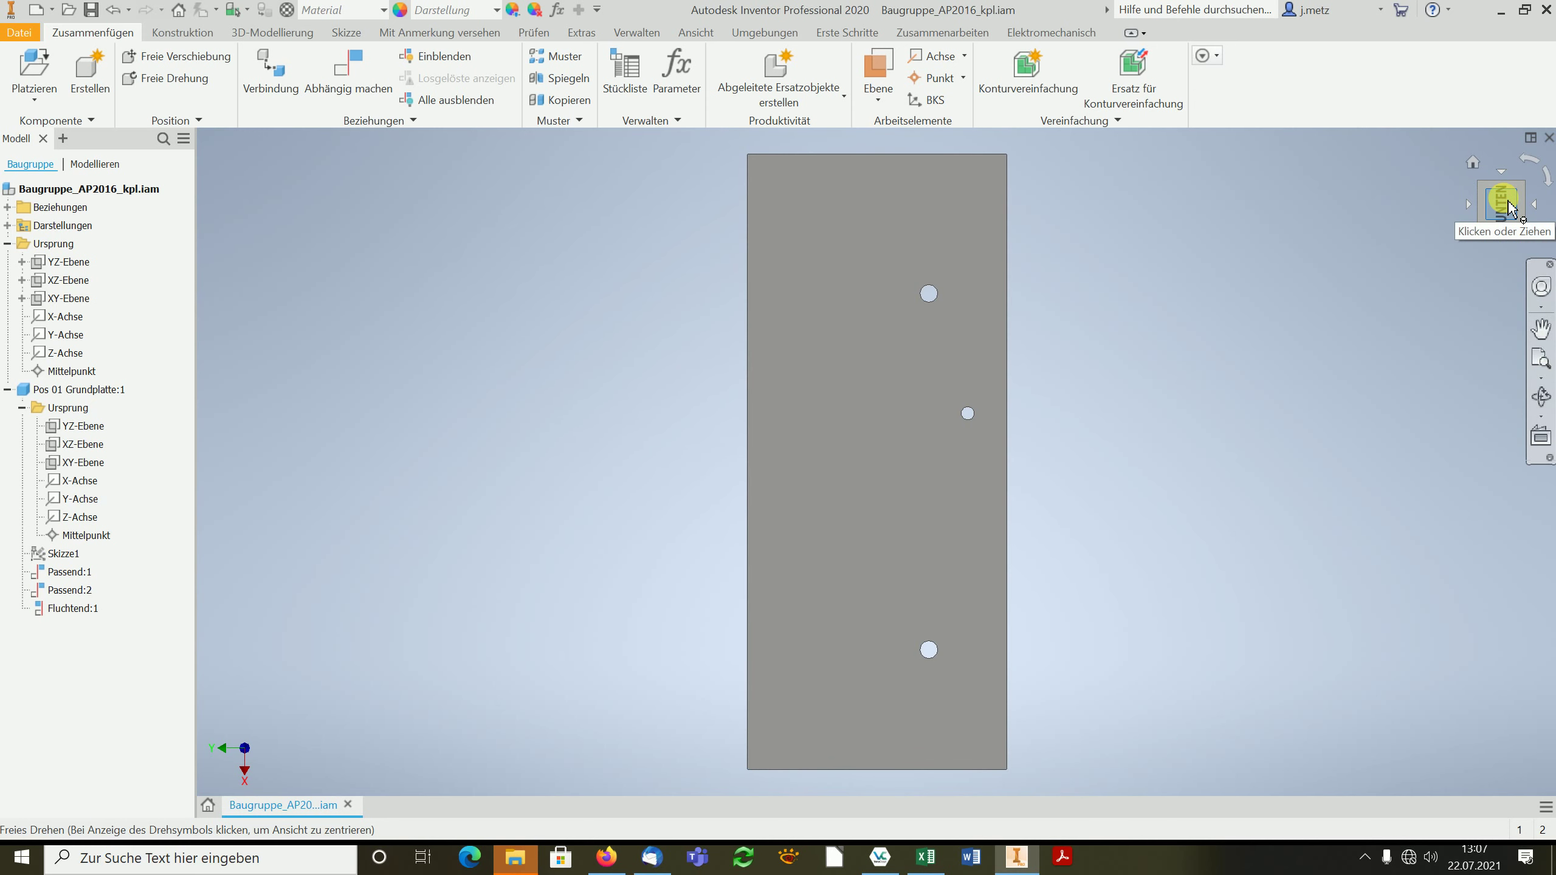
{"action": "right_click", "coordinate": [1507, 204]}
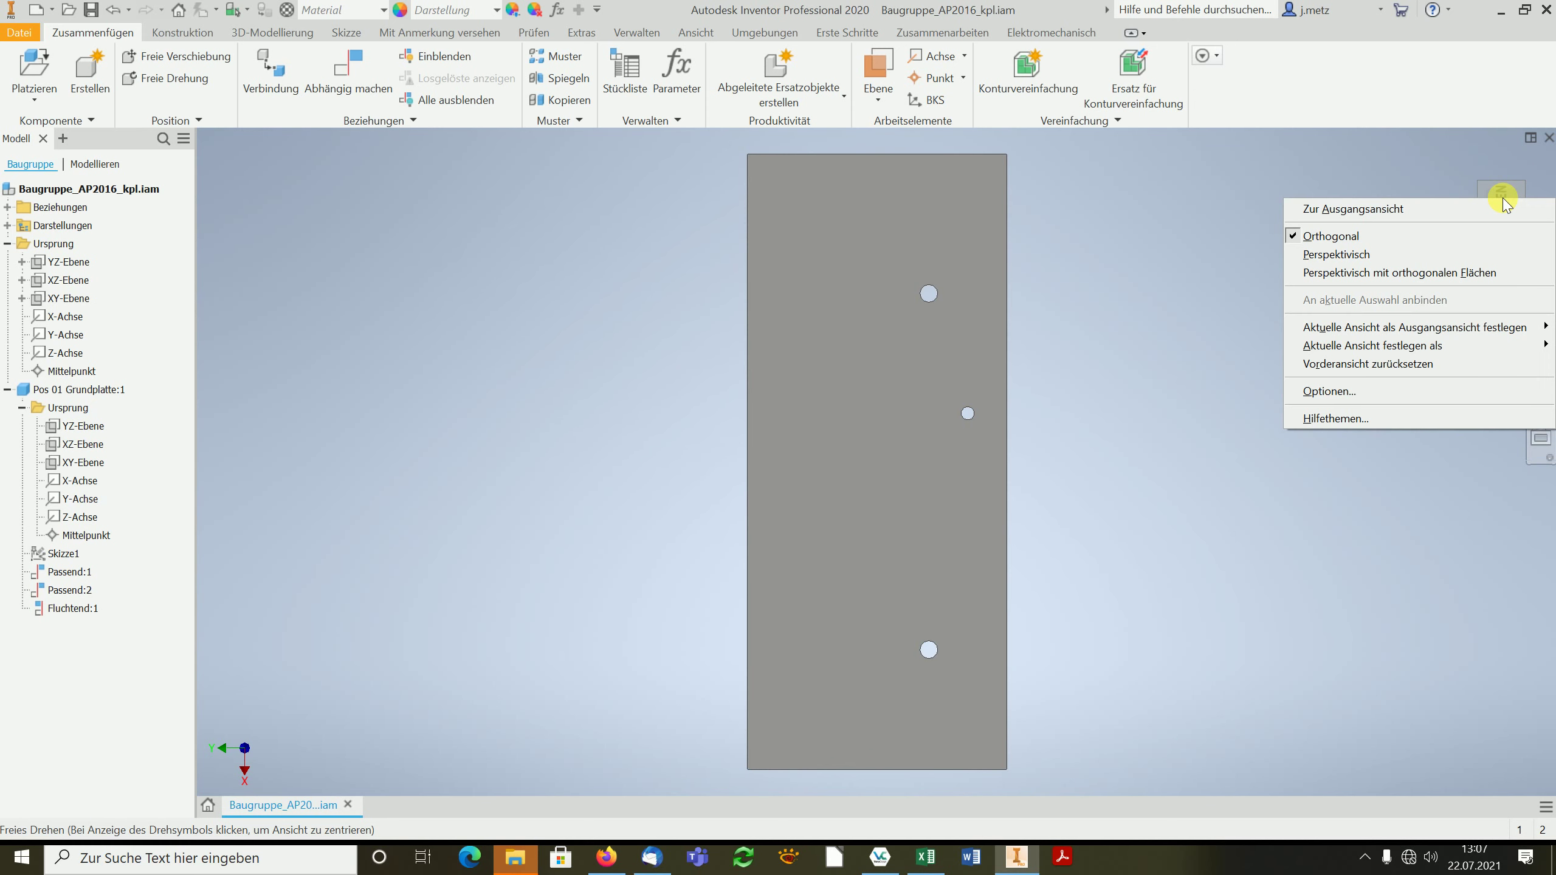
{"action": "mouse_move", "coordinate": [1371, 345]}
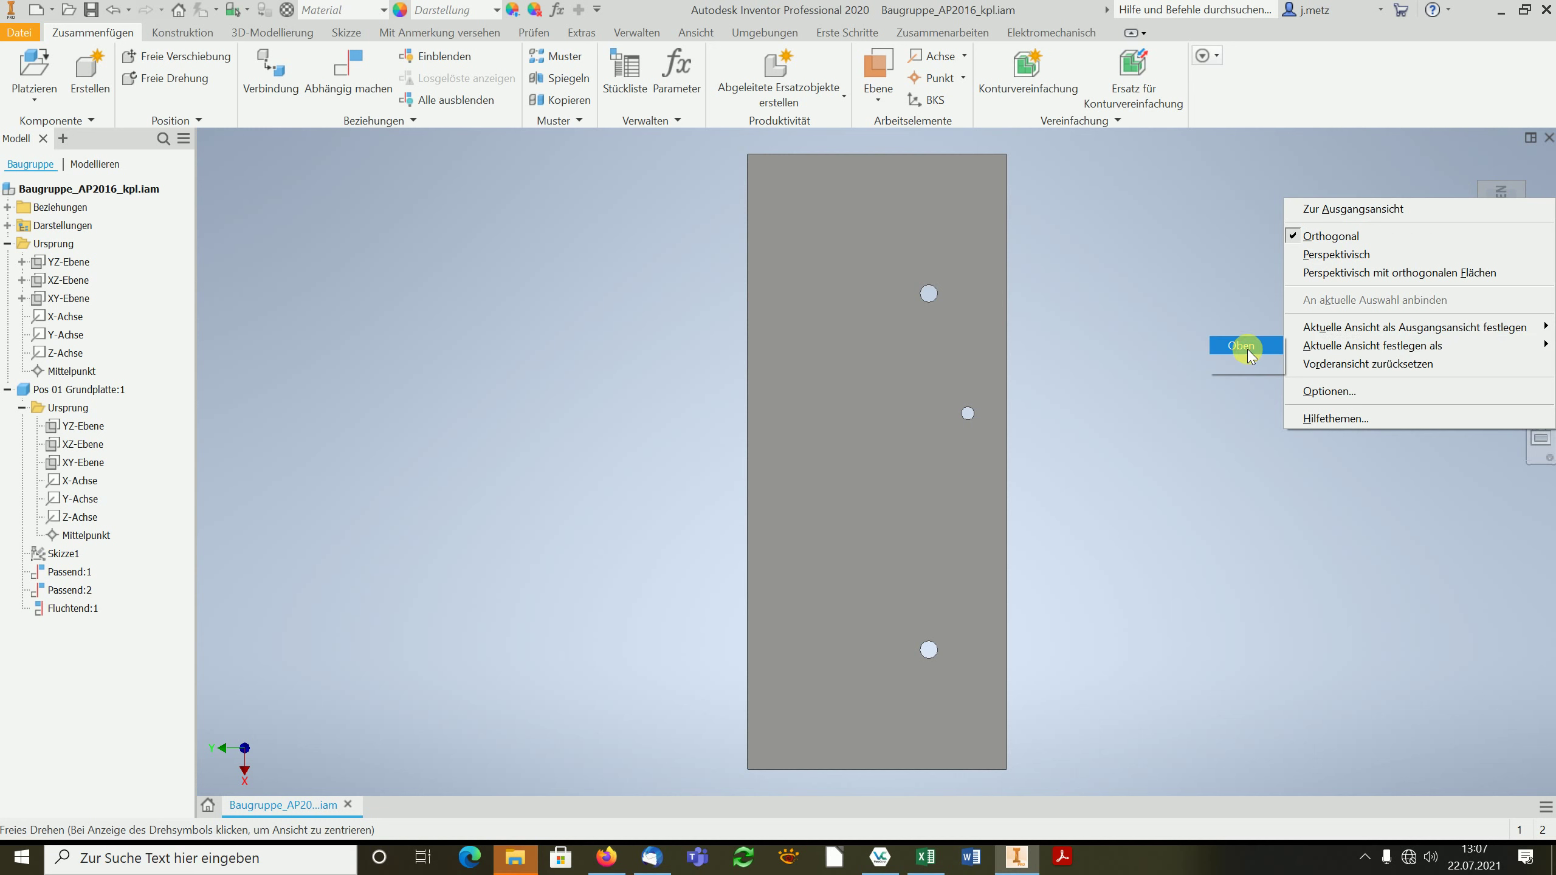
- Set the face-on view as Oben and the rolled left edge-on view as Vorne
{"action": "left_click", "coordinate": [1247, 350]}
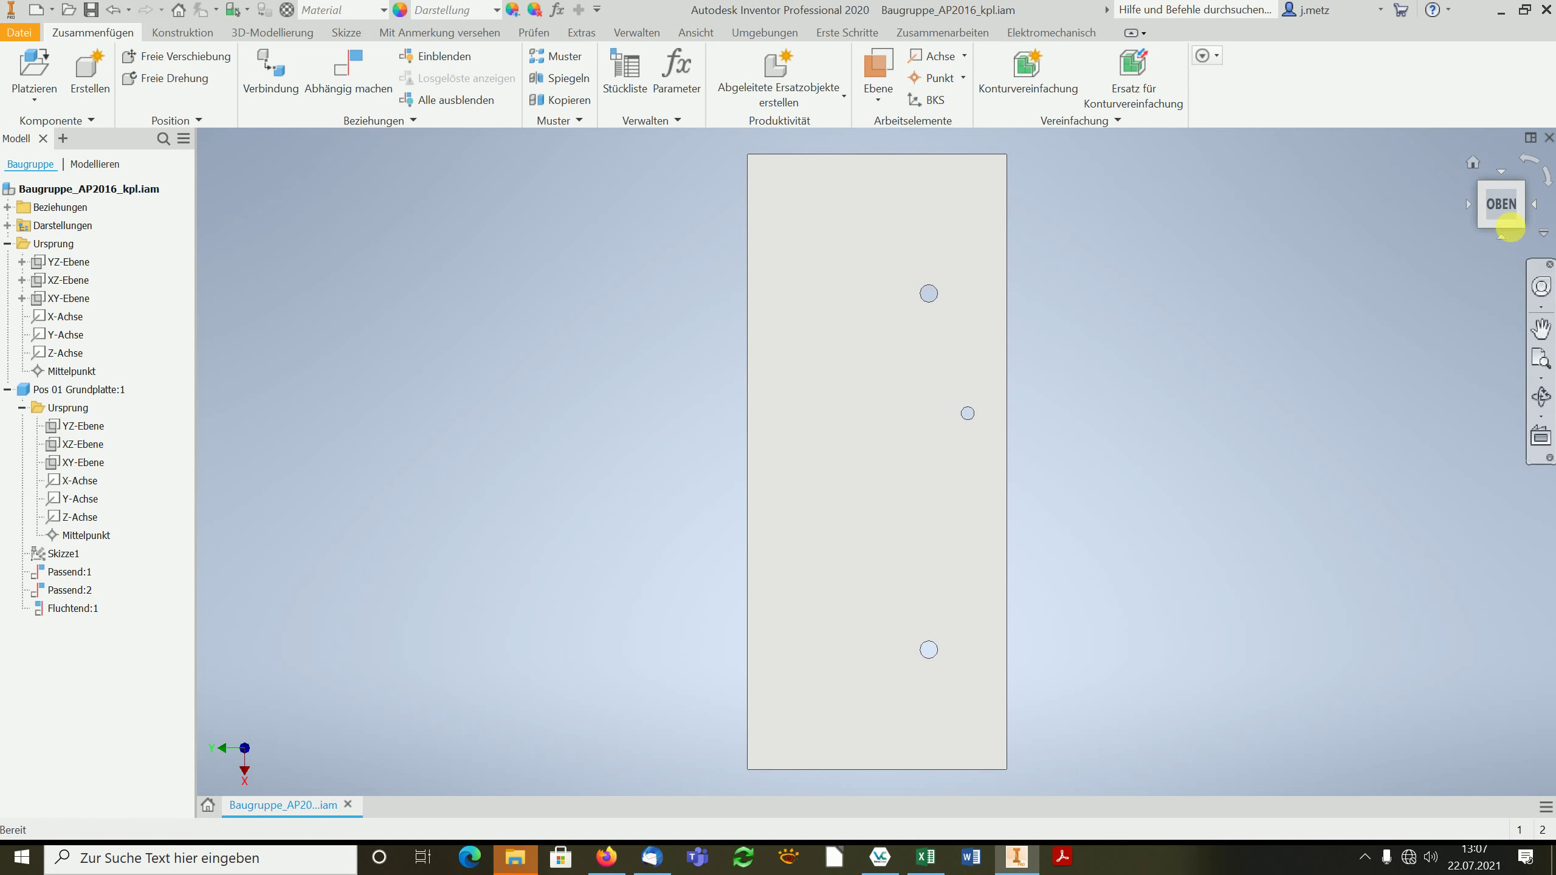
{"action": "left_click", "coordinate": [1470, 208]}
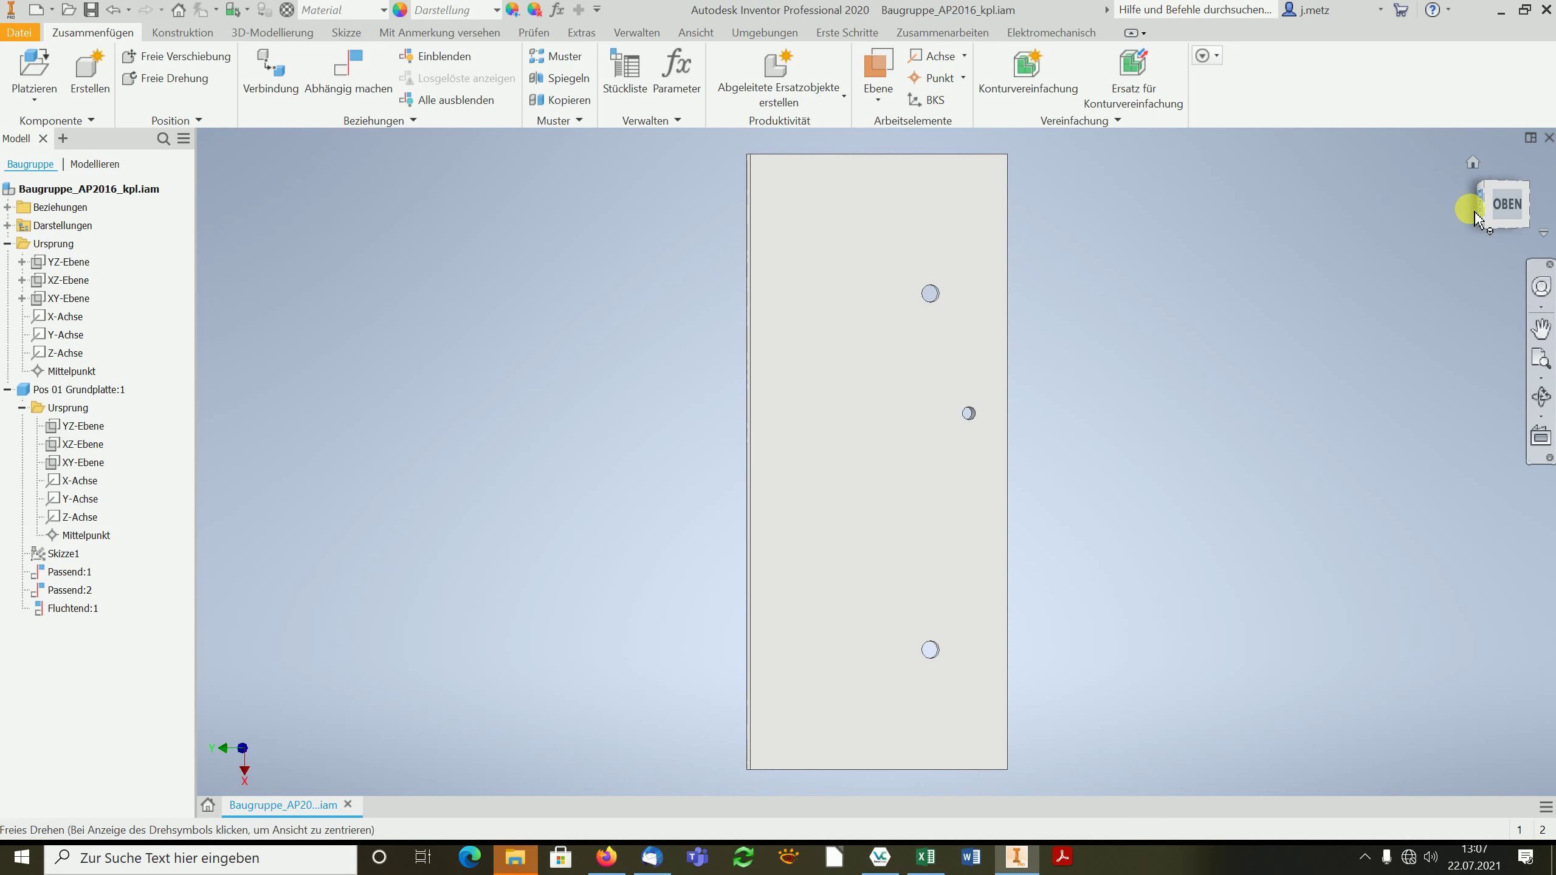
{"action": "left_click", "coordinate": [1522, 165]}
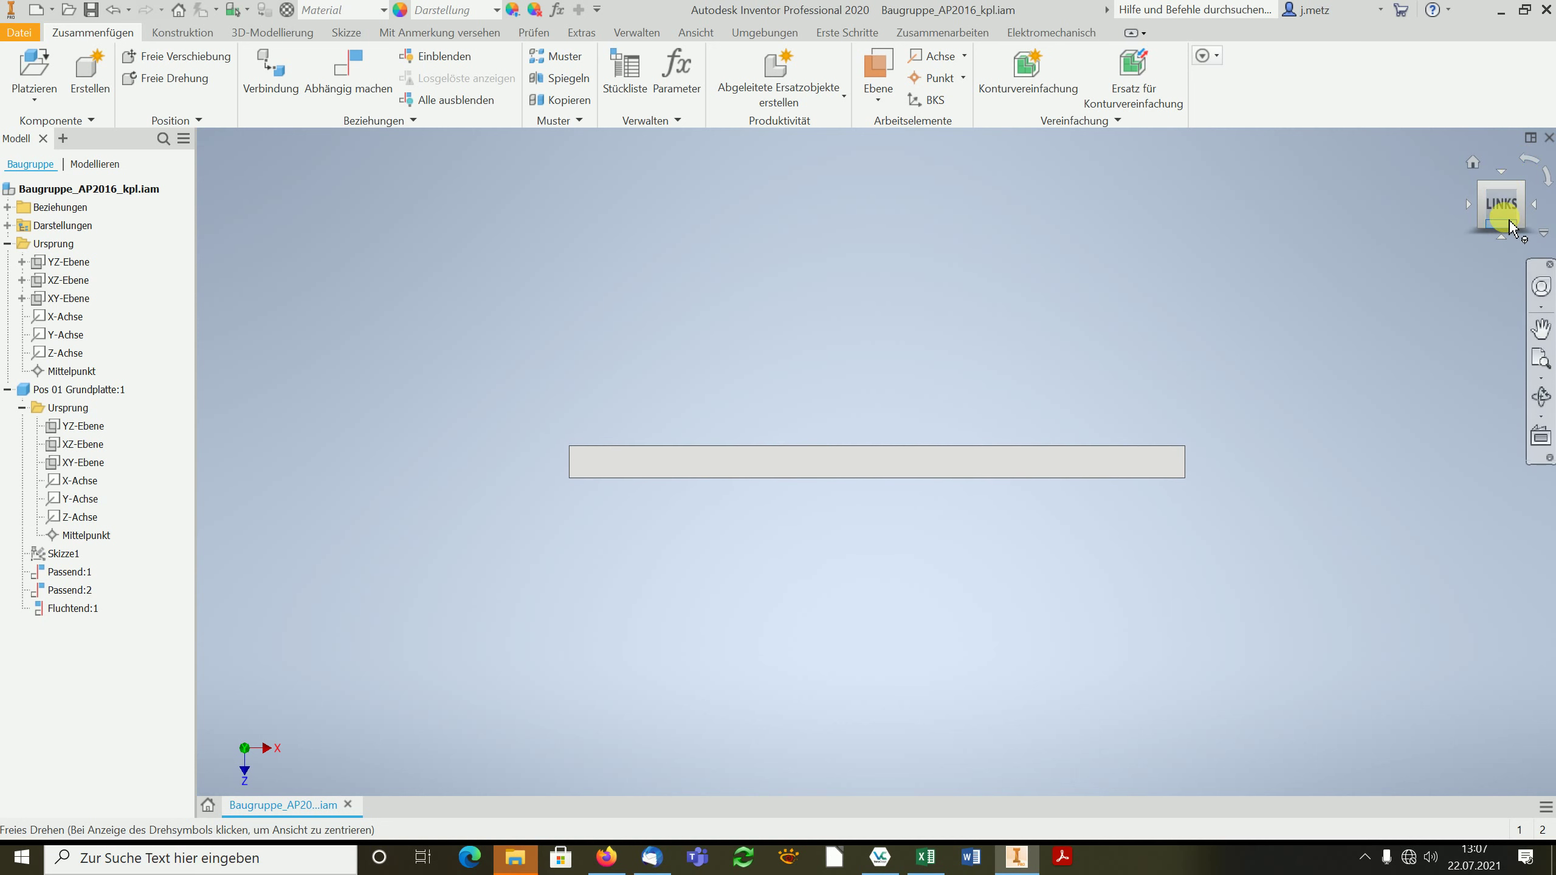
{"action": "right_click", "coordinate": [1507, 216]}
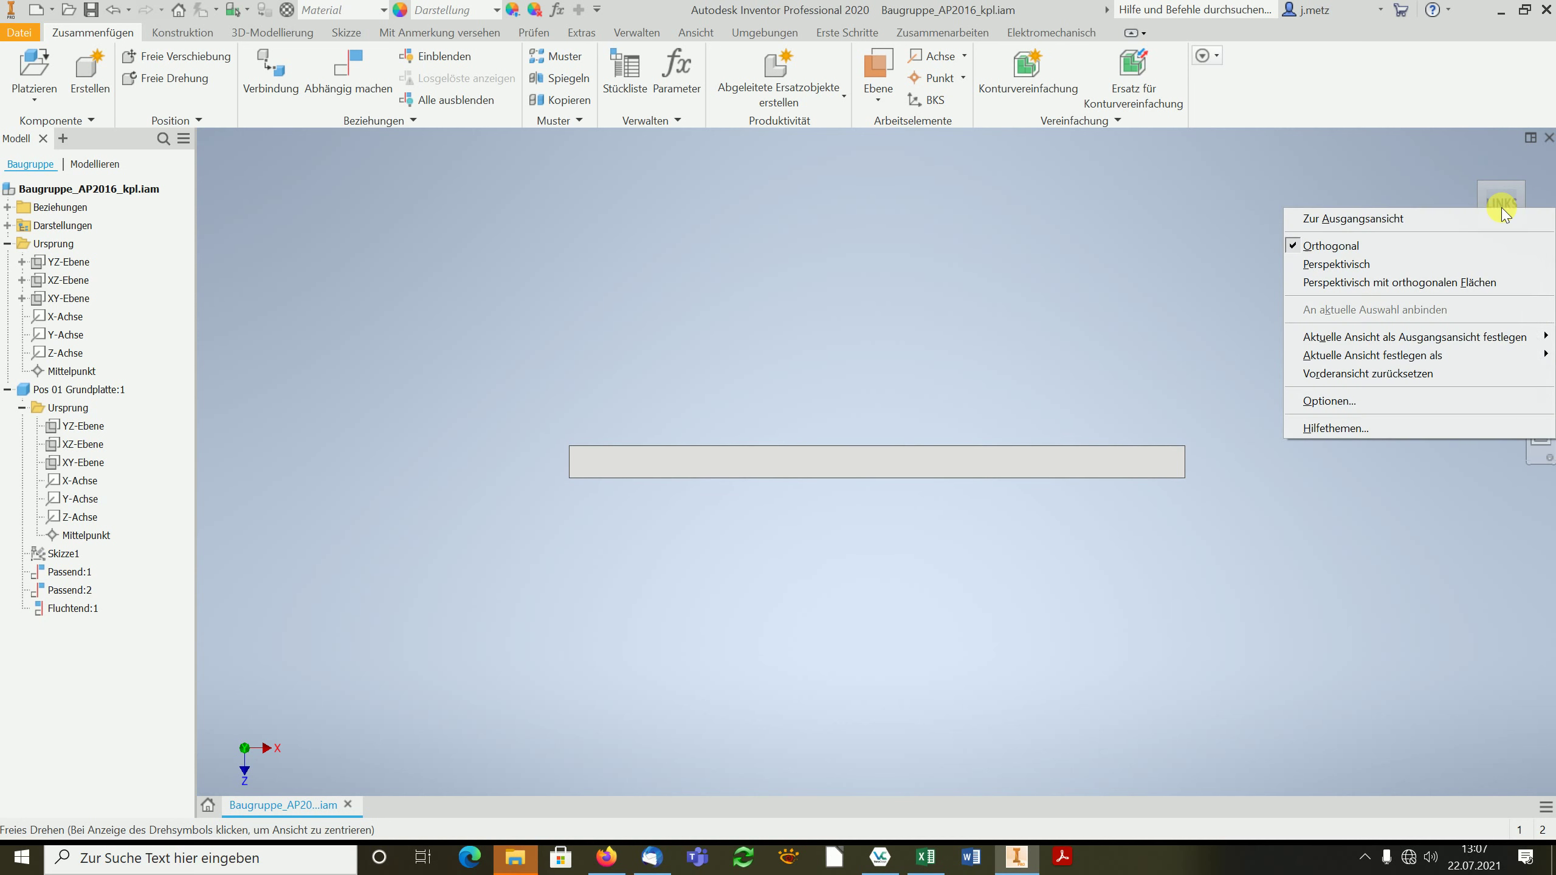
{"action": "mouse_move", "coordinate": [1371, 355]}
{"action": "left_click", "coordinate": [1247, 373]}
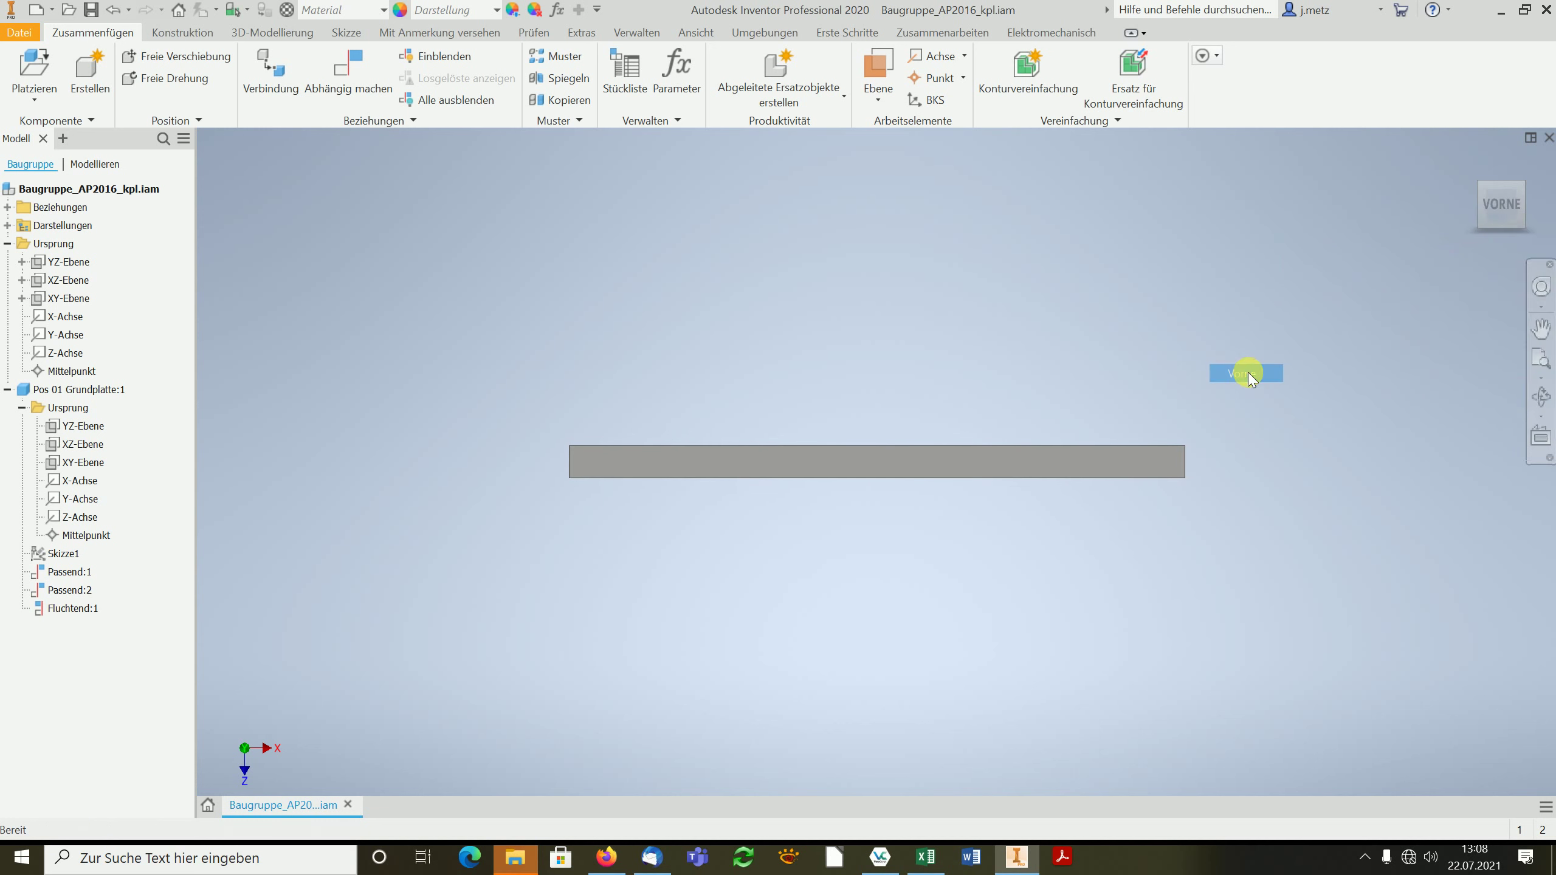
- Orbit away and verify the newly defined top and front views on the ViewCube
{"action": "mouse_move", "coordinate": [1361, 278]}
{"action": "middle_mouse_down", "text": "shift"}
{"action": "mouse_move", "coordinate": [1353, 331]}
{"action": "mouse_move", "coordinate": [1366, 306]}
{"action": "middle_mouse_up", "text": "shift"}
{"action": "left_click", "coordinate": [1510, 202]}
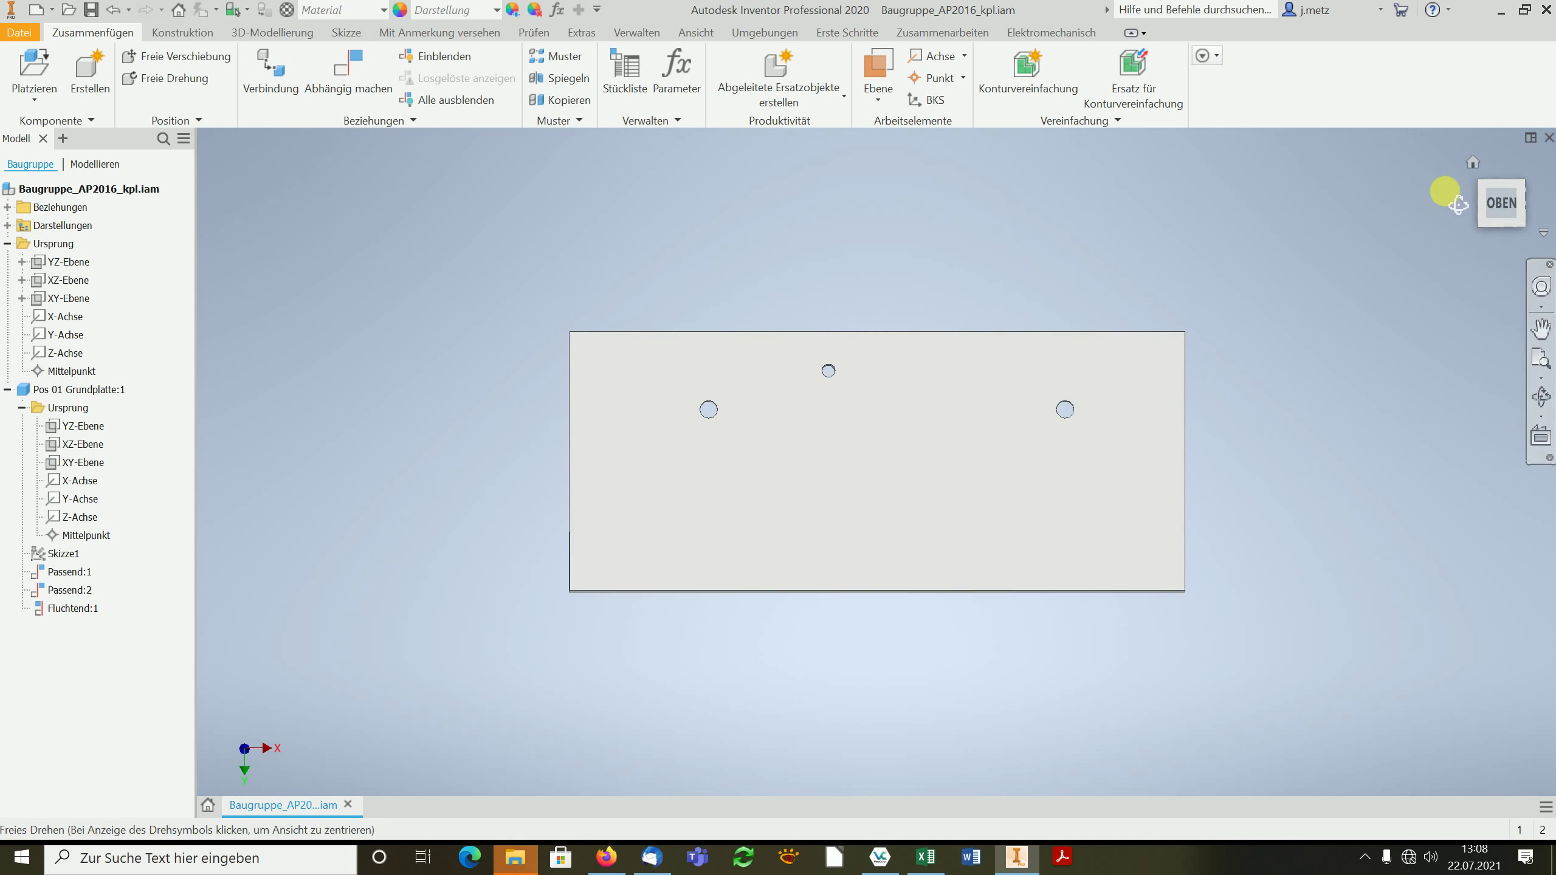
{"action": "left_click_drag", "start_coordinate": [1458, 205], "coordinate": [1511, 238]}
{"action": "left_click", "coordinate": [1504, 225]}
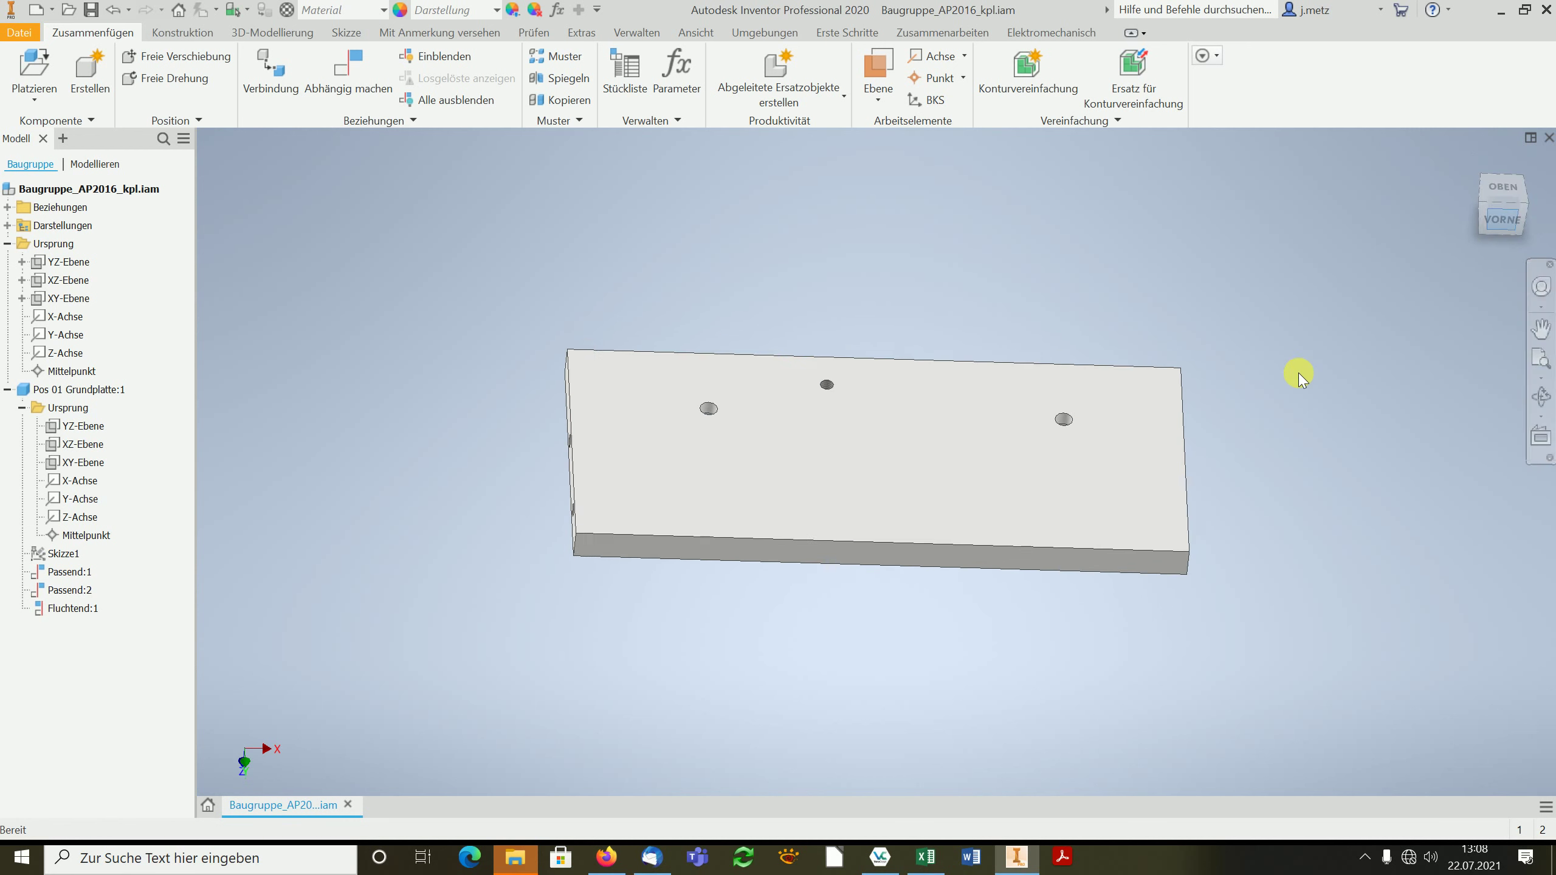
- Orbit from the Home view to an oblique view above the plate's front-right corner, then select and deselect the plate
{"action": "left_click", "coordinate": [1470, 166]}
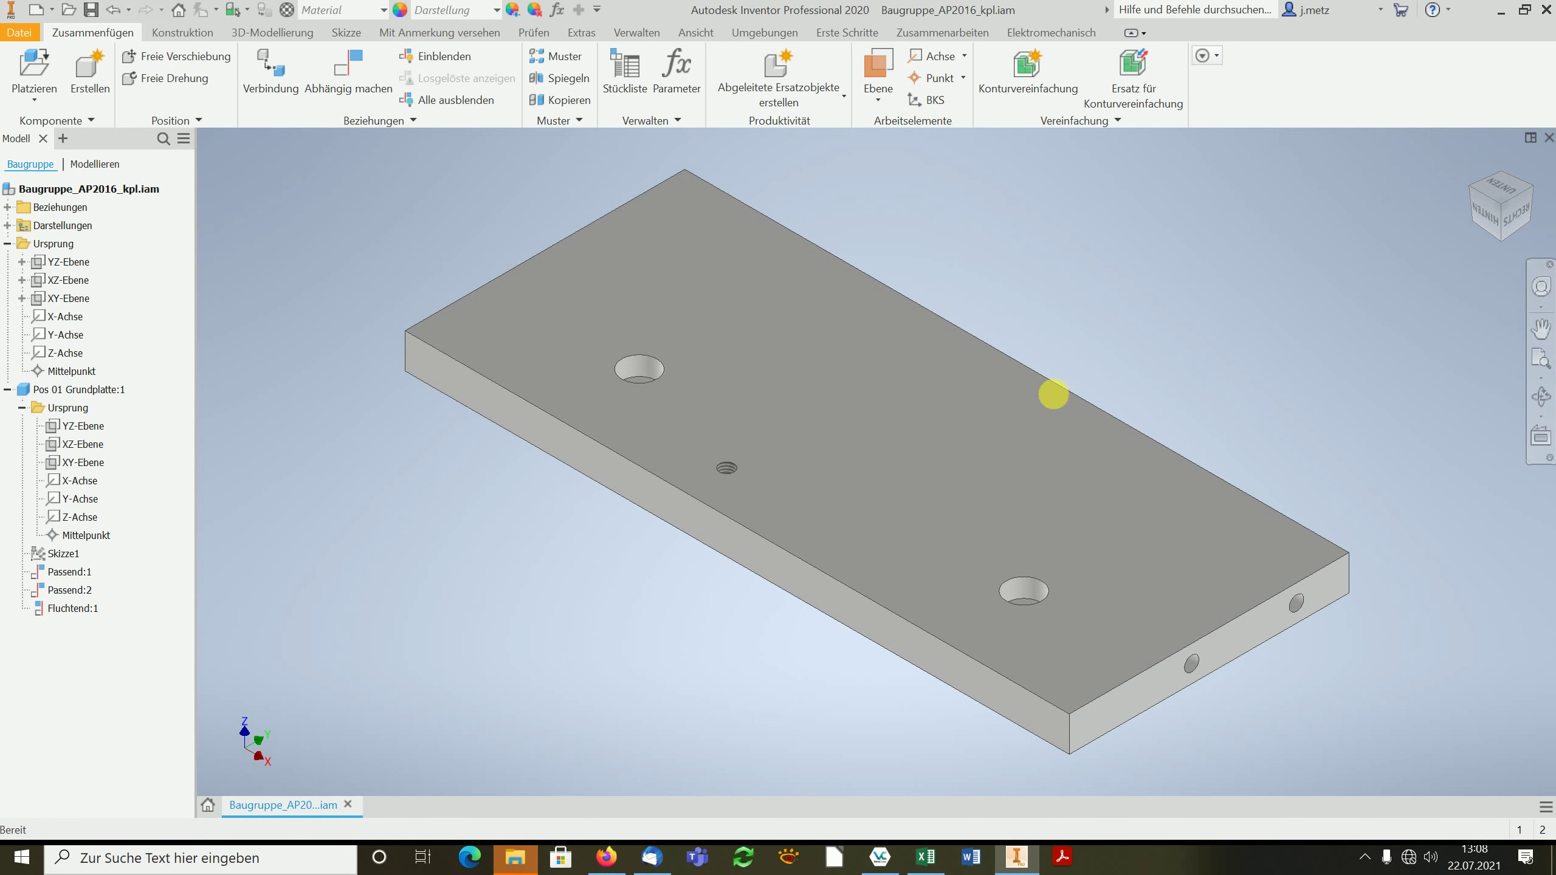
{"action": "mouse_move", "coordinate": [1088, 306]}
{"action": "middle_mouse_down", "text": "shift"}
{"action": "mouse_move", "coordinate": [852, 480]}
{"action": "mouse_move", "coordinate": [866, 467]}
{"action": "middle_mouse_up", "text": "shift"}
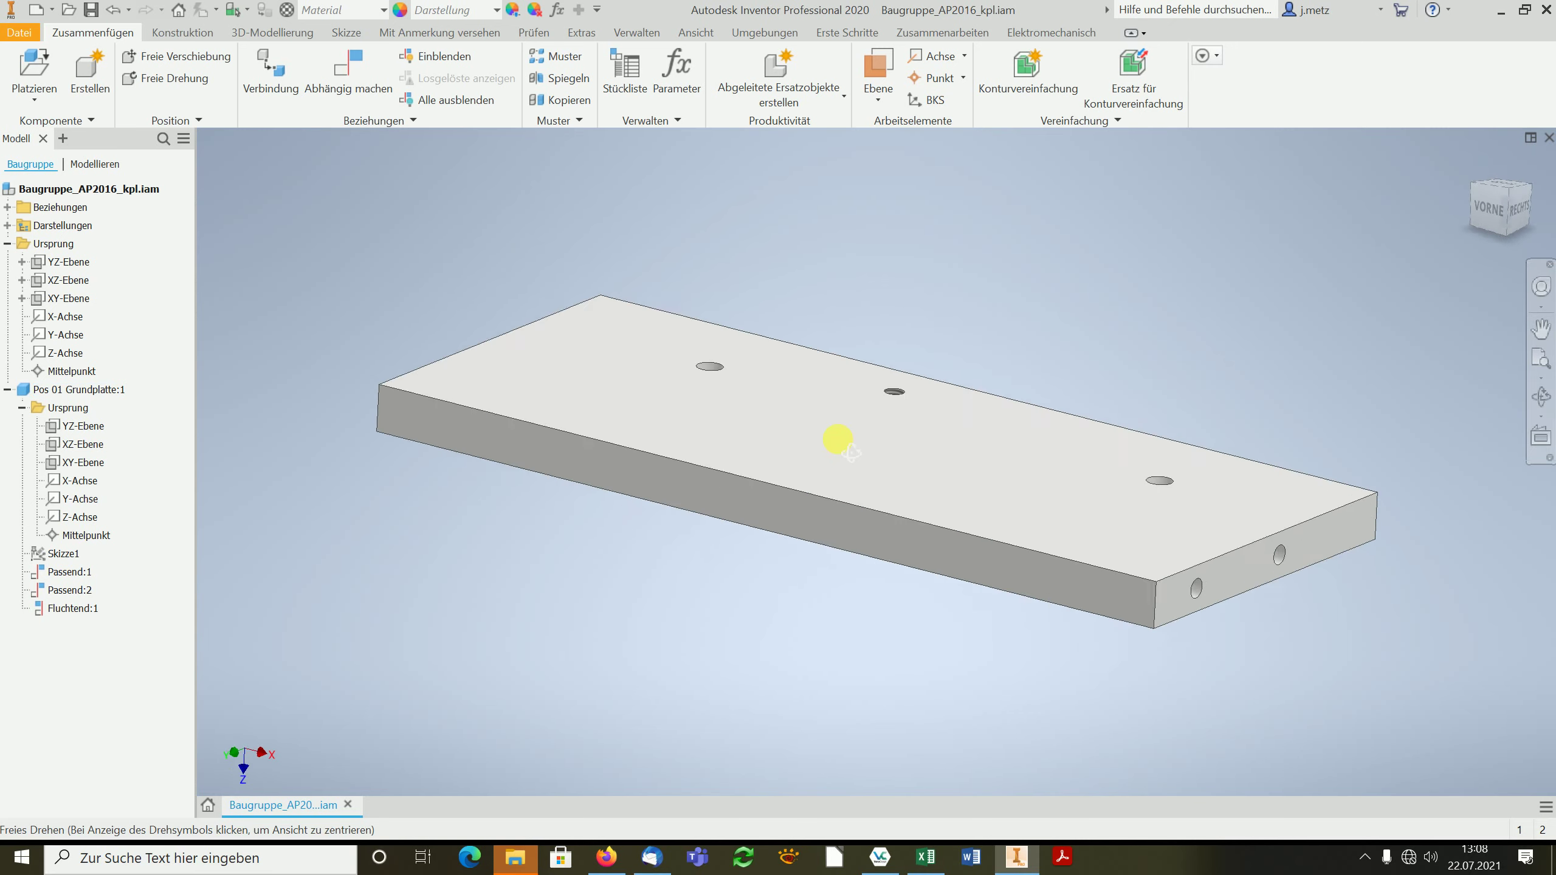
{"action": "left_click_drag", "start_coordinate": [855, 479], "coordinate": [860, 477]}
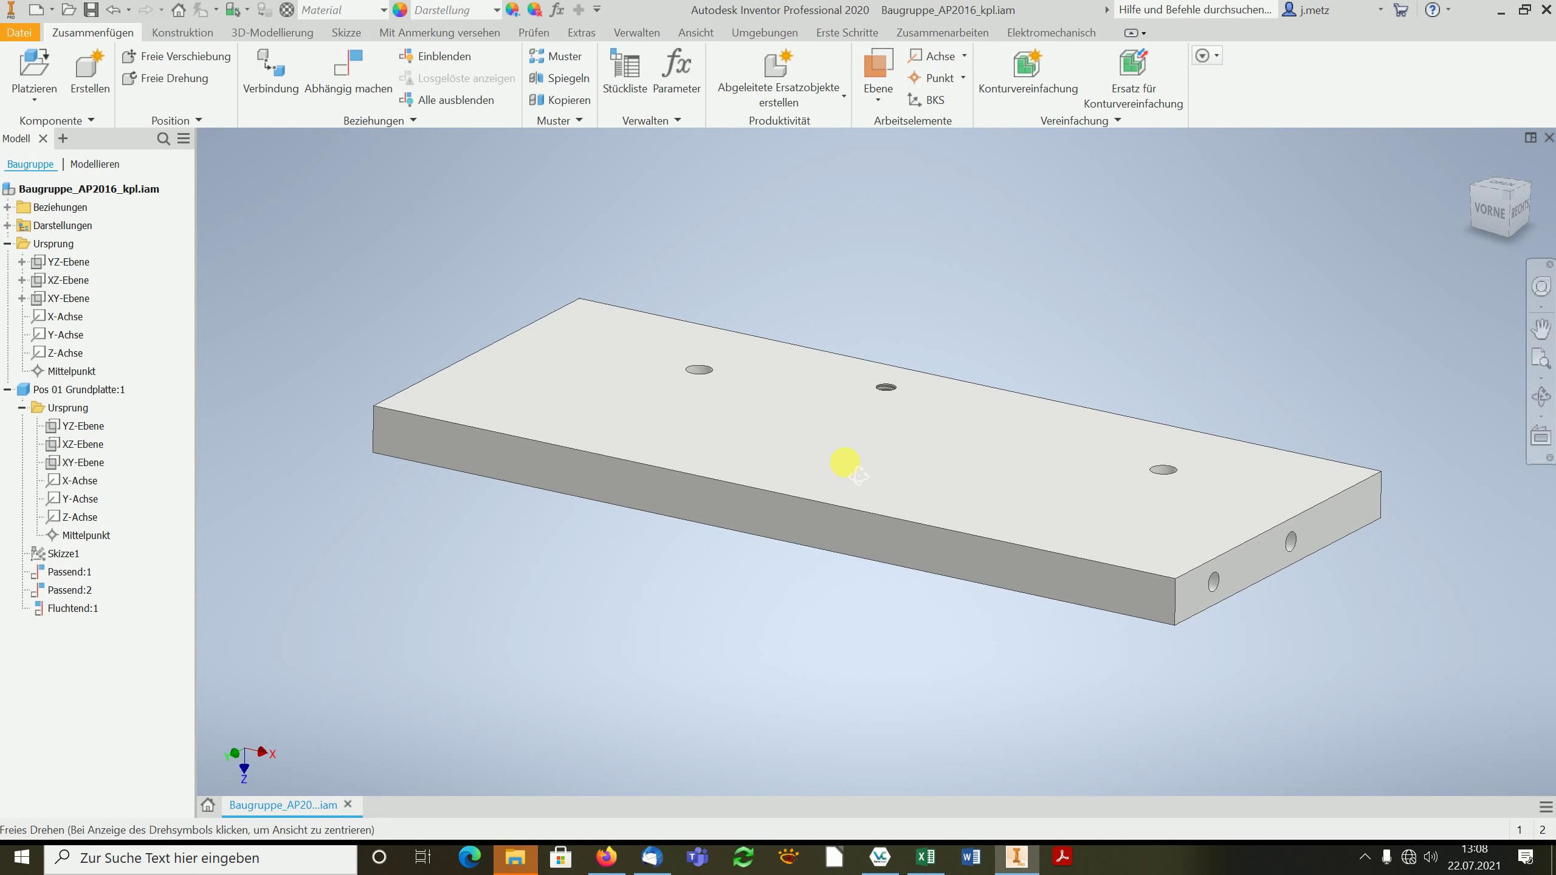
{"action": "left_click_drag", "start_coordinate": [858, 475], "coordinate": [835, 469]}
{"action": "key", "text": "Escape"}
{"action": "left_click", "coordinate": [834, 471]}
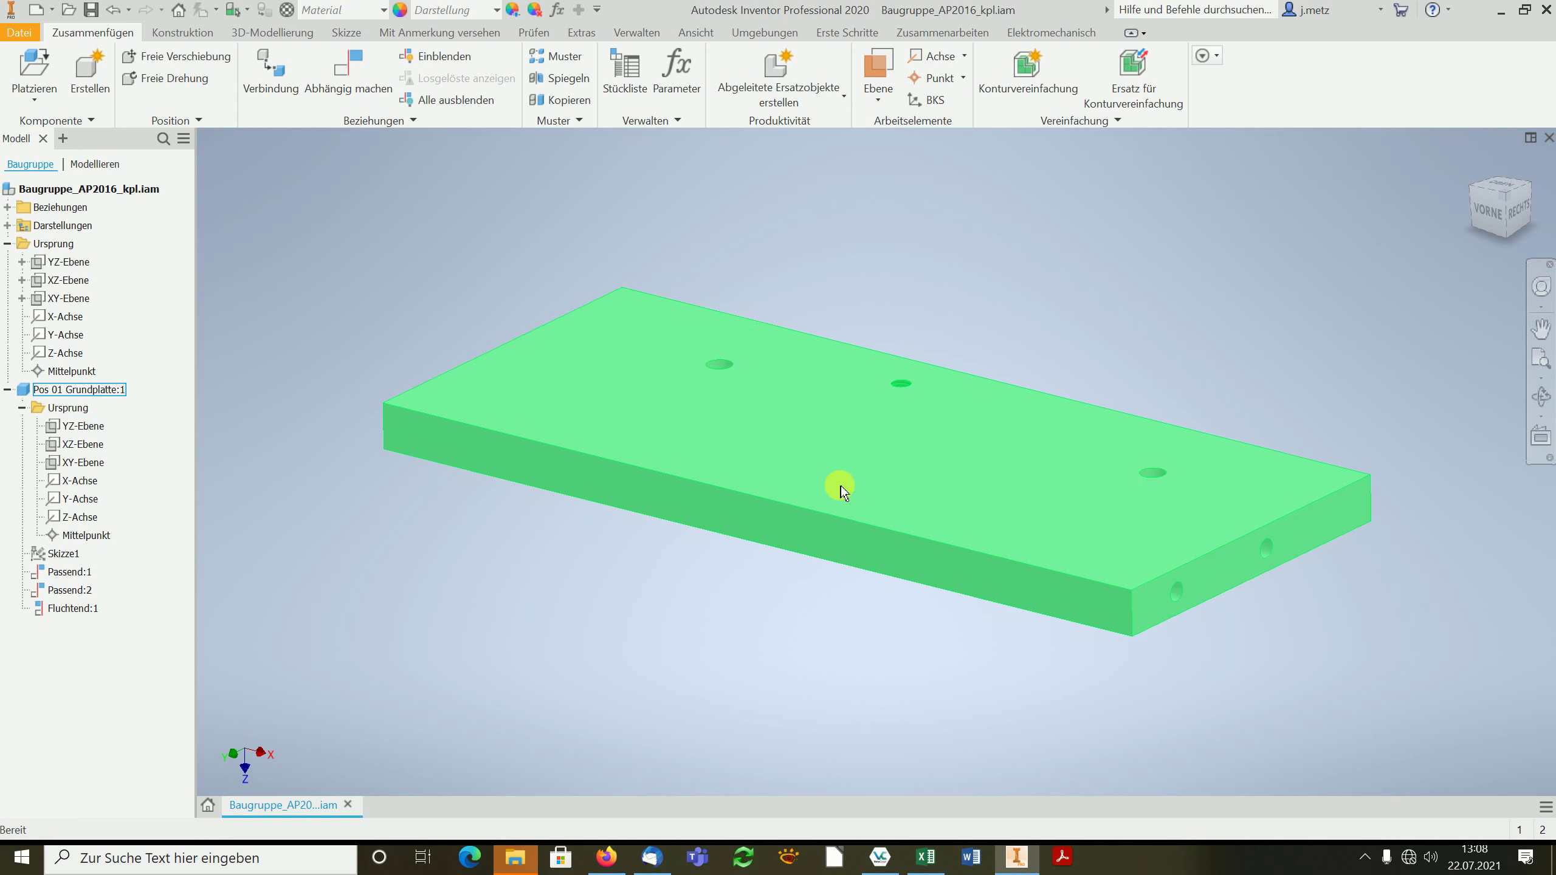
{"action": "left_click", "coordinate": [1364, 282]}
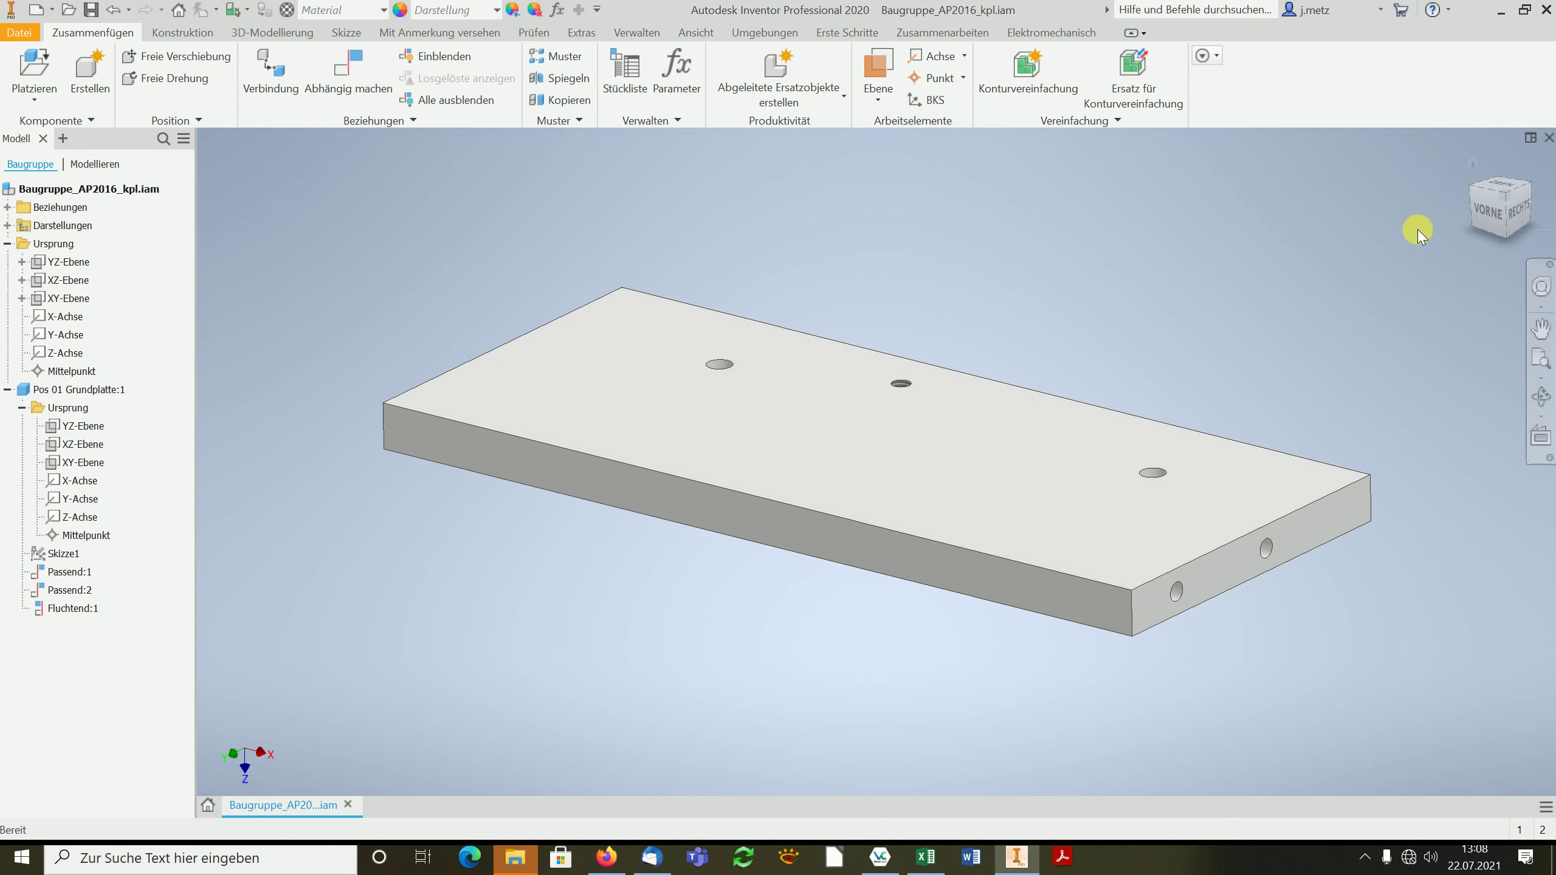
- Save this oblique view as the fitted Home view, then zoom and orbit away and return Home to check it
{"action": "right_click", "coordinate": [1472, 165]}
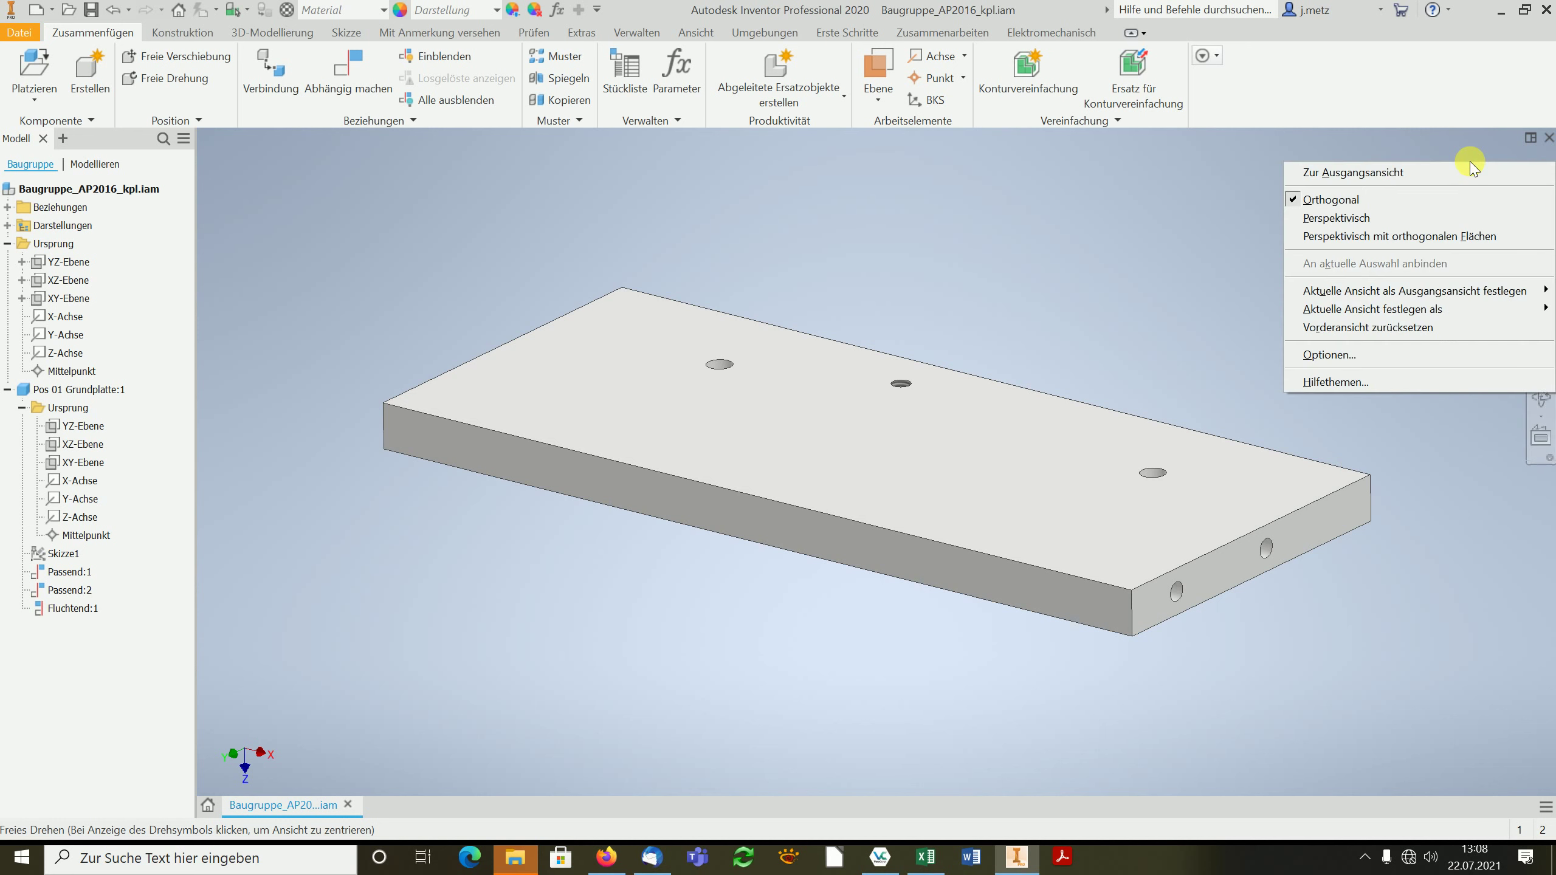
{"action": "mouse_move", "coordinate": [1414, 290]}
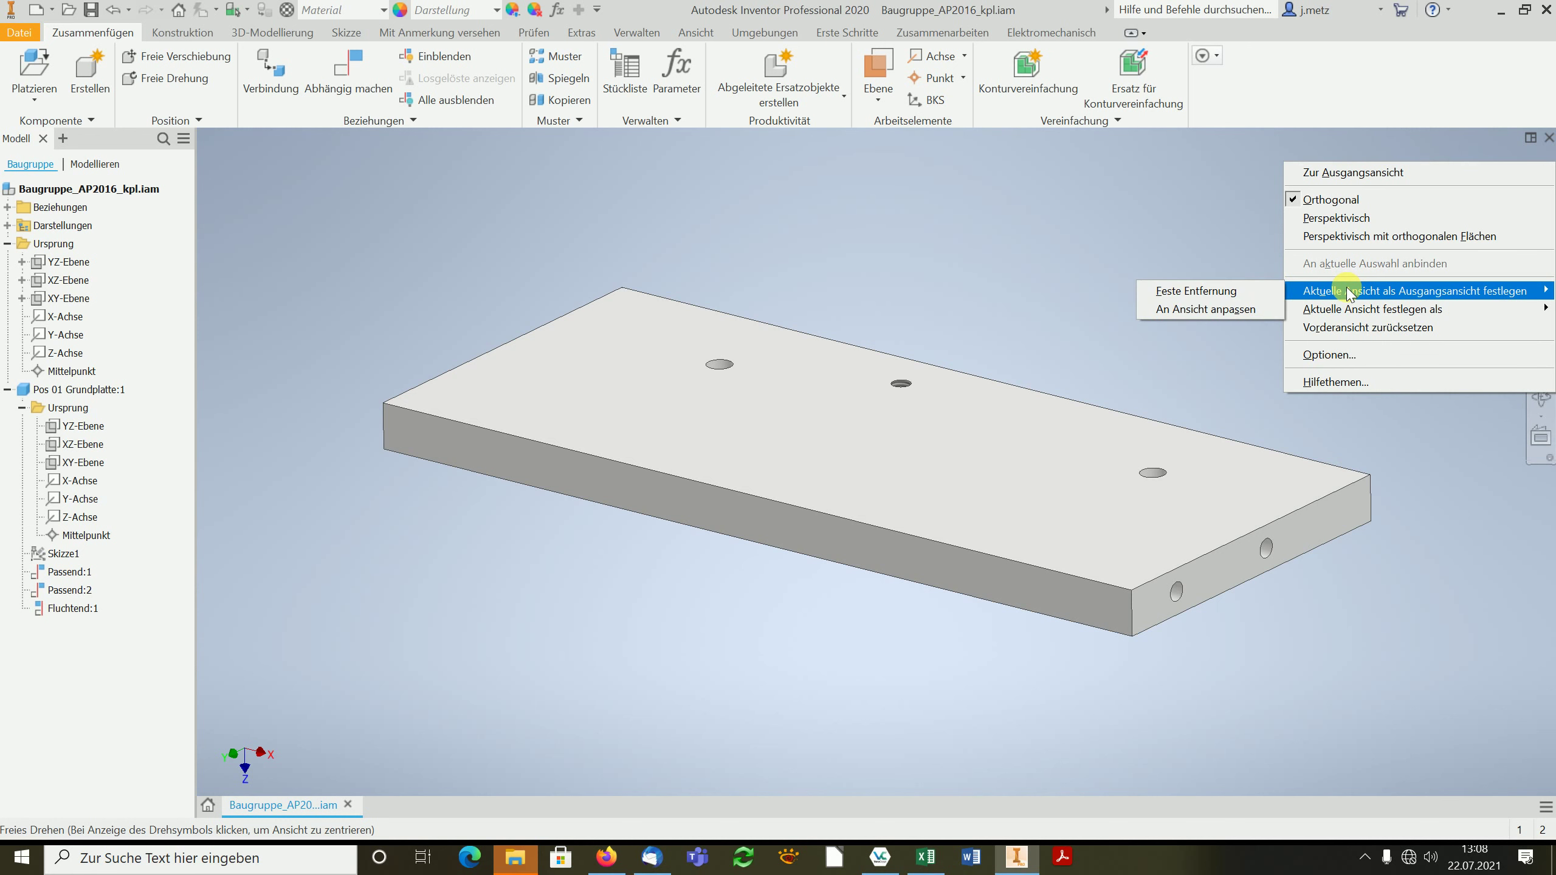
{"action": "left_click", "coordinate": [1250, 313]}
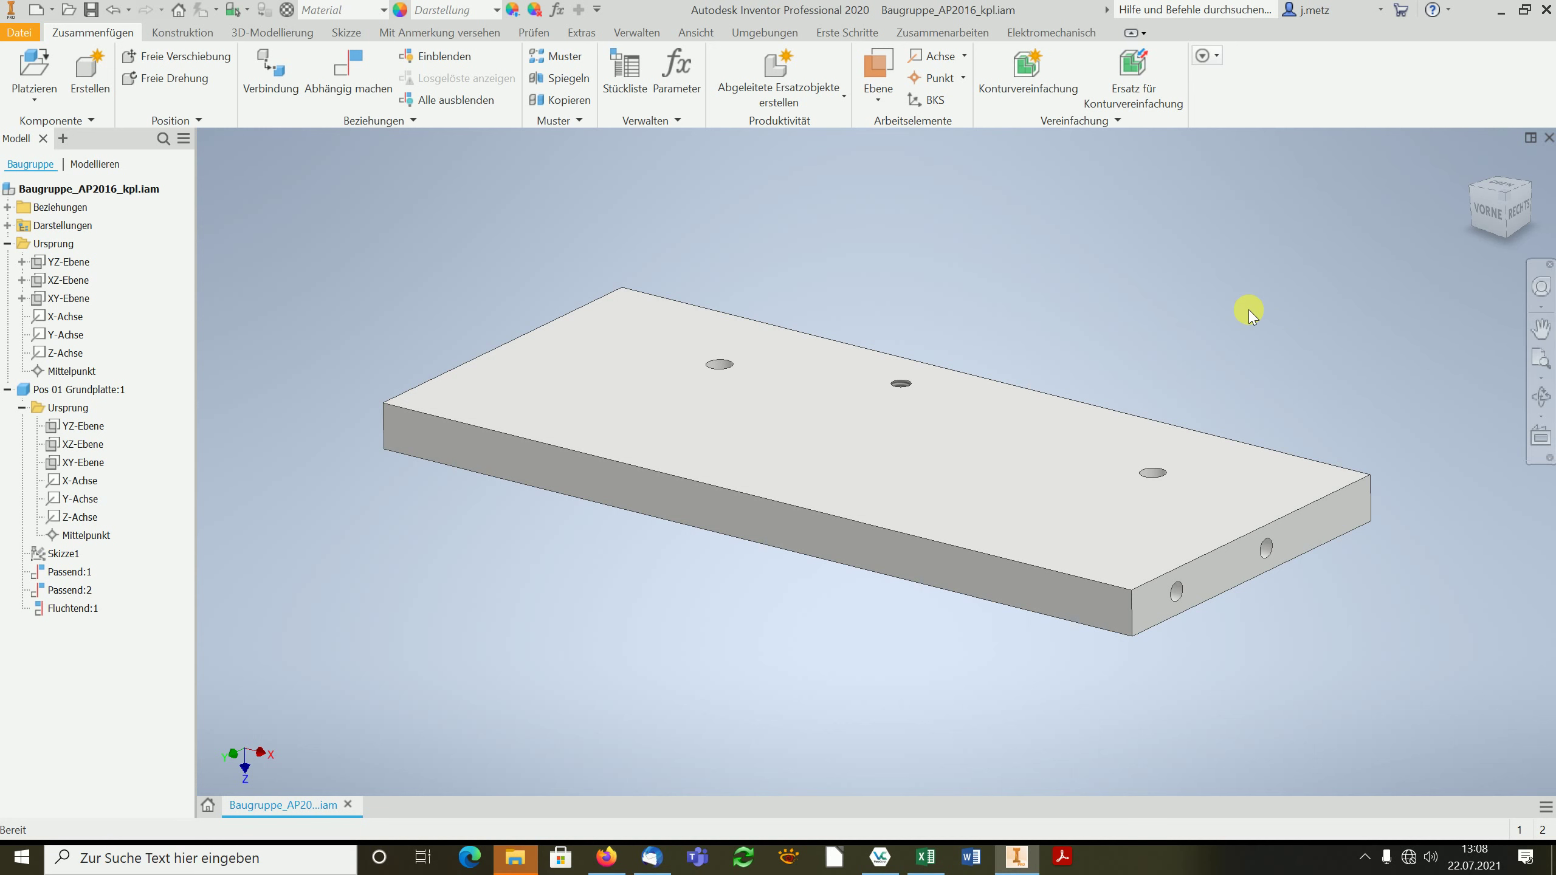
{"action": "scroll", "coordinate": [1275, 386], "scroll_direction": "up", "scroll_amount": 10}
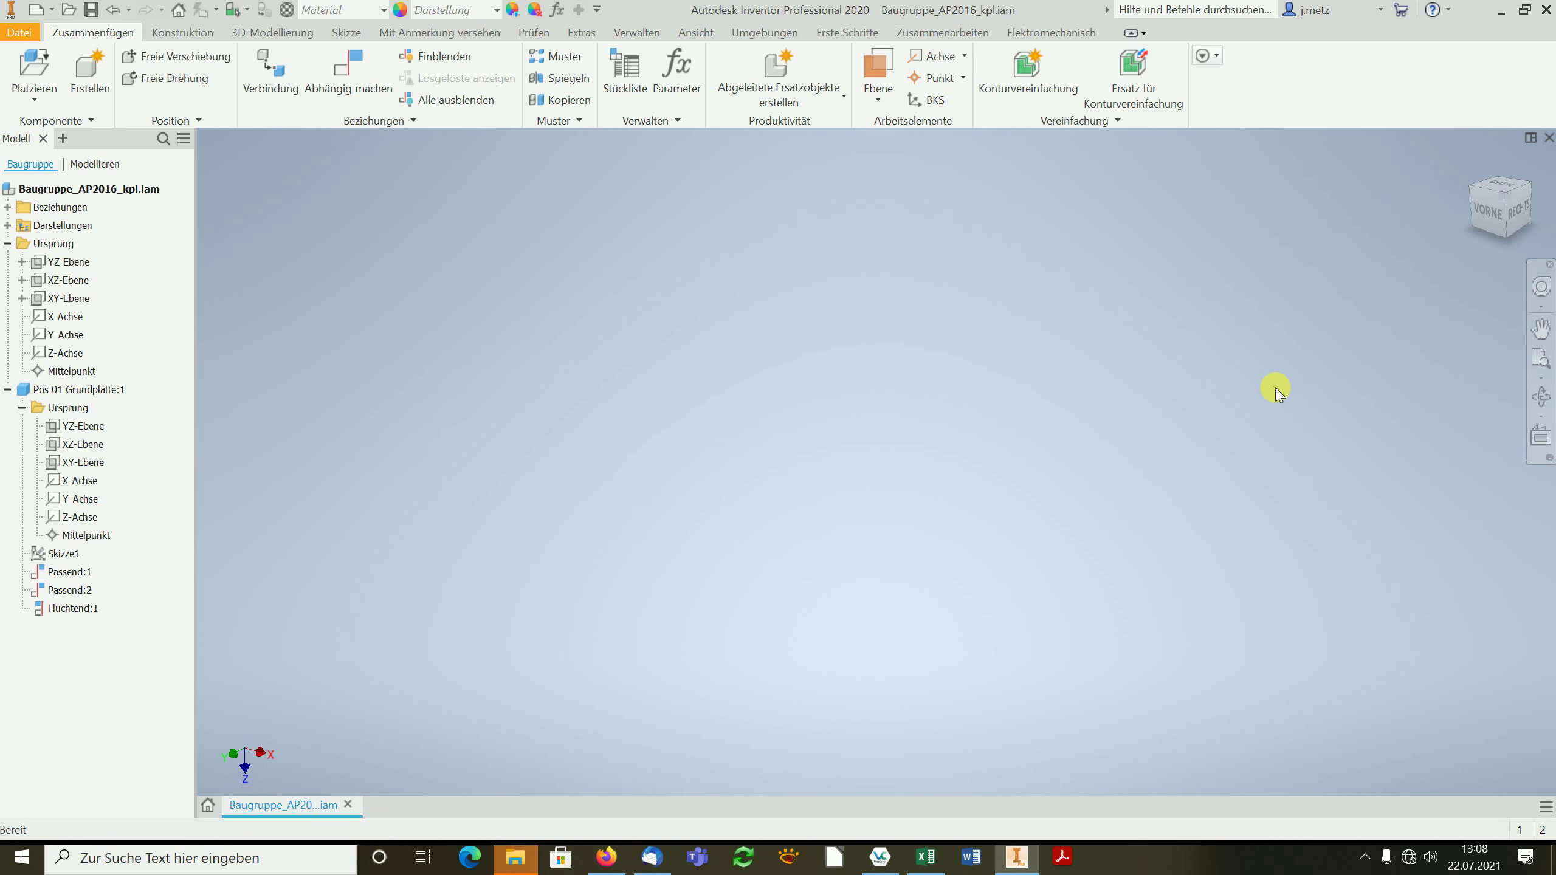
{"action": "middle_click_drag", "start_coordinate": [1272, 402], "coordinate": [1250, 451], "text": "shift"}
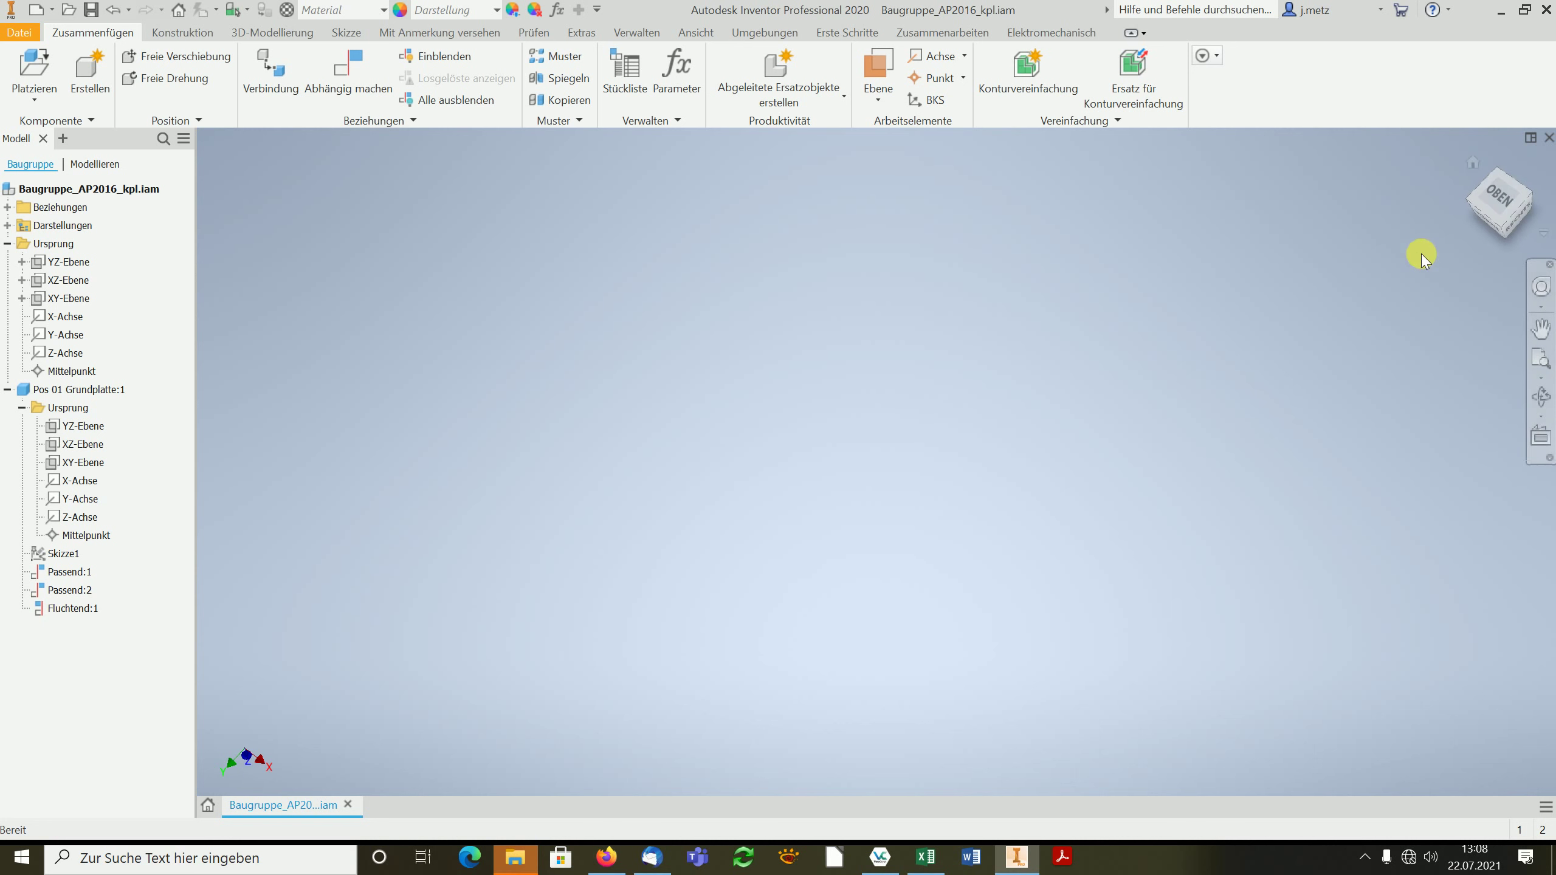
{"action": "left_click", "coordinate": [1474, 162]}
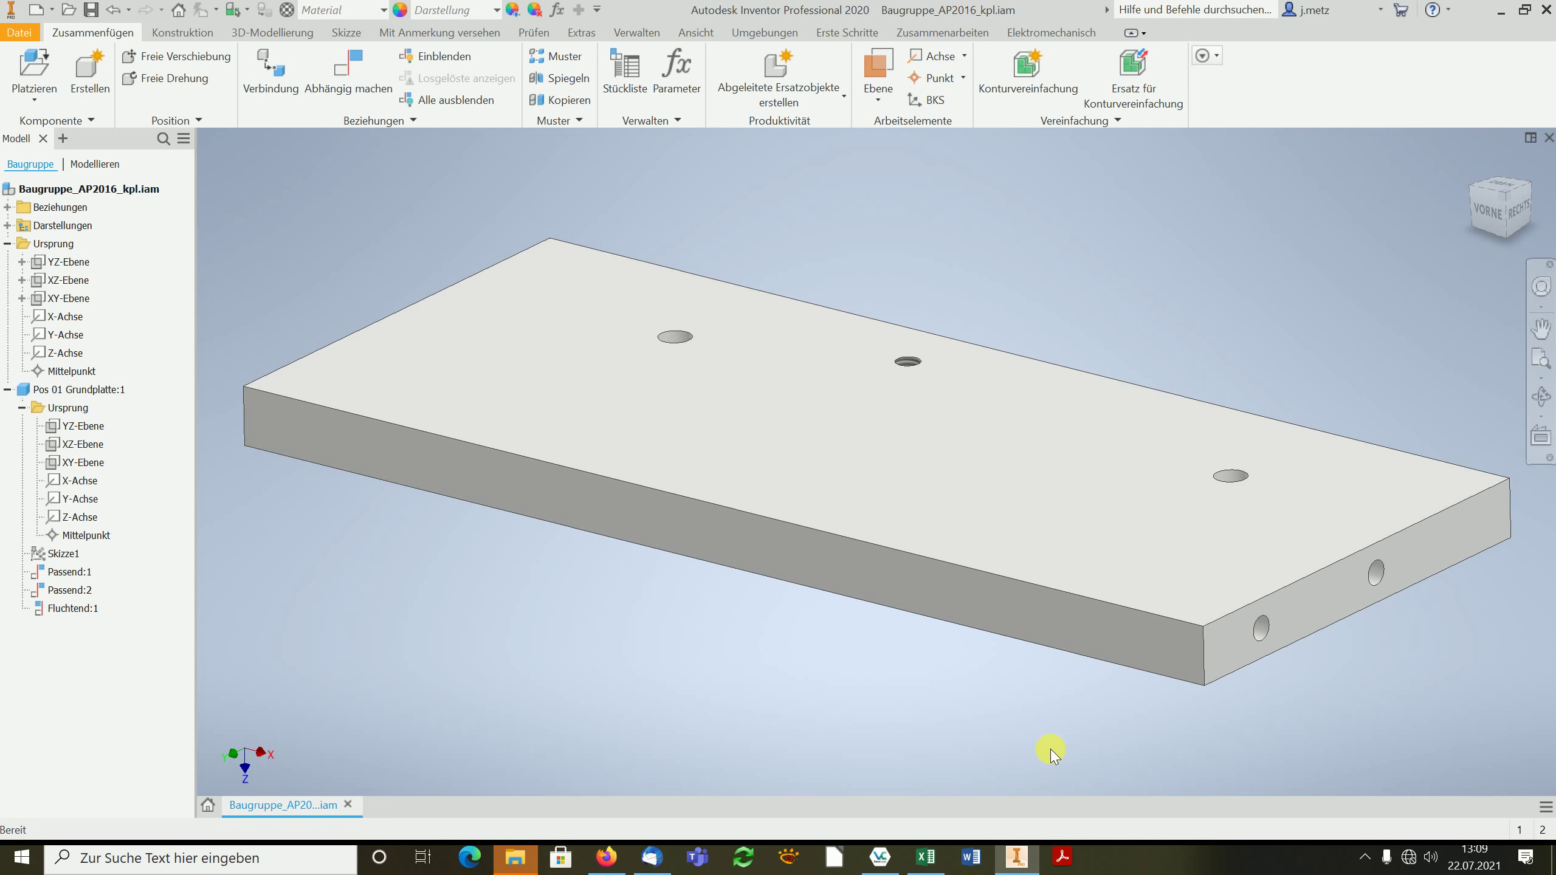
{"action": "left_click", "coordinate": [643, 362]}
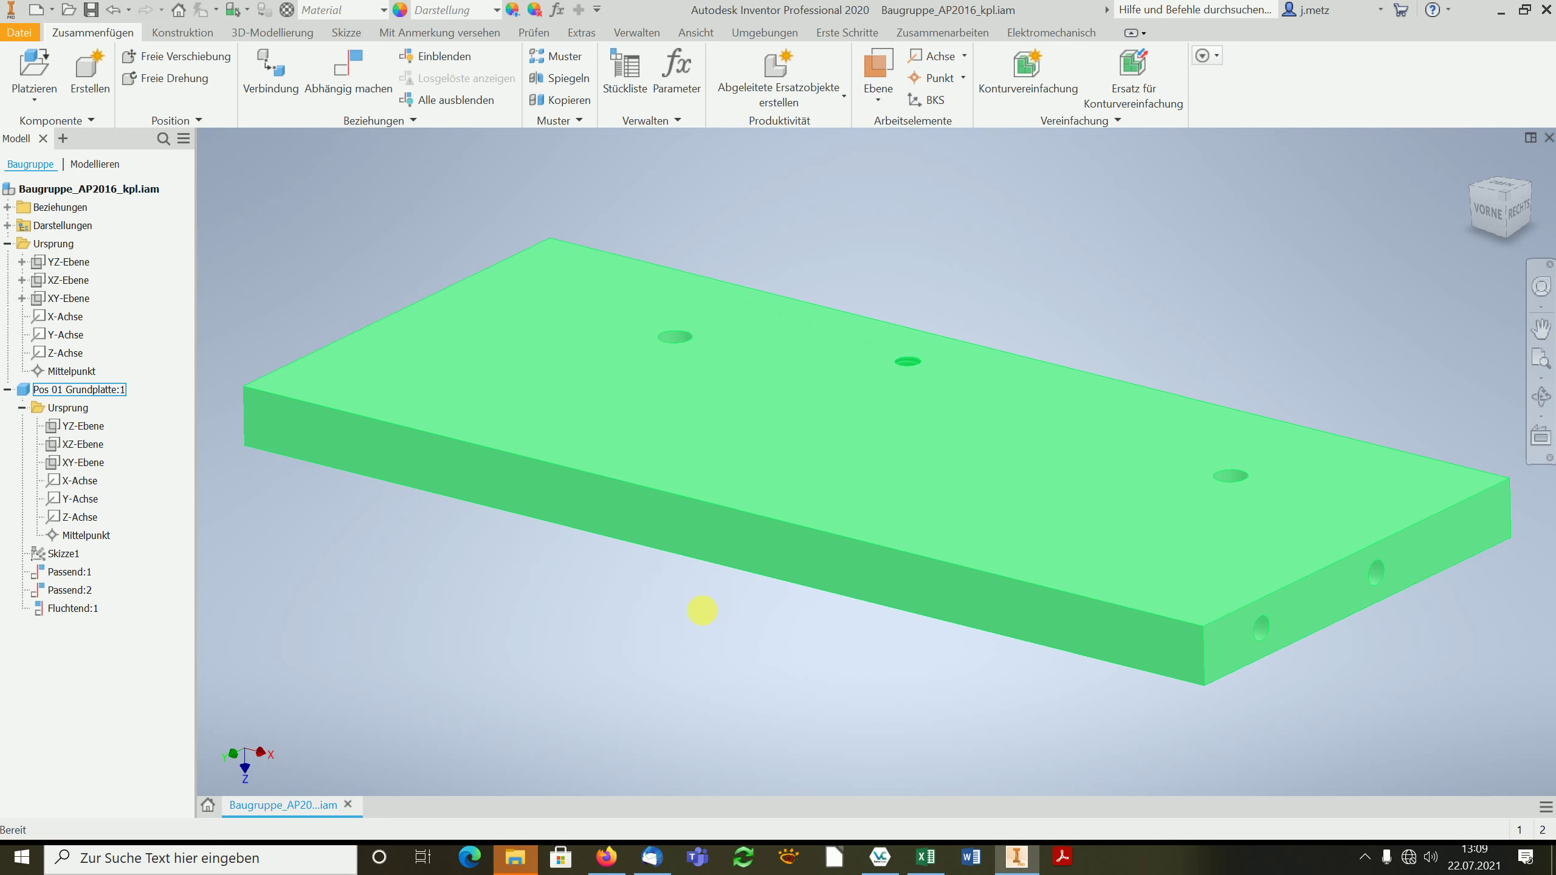
{"action": "left_click", "coordinate": [702, 610]}
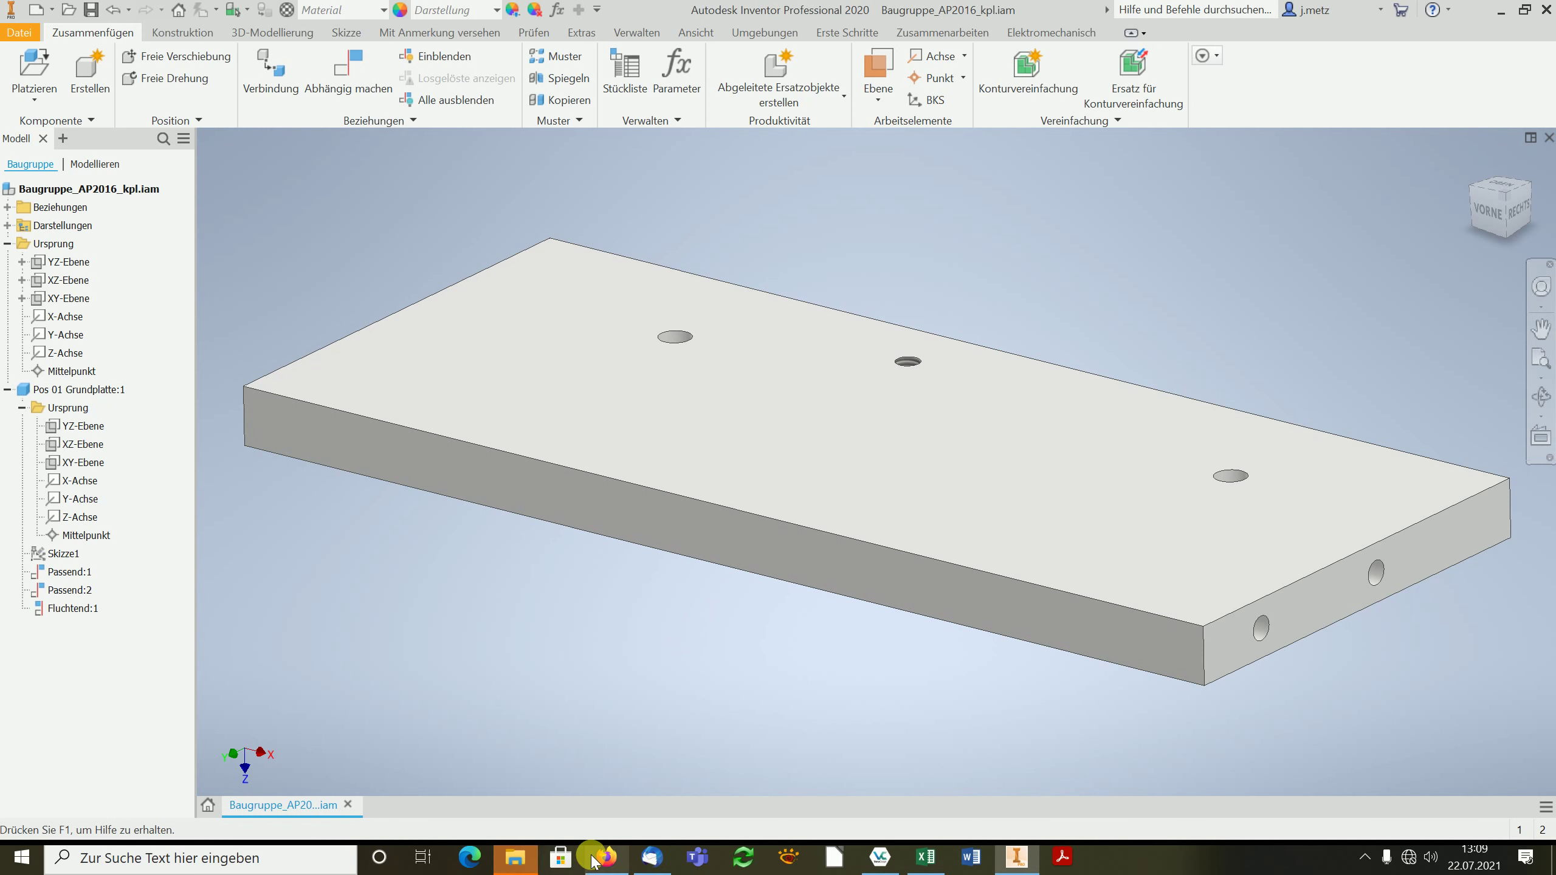
{"action": "mouse_move", "coordinate": [650, 857]}
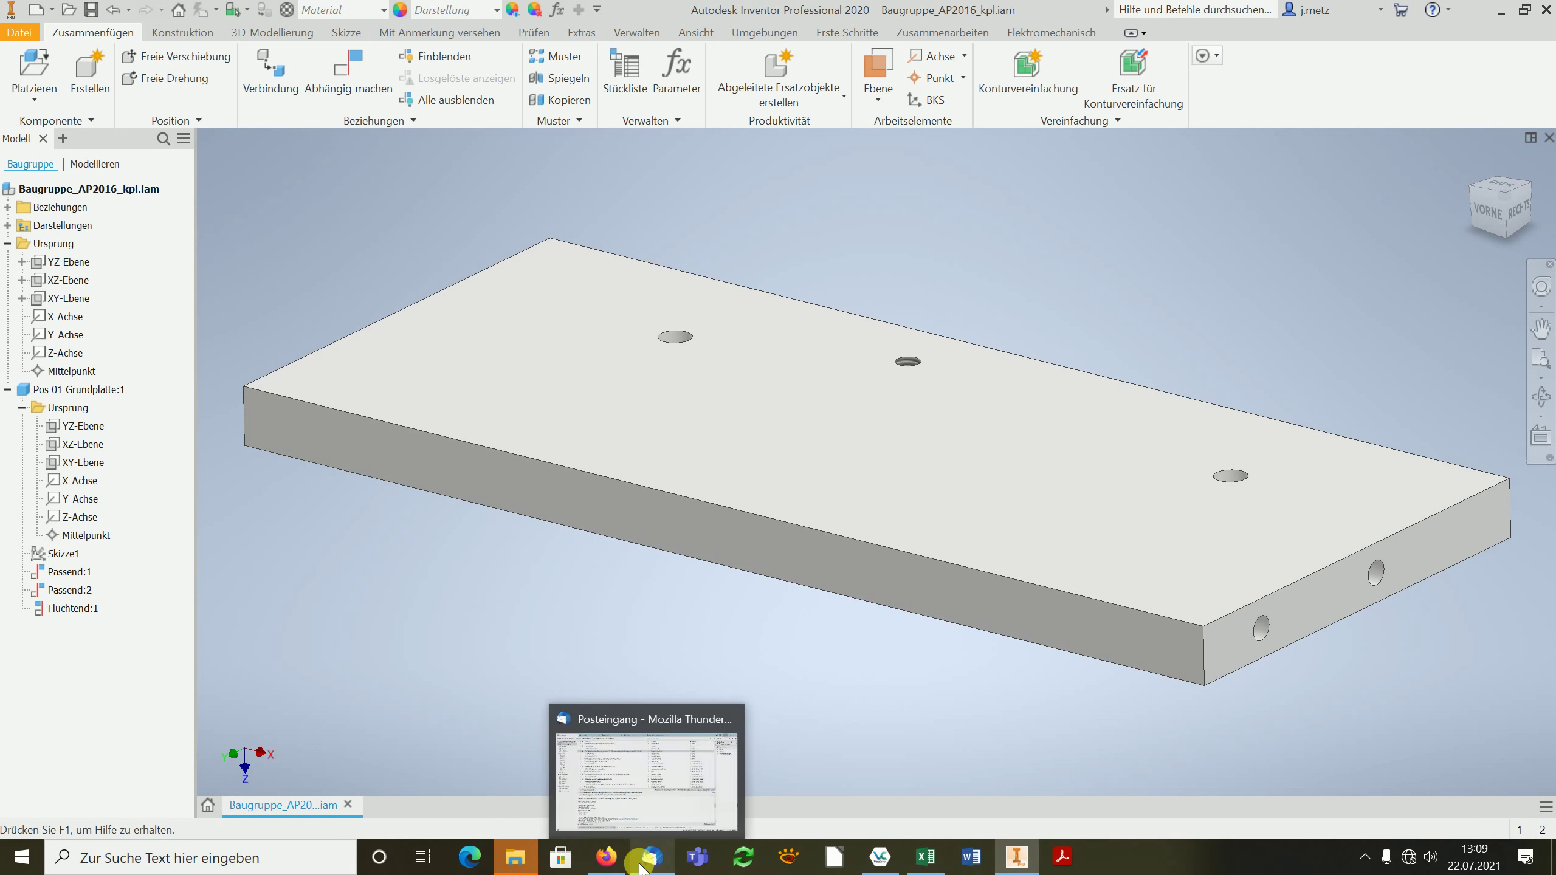
{"action": "left_click", "coordinate": [640, 869]}
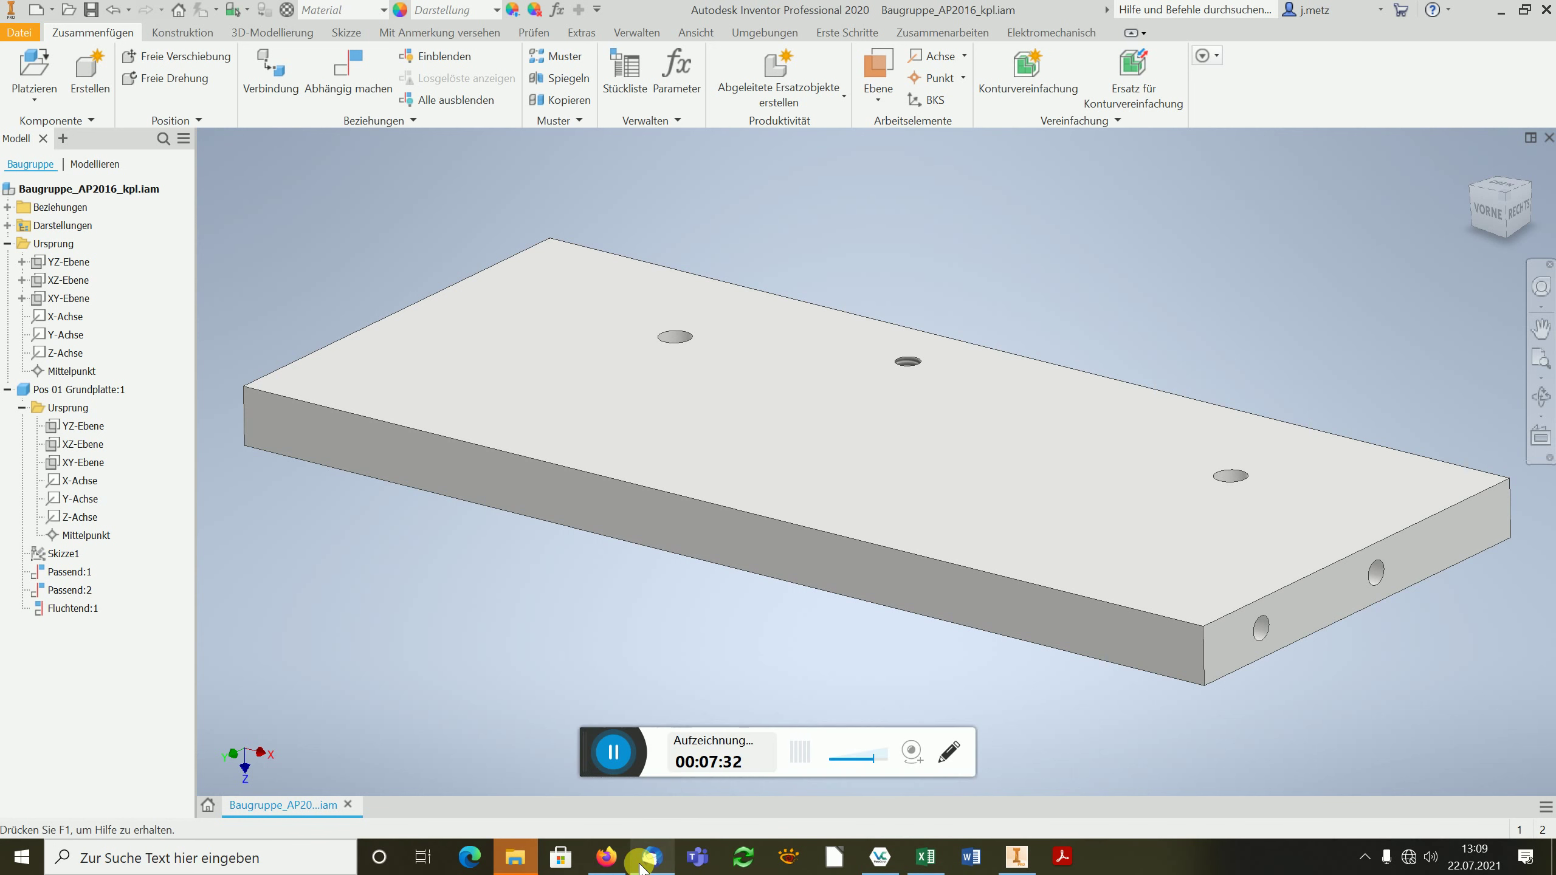